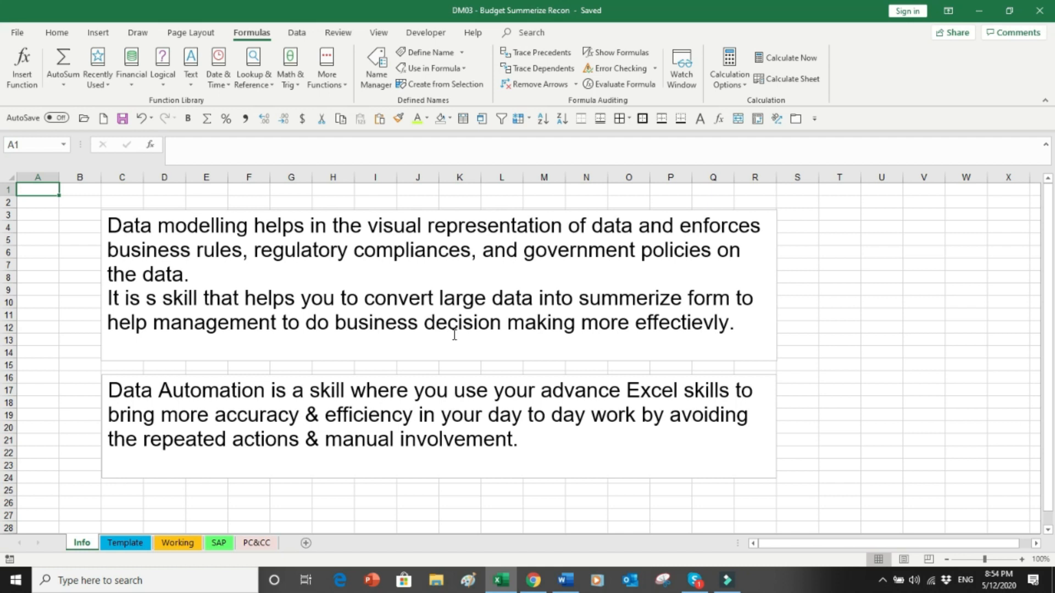
Step: On the PC&CC sheet, examine the profit center column and the cost centers assigned to the Finance department
left_click(257, 543)
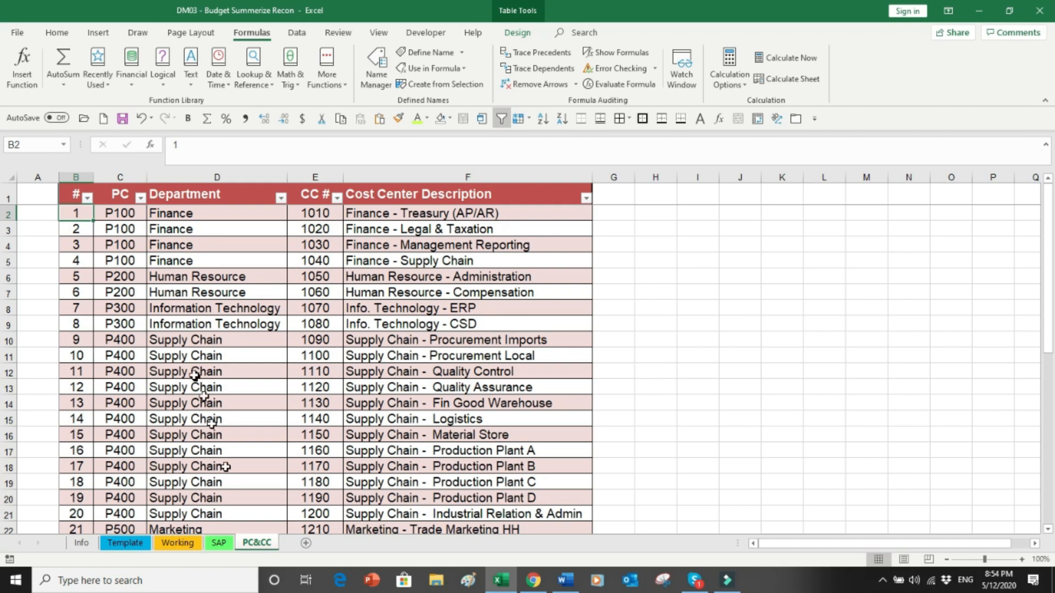
left_click(71, 177)
left_click(110, 177)
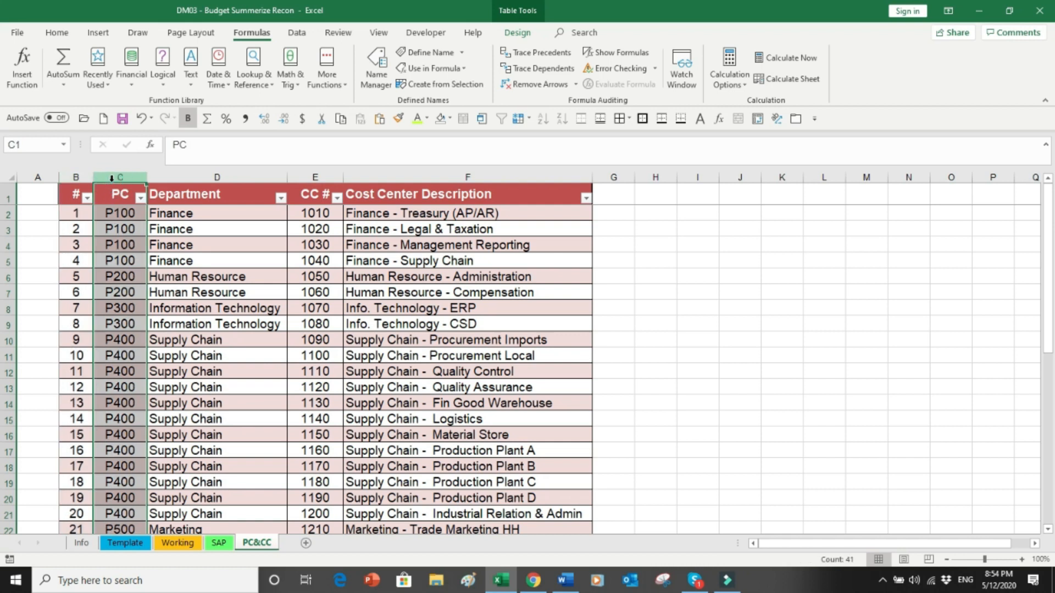
left_click(174, 214)
left_click_drag(174, 214, 175, 256)
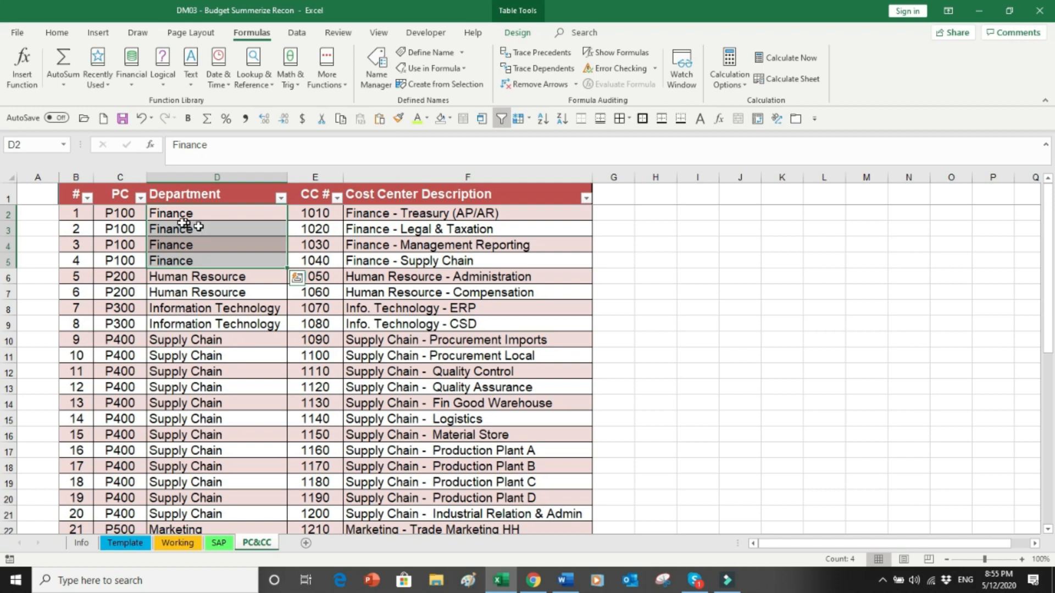
left_click_drag(159, 213, 175, 261)
left_click_drag(175, 260, 177, 261)
left_click_drag(278, 209, 405, 254)
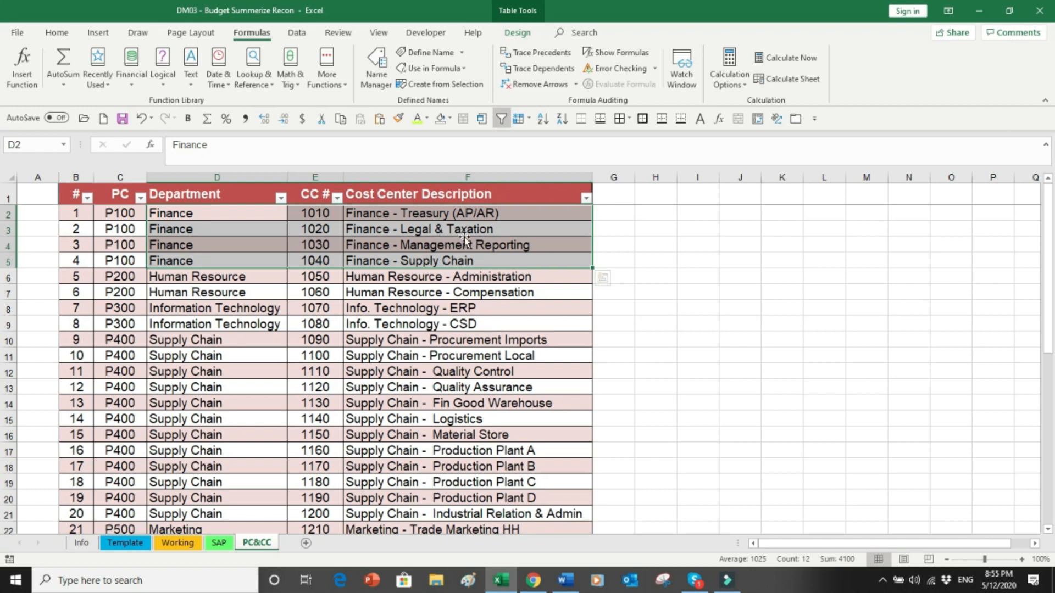
left_click(555, 242)
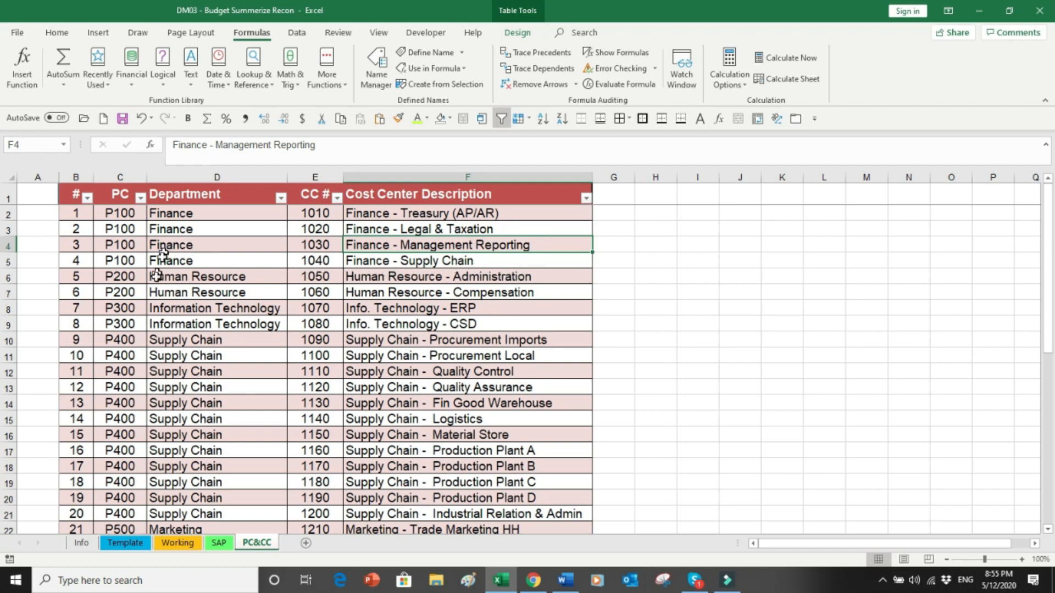
Step: Review the cost centers of Human Resource, Information Technology, Supply Chain, Marketing and Sales down to the end of the PC&CC table
left_click_drag(156, 277, 445, 288)
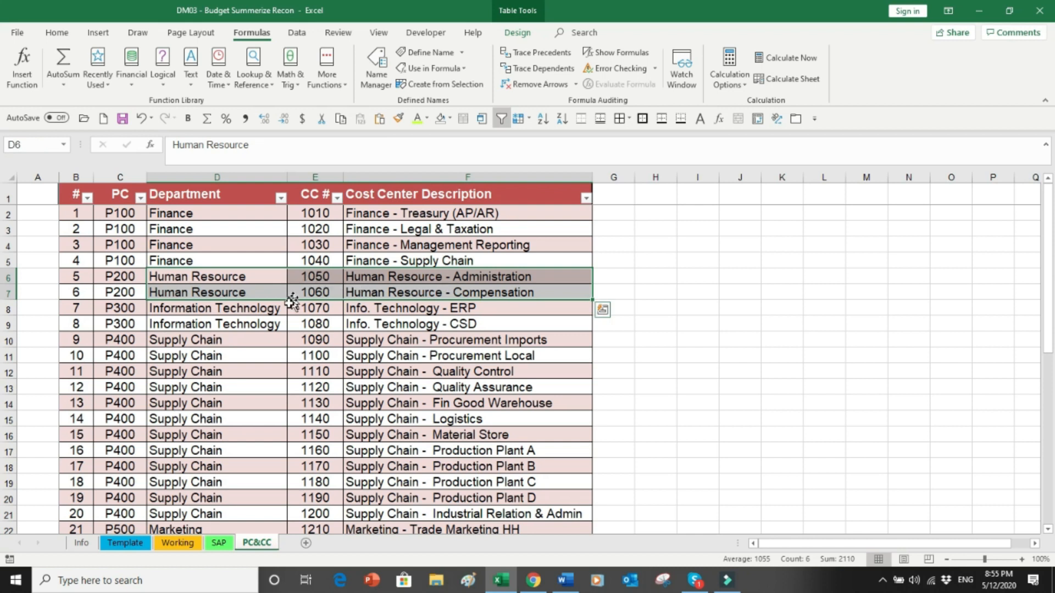
left_click_drag(278, 308, 360, 315)
left_click_drag(223, 346, 372, 512)
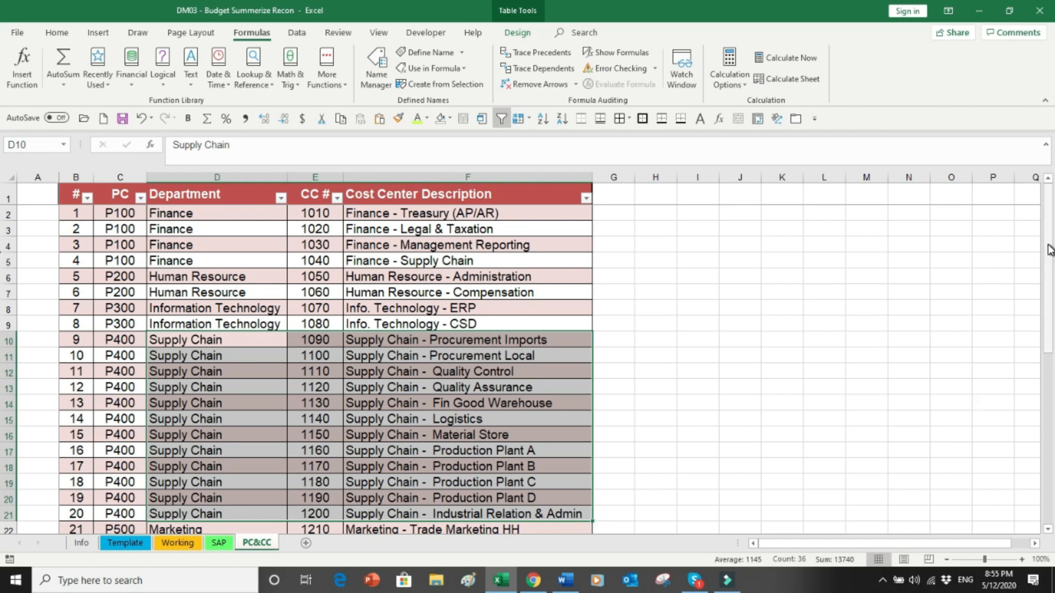
left_click_drag(1049, 250, 1053, 360)
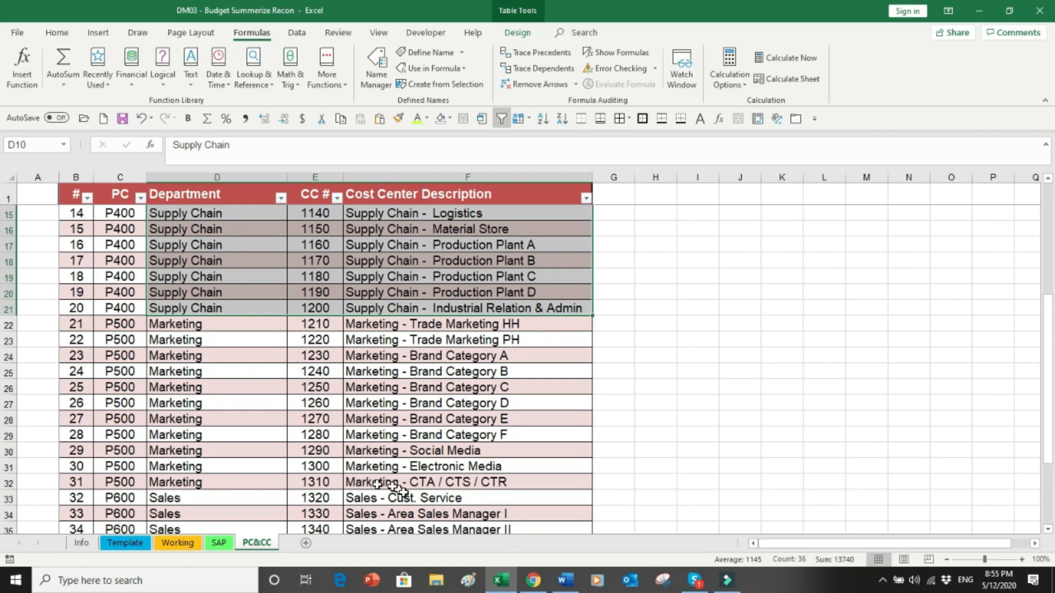
left_click_drag(187, 496, 327, 515)
left_click_drag(418, 513, 418, 513)
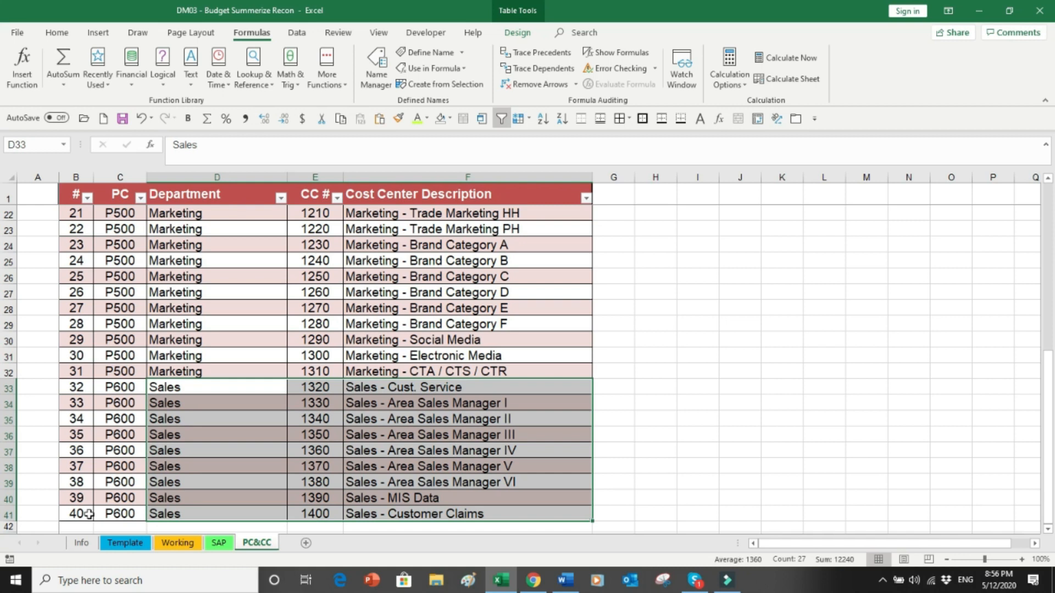
Step: On the Template sheet, examine the department list and the emailed budget figures for 2020 LE1 through 2023
left_click(123, 544)
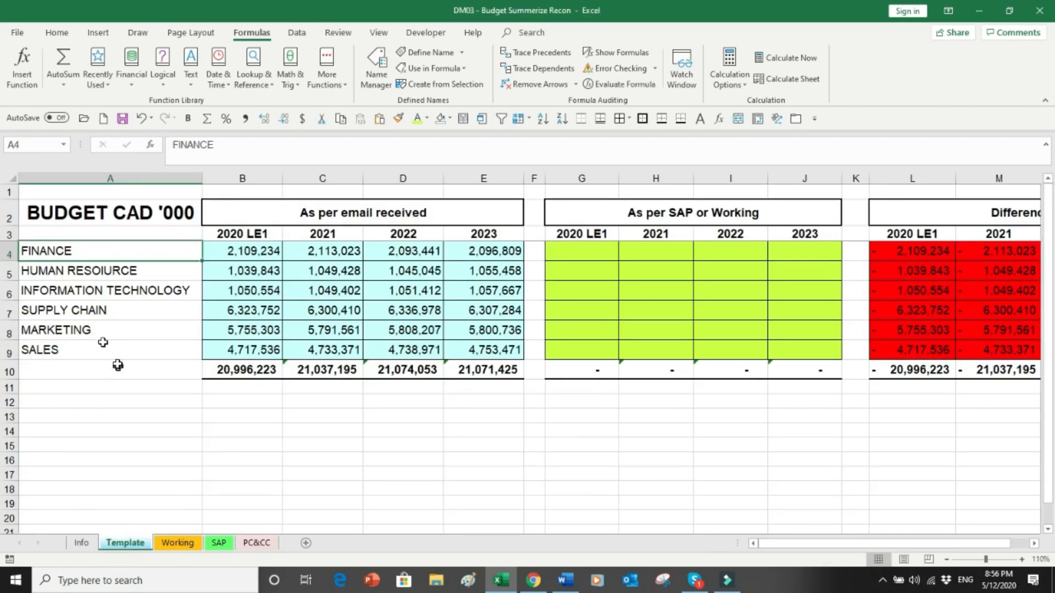
left_click_drag(73, 252, 82, 341)
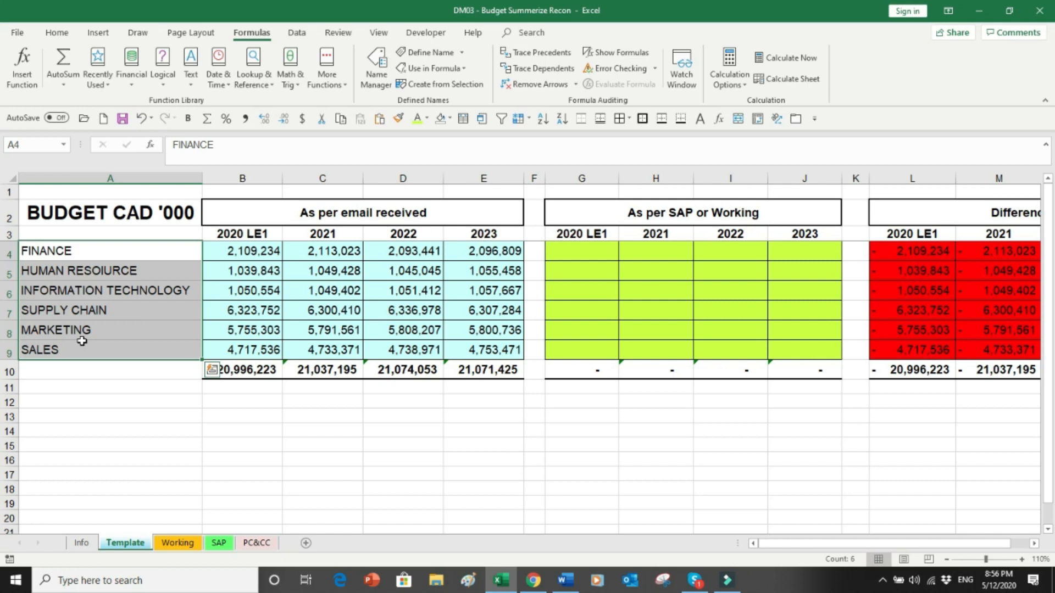
left_click(59, 251)
left_click_drag(59, 251, 469, 370)
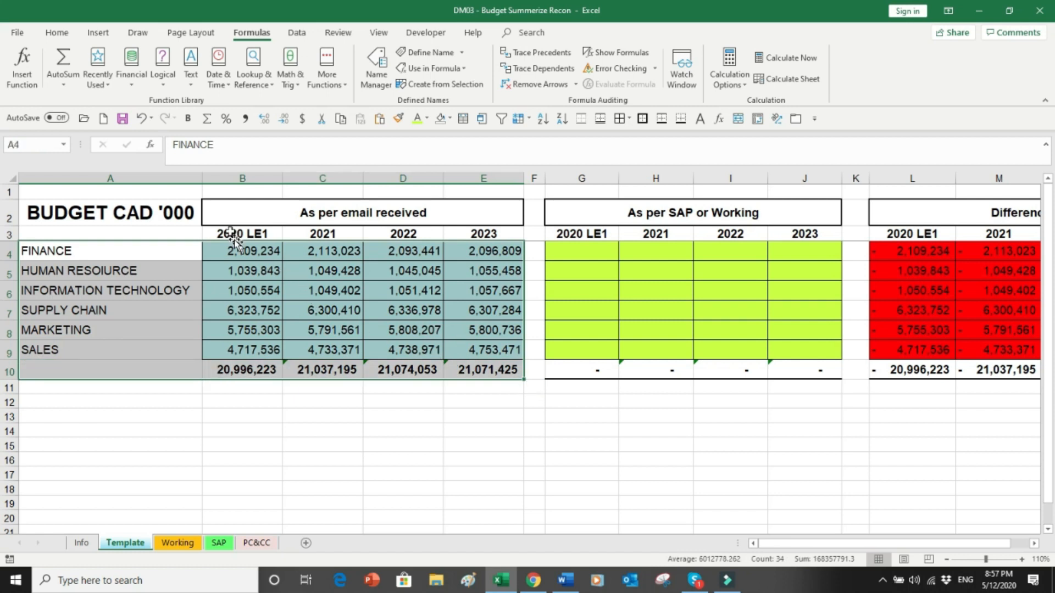
left_click_drag(230, 234, 234, 345)
left_click_drag(344, 233, 468, 356)
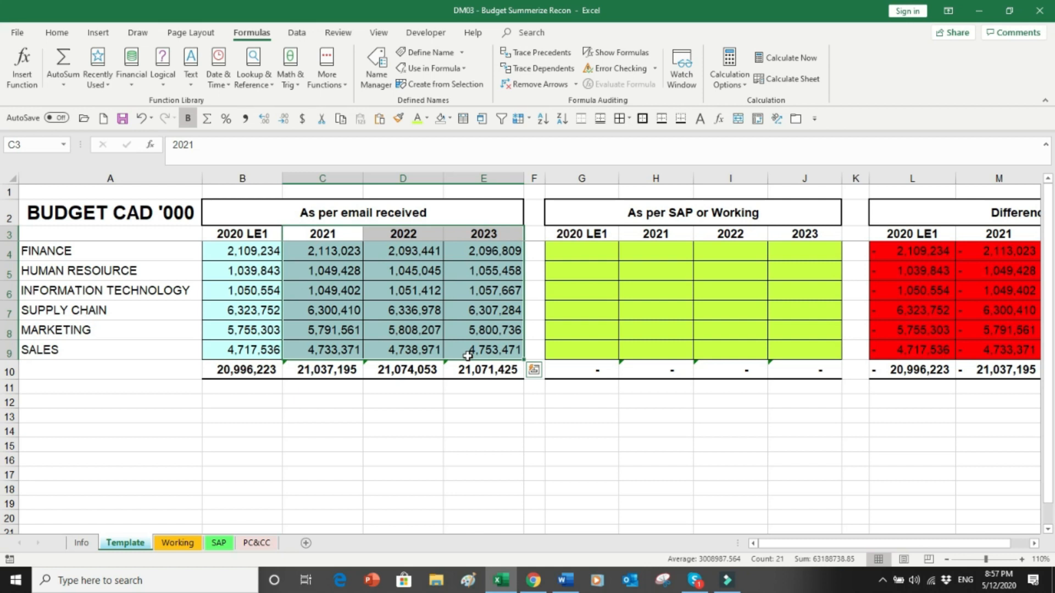
Step: On the SAP sheet, check how far the data extends down the cost center column, then return to the first data row
left_click(220, 543)
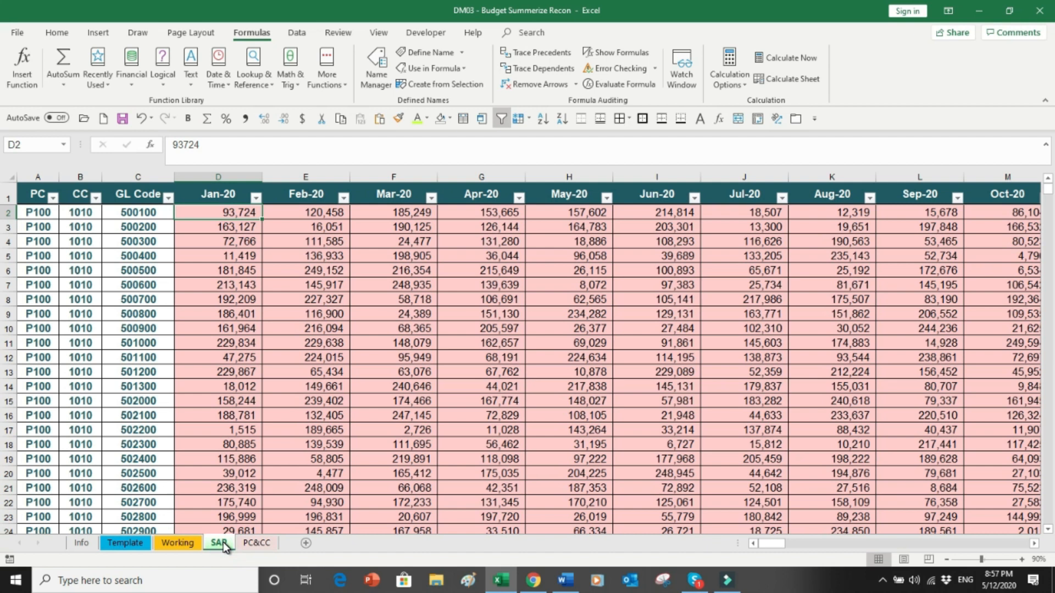
key("Home")
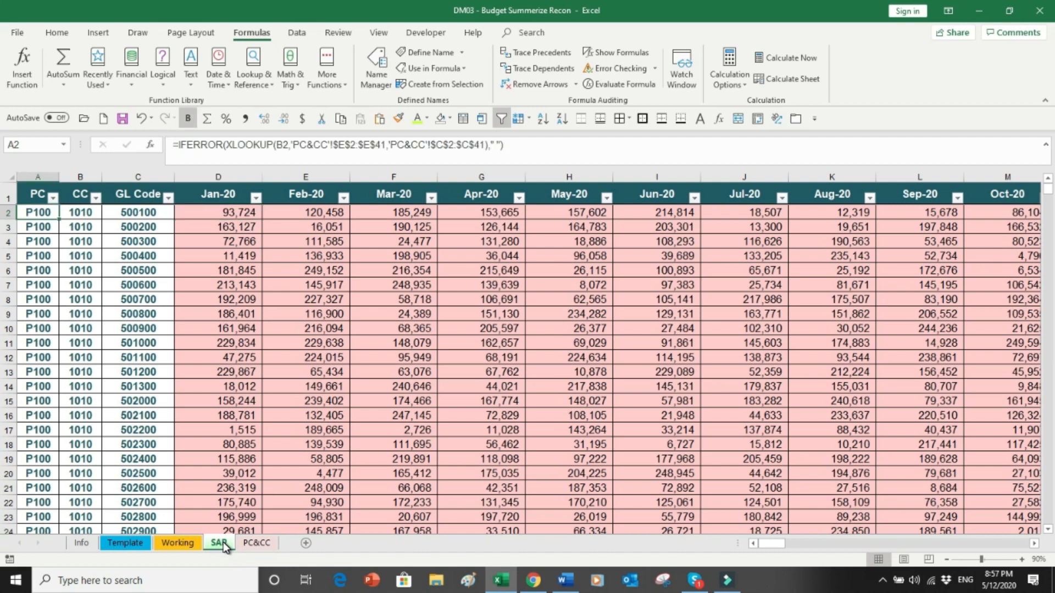
key("ctrl+Down")
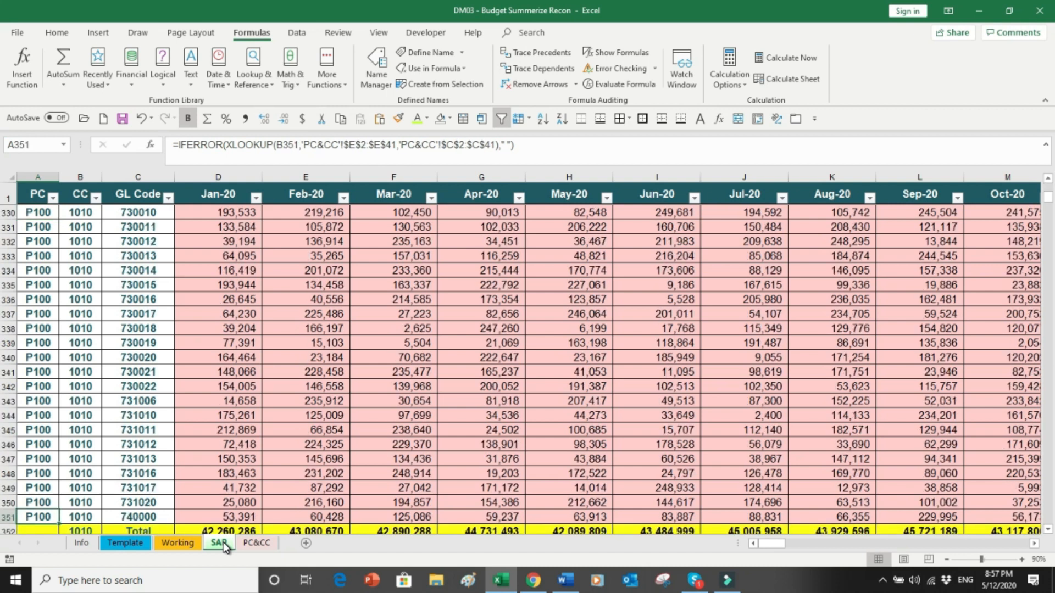
key("Down")
key("Down")
key("Right")
key("ctrl+Down")
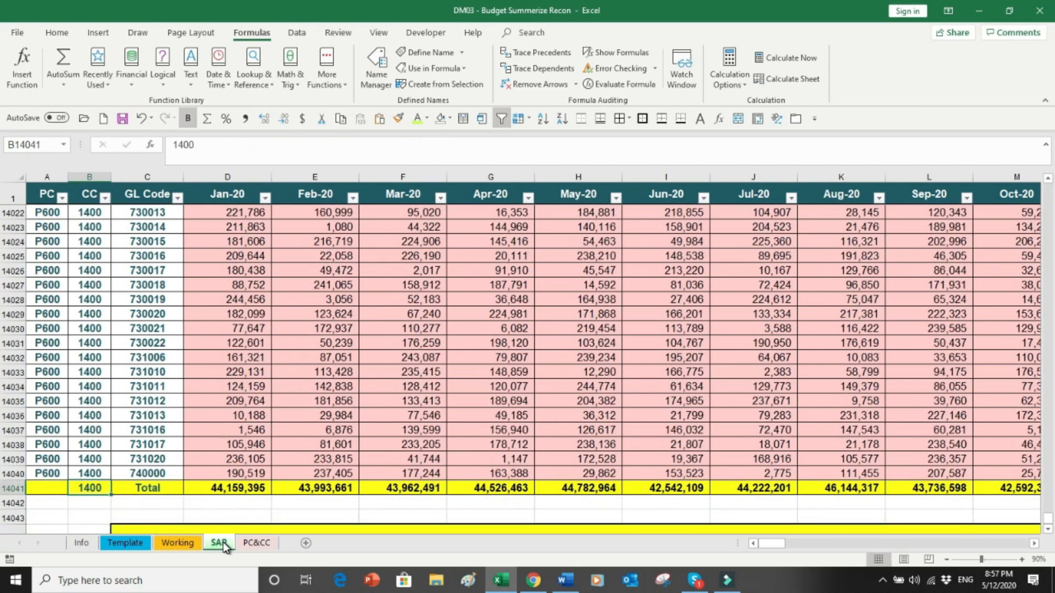
key("ctrl+Home")
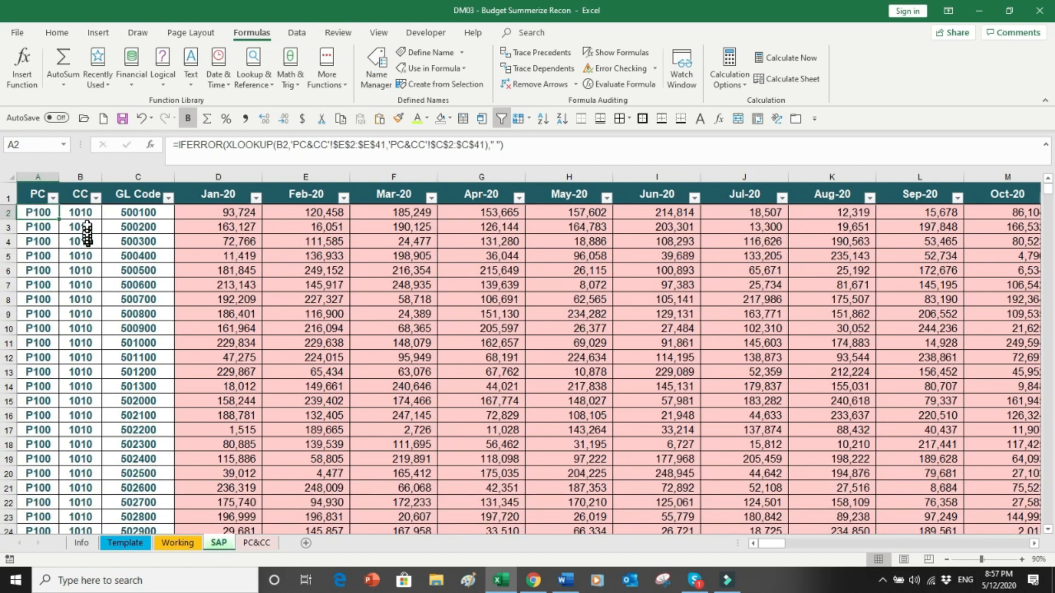
Step: Examine the SAP sheet's cost center and GL code columns and its monthly columns starting at Jan-20
left_click_drag(81, 212, 81, 372)
left_click_drag(162, 213, 137, 409)
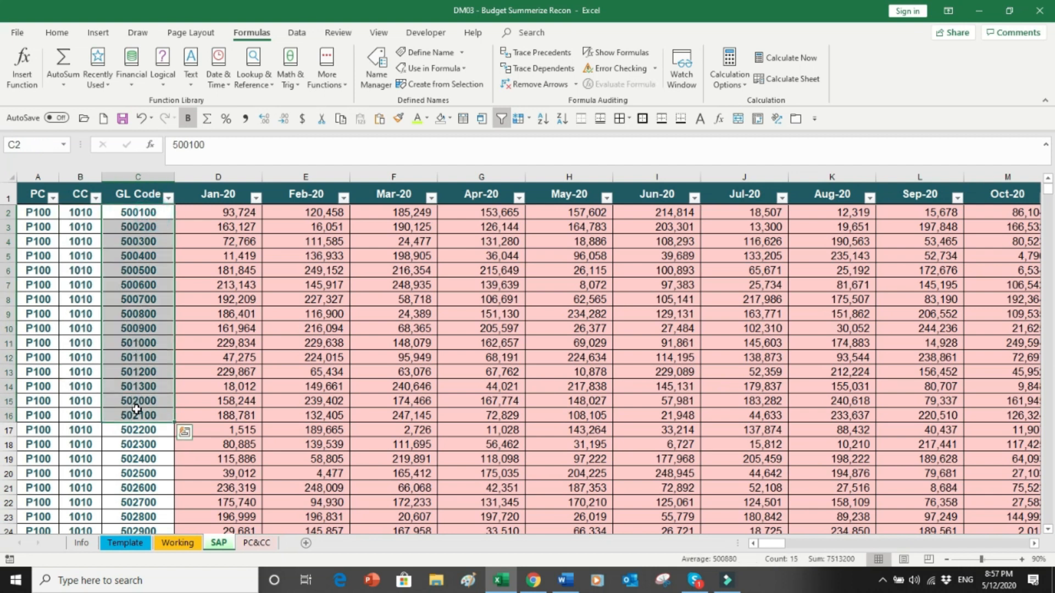
key("Right")
left_click_drag(241, 175, 901, 253)
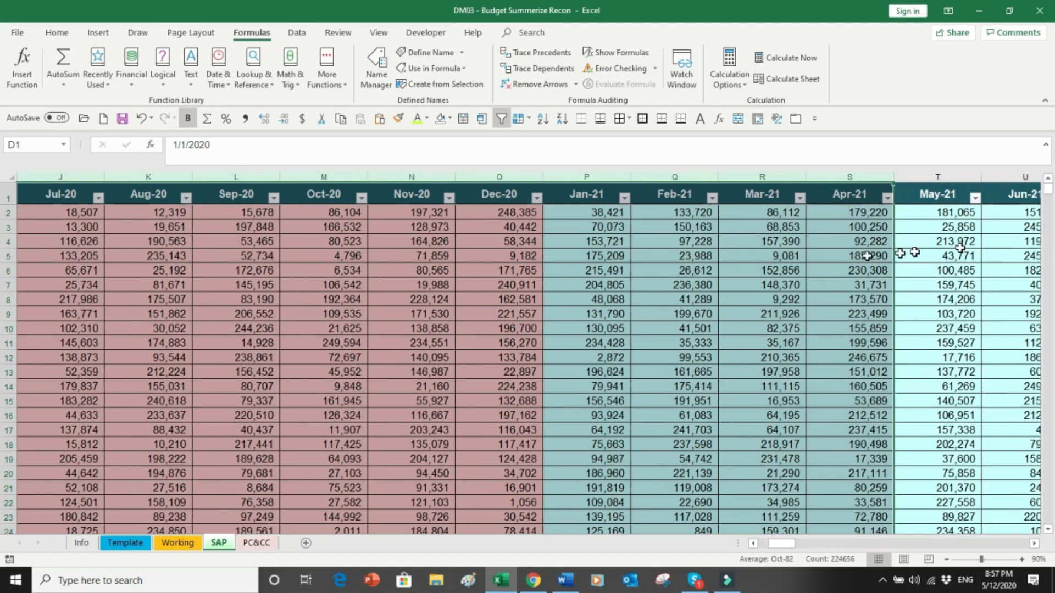
Step: Look through the remaining monthly columns of the SAP data across 2021, 2022 and 2023 to Dec-23
left_click(865, 256)
key("Right")
key("Right")
key("Right")
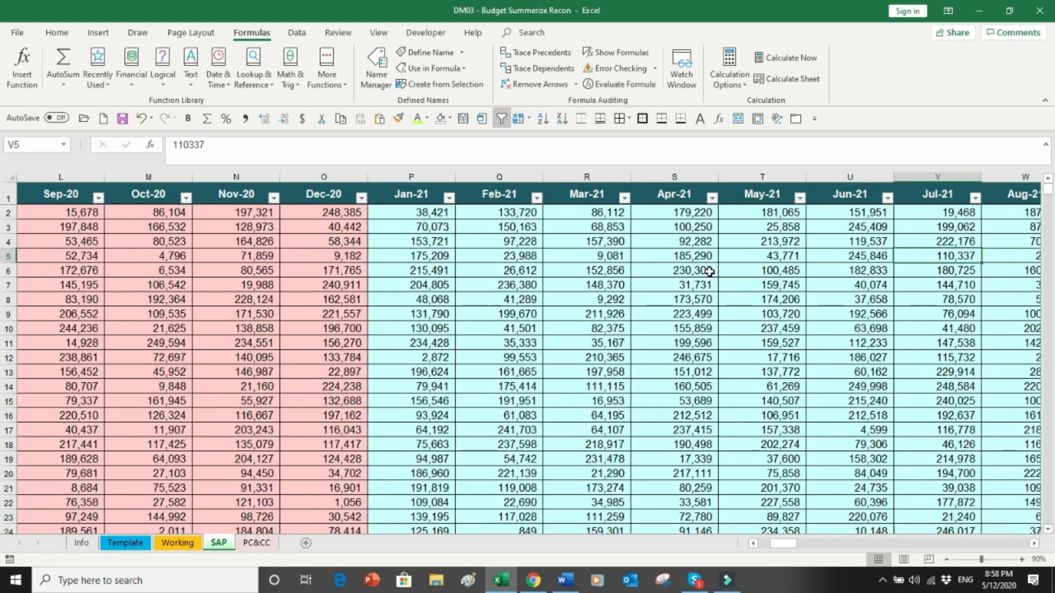
key("Right")
key("Right")
key("Right")
key("Right")
key("Right")
key("Right")
key("Right")
key("Right")
key("Right")
key("Right")
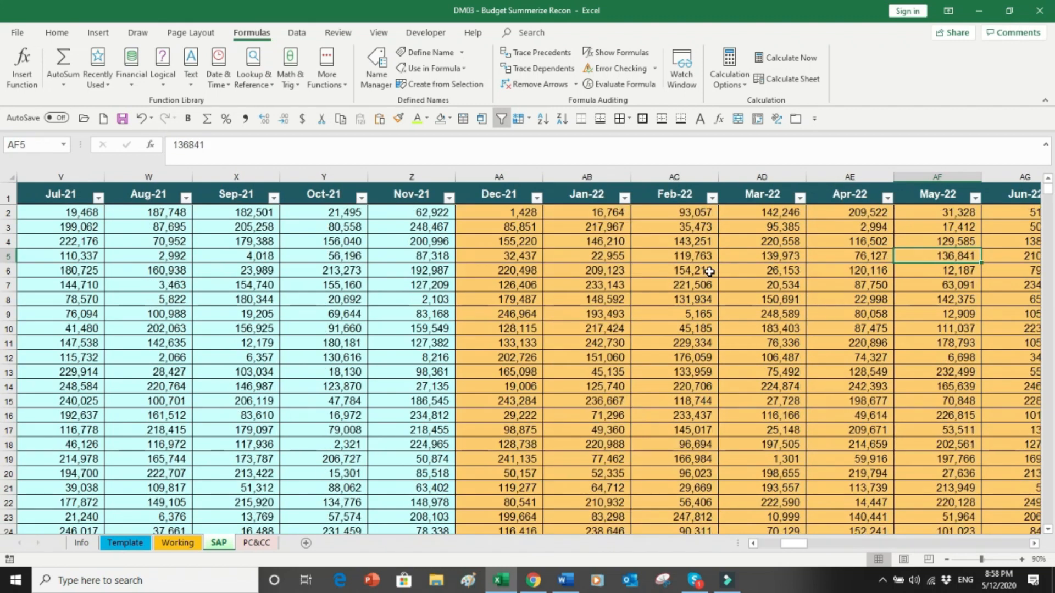
key("Right")
key("Right")
key("Right")
key("Right")
key("Right")
key("Right")
key("Right")
key("Right")
key("Right")
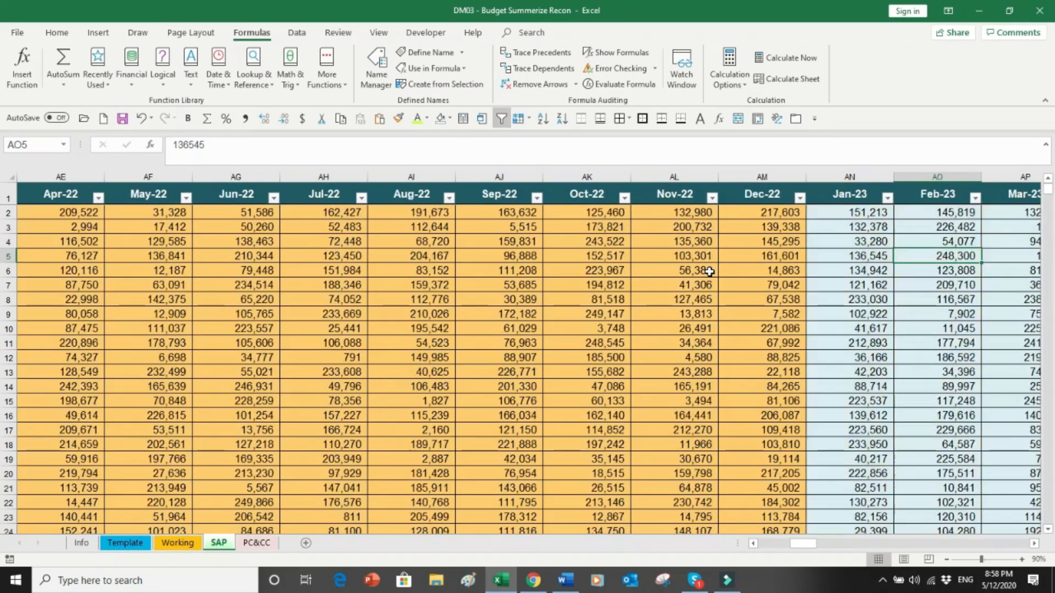
key("Right")
key("Right")
key("Right")
key("Right")
key("Right")
key("Right")
key("Right")
key("Right")
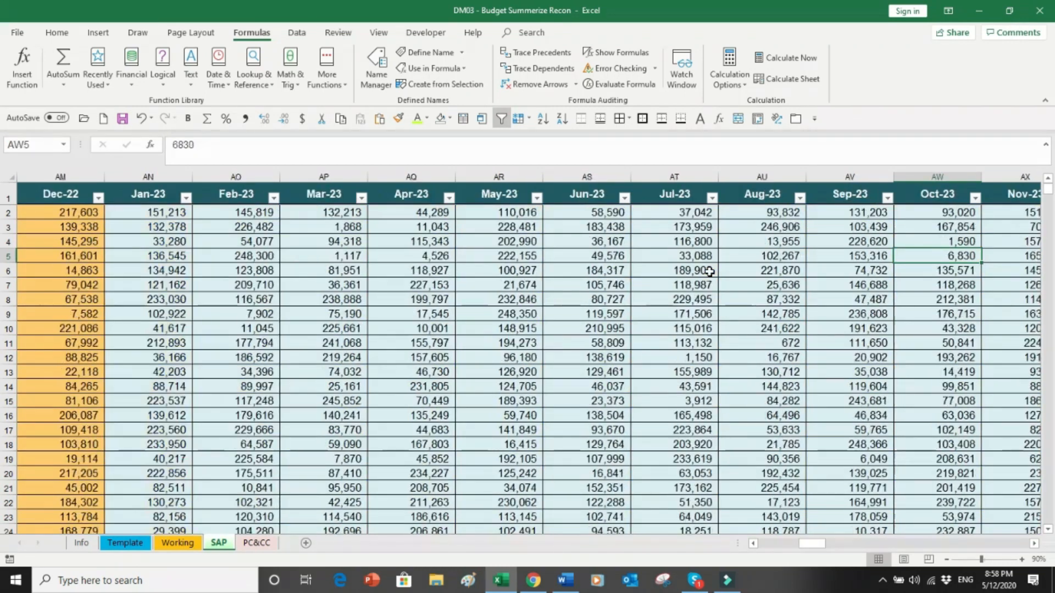
key("Right")
key("Right")
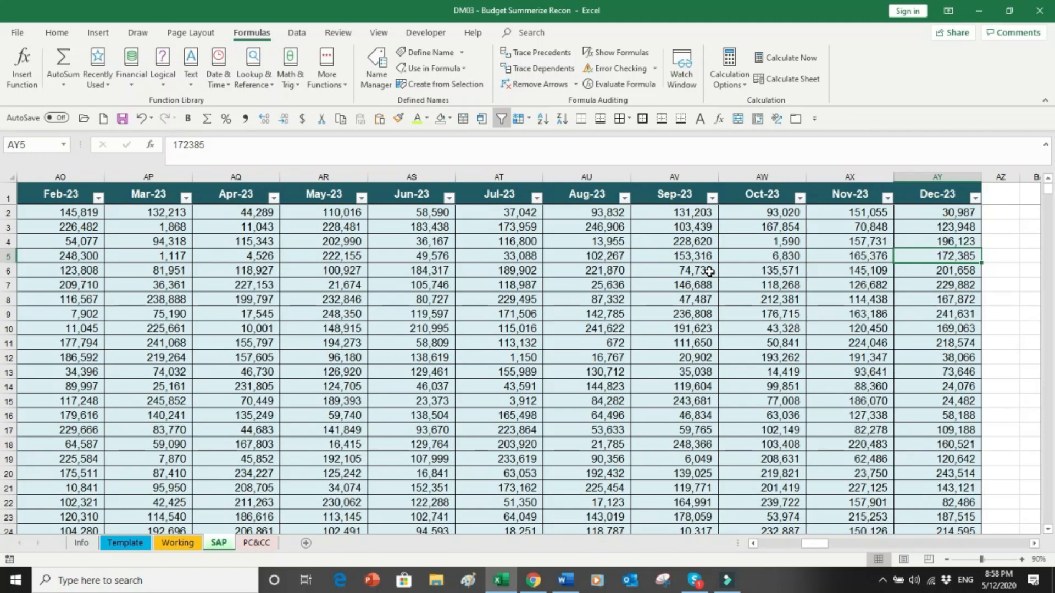
Step: Inspect the formulas in cost center 1010's total row, then check the rows below the last cost center's total
key("Home")
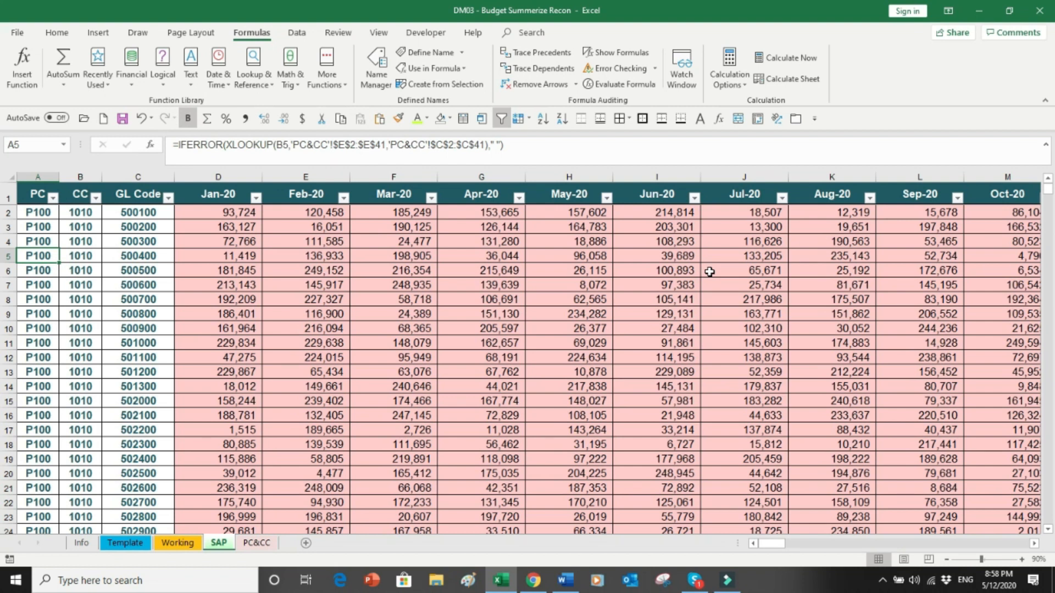
key("ctrl+Down")
key("ctrl+Down")
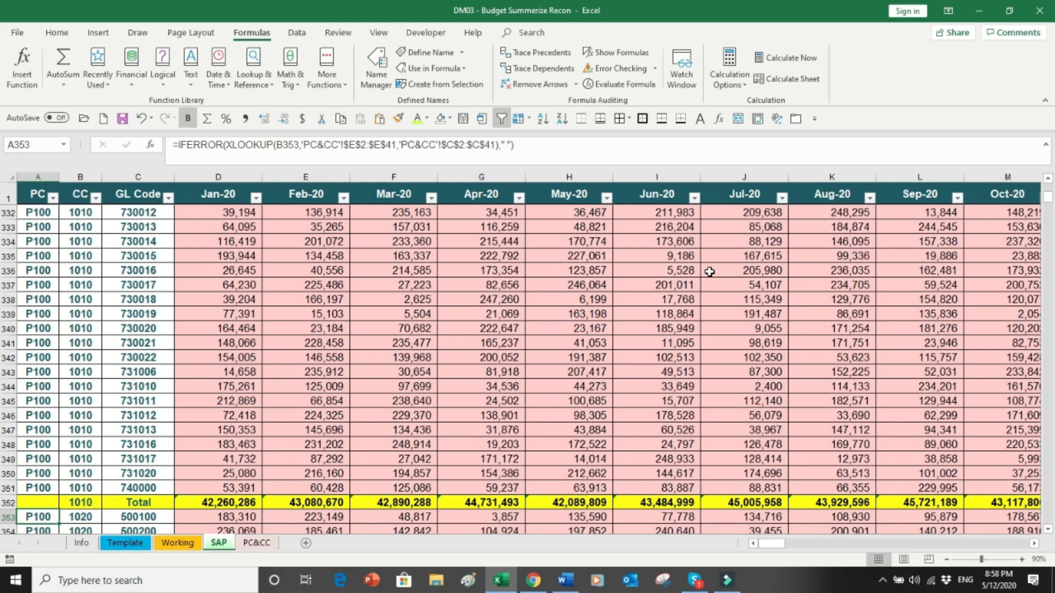
key("Up")
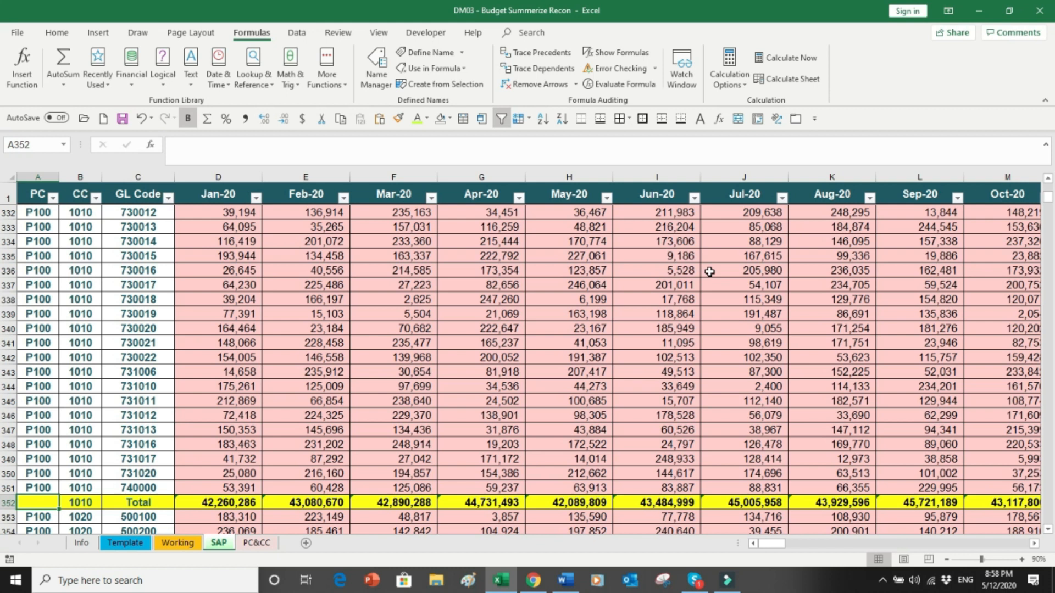
key("Right")
key("Right")
key("Right")
key("Right")
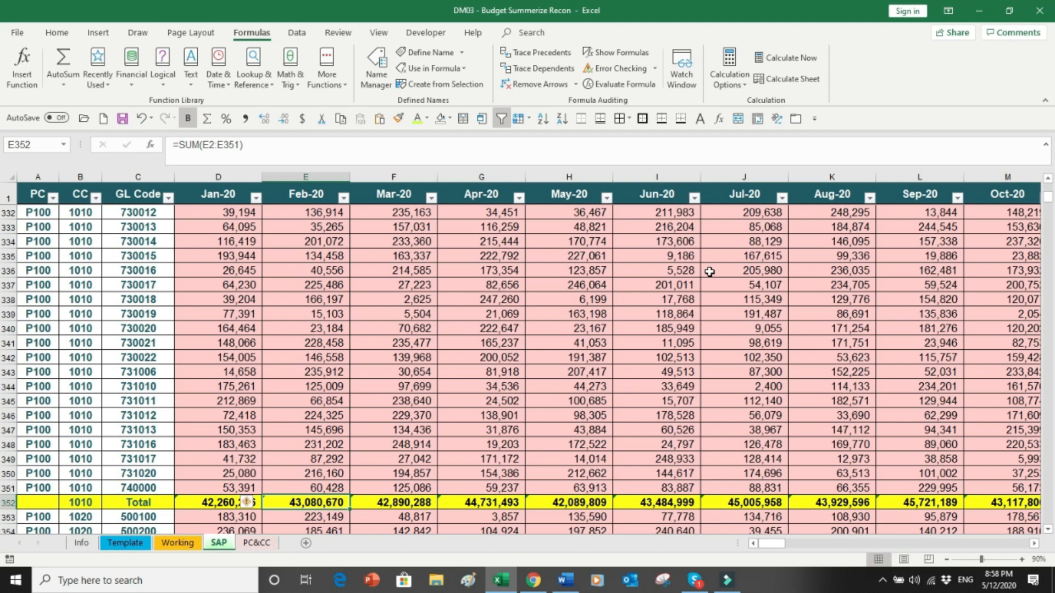
key("Left")
key("Left")
key("Left")
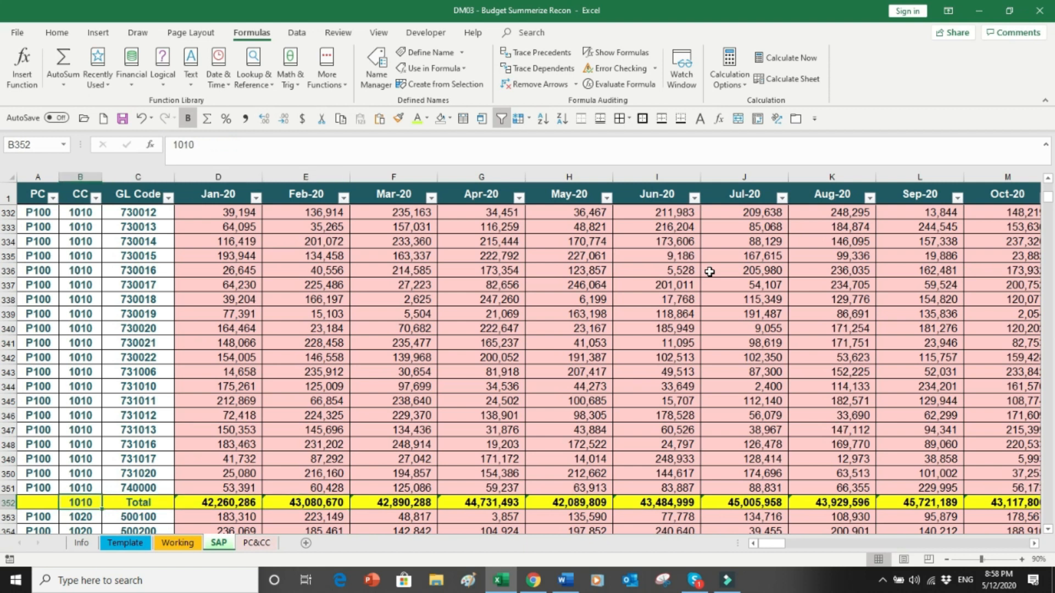
key("ctrl+Down")
key("Down")
key("Down")
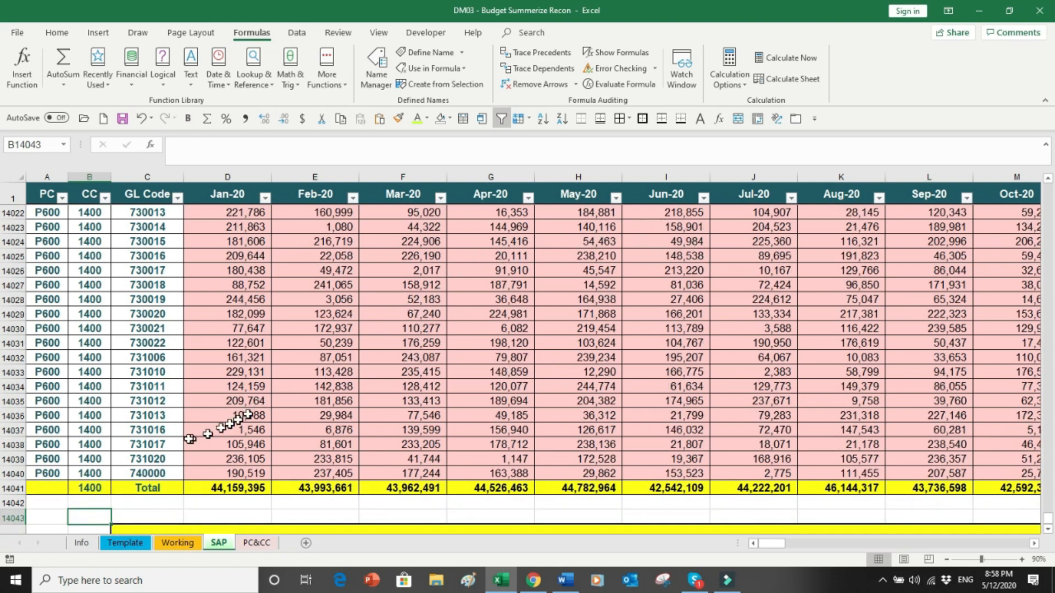
Step: Check the emailed Finance 2020 LE1 budget on the Template sheet, then go to the overall Total row beneath the SAP data
left_click(125, 543)
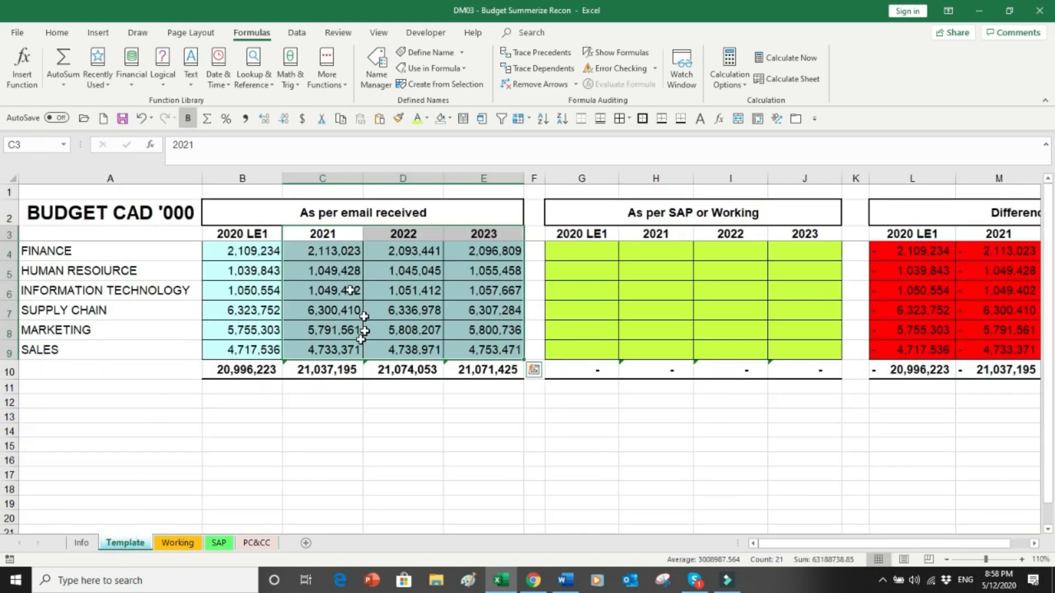
left_click(263, 254)
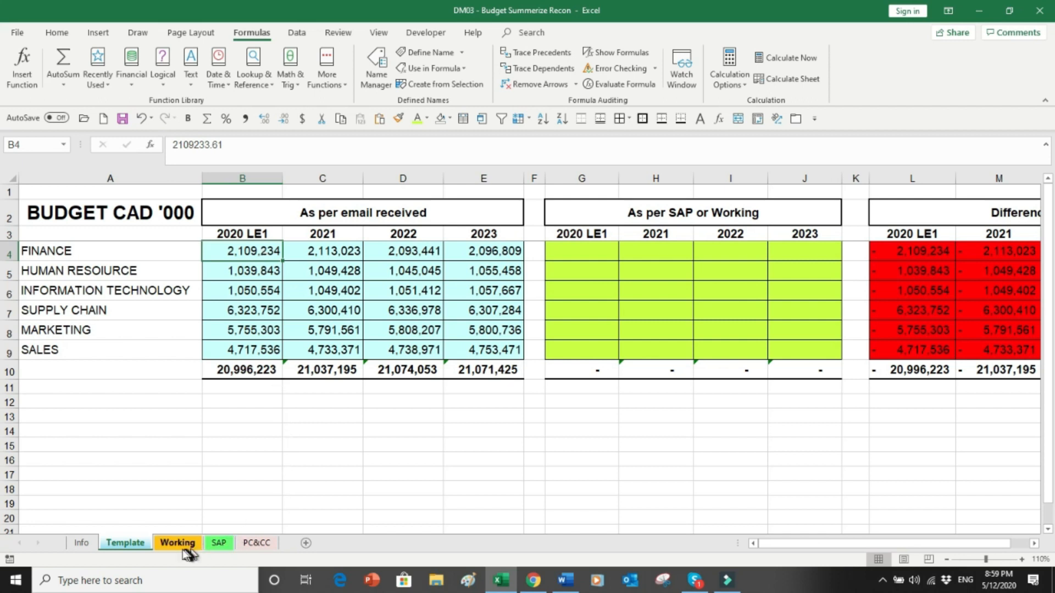
left_click(212, 545)
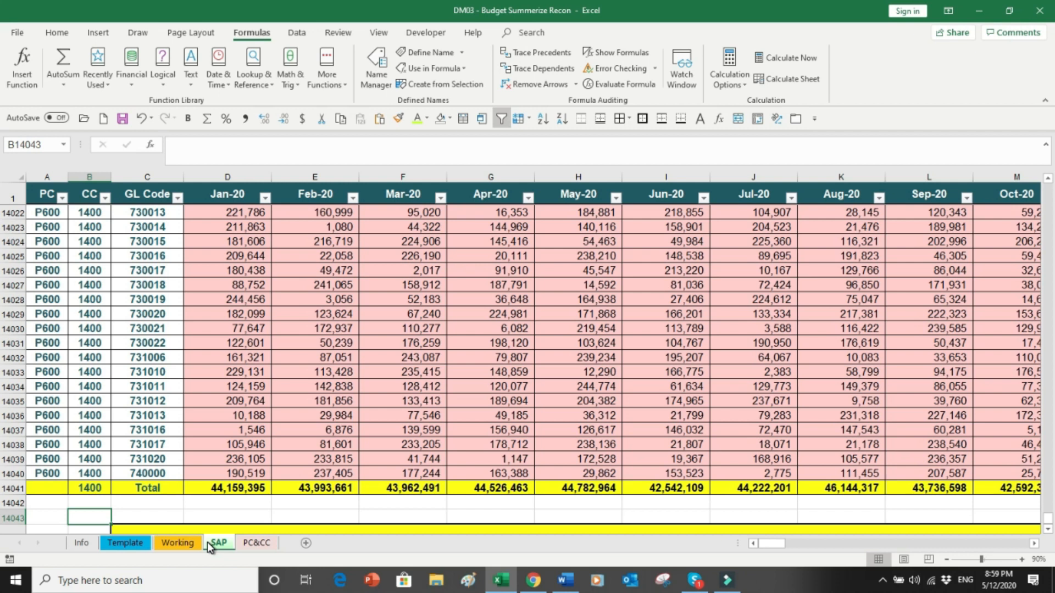
key("Down")
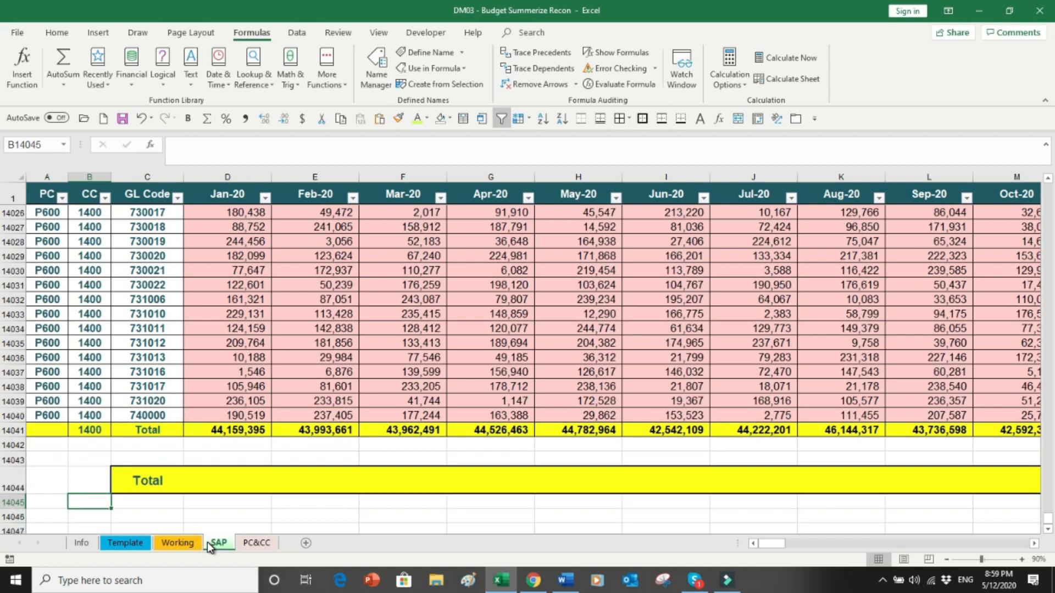
Step: Start a SUMIF in the overall Total row's Jan-20 cell, with the GL Code cells $C$2:$C$14041 as the absolute range
key("Right")
key("Right")
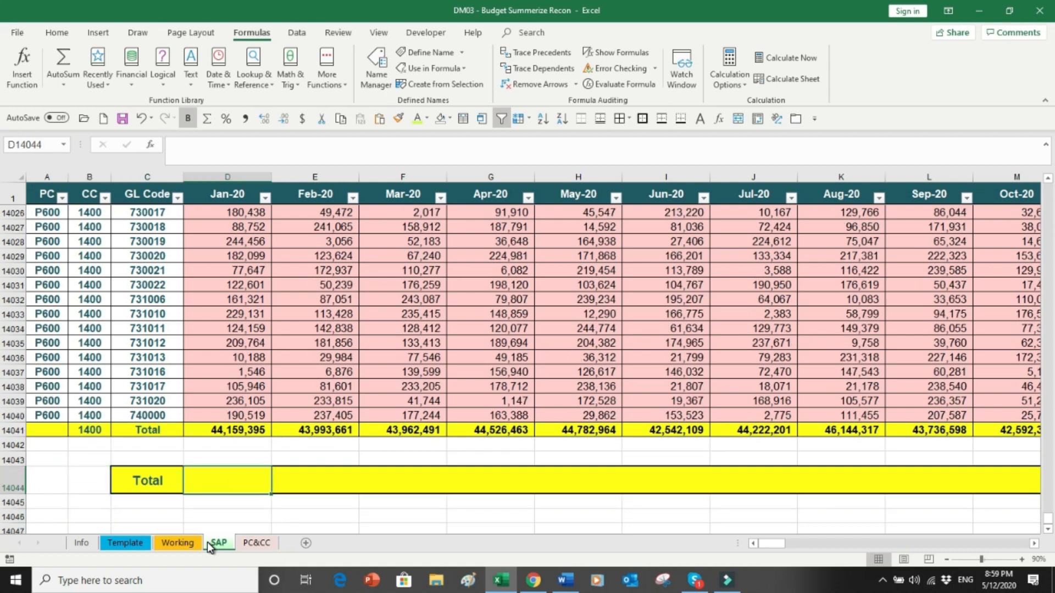
left_click(223, 446)
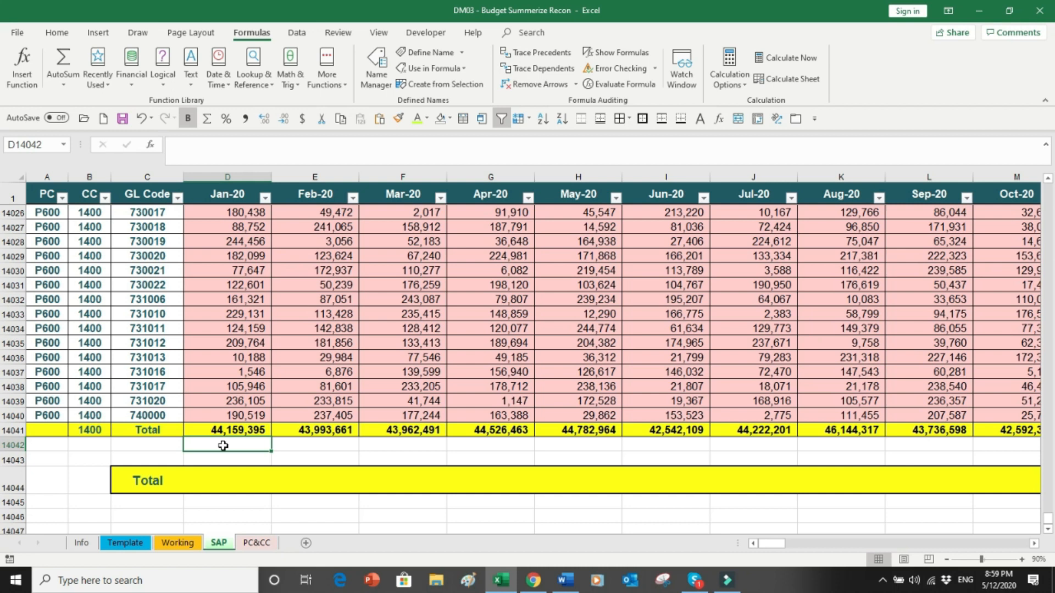
left_click(221, 480)
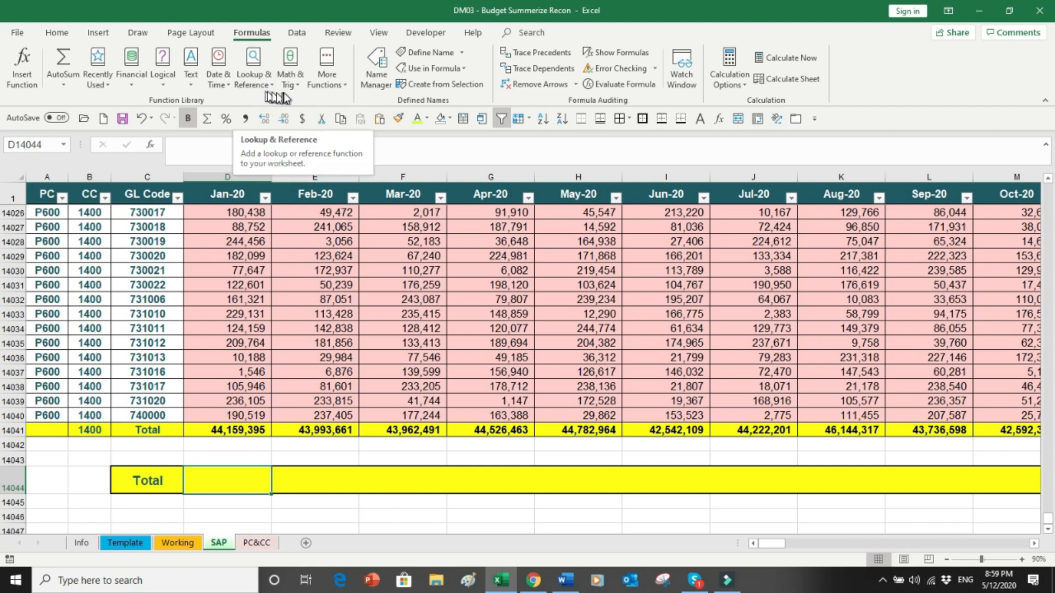
left_click(297, 88)
left_click_drag(376, 129, 378, 352)
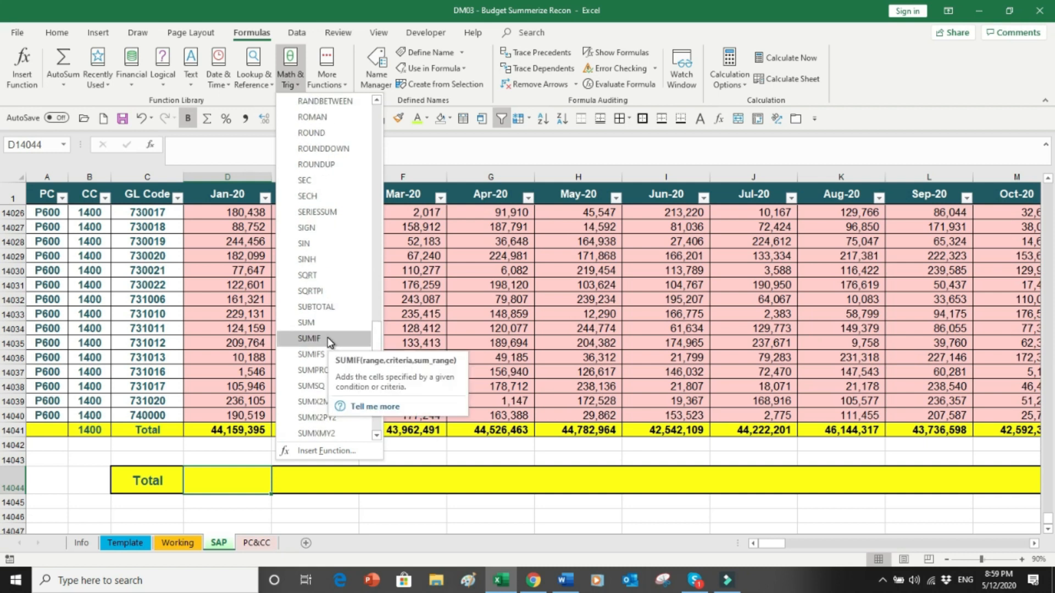
left_click(330, 340)
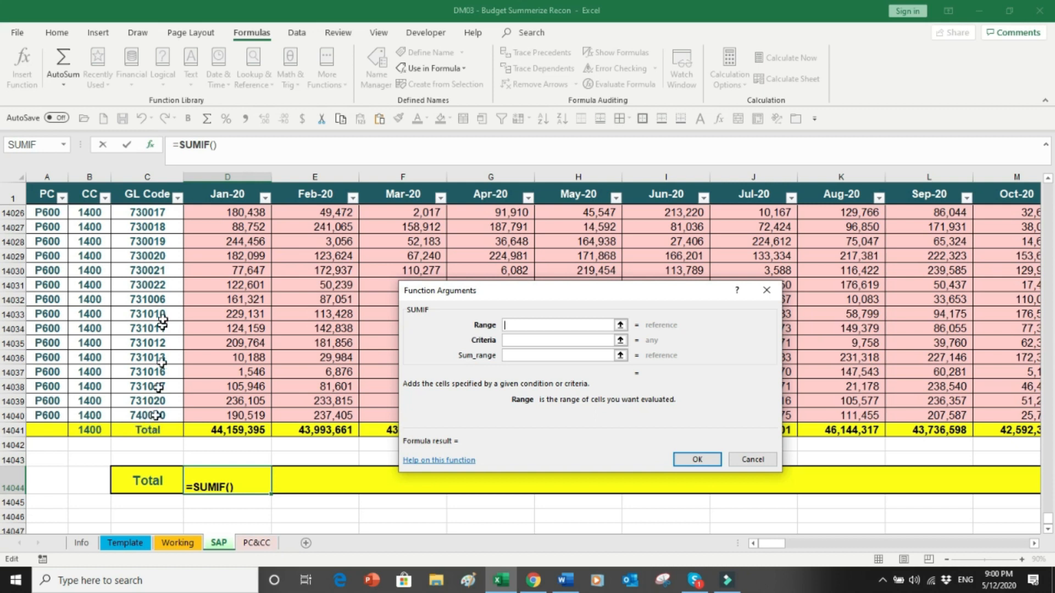
left_click(154, 195)
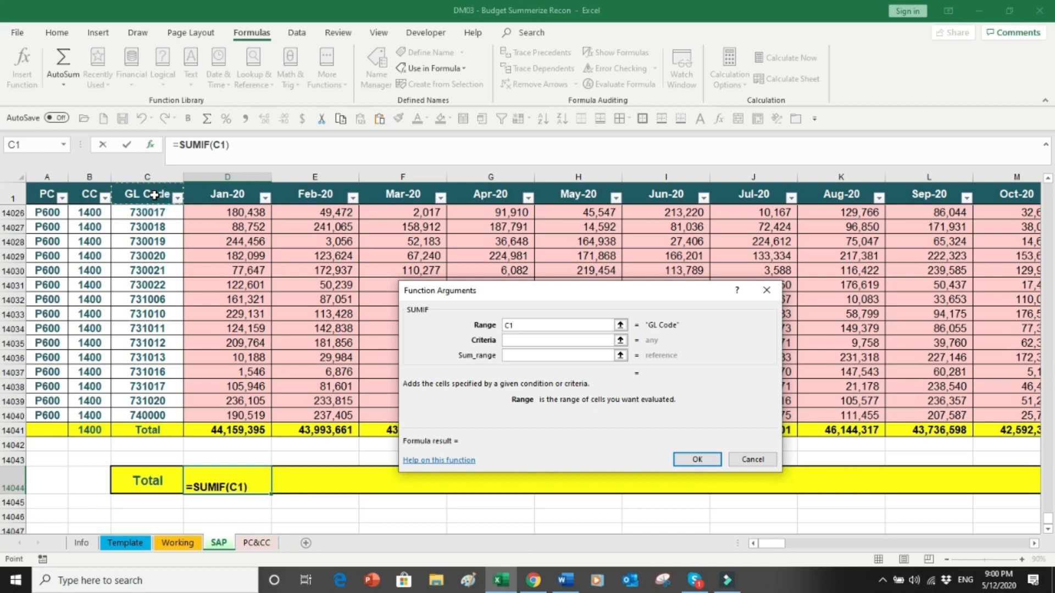
key("Down")
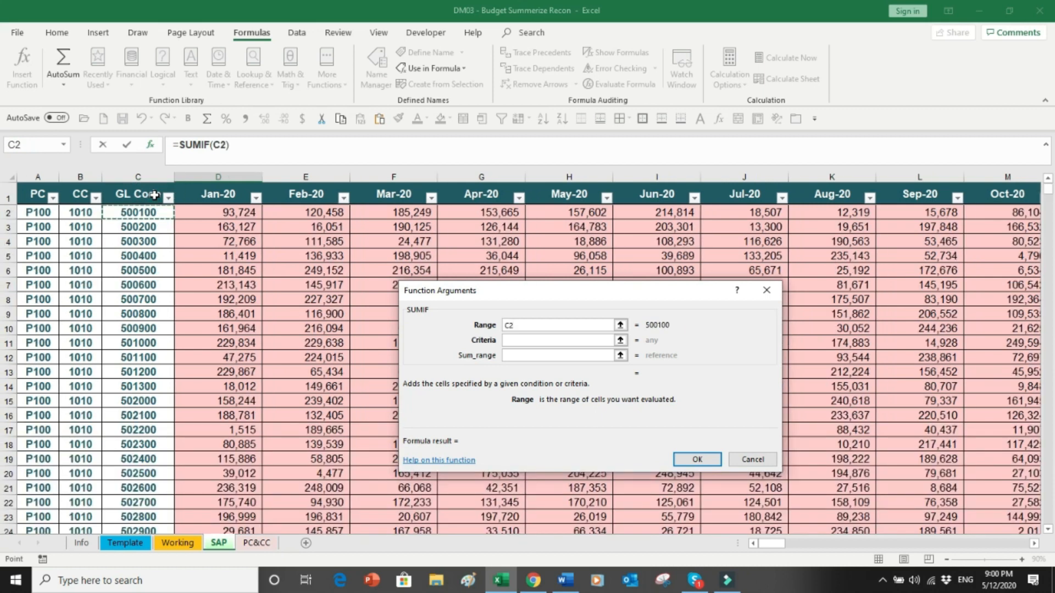
key("ctrl+shift+Down")
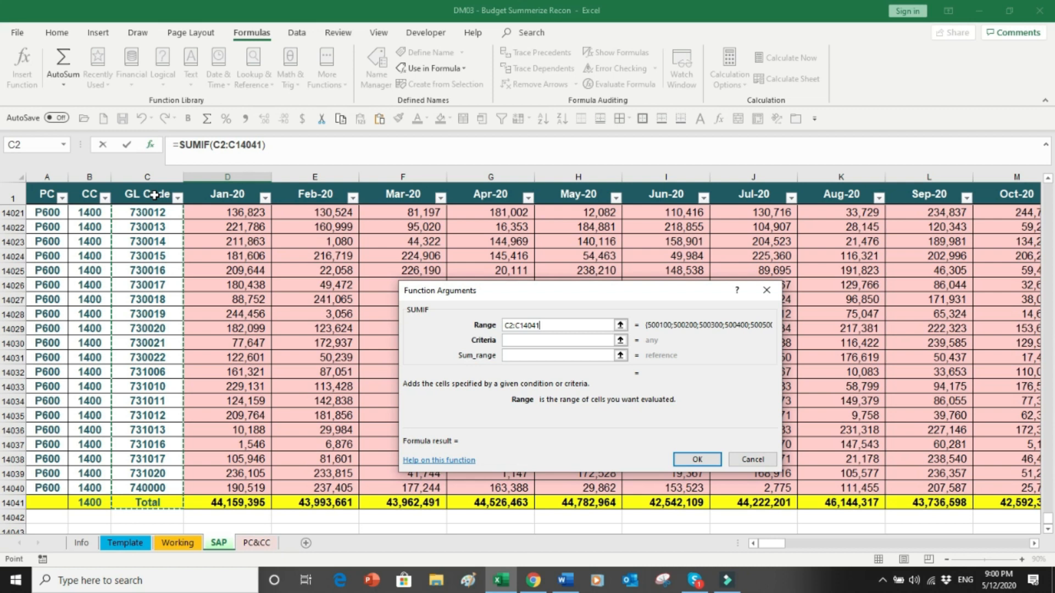
key("F4")
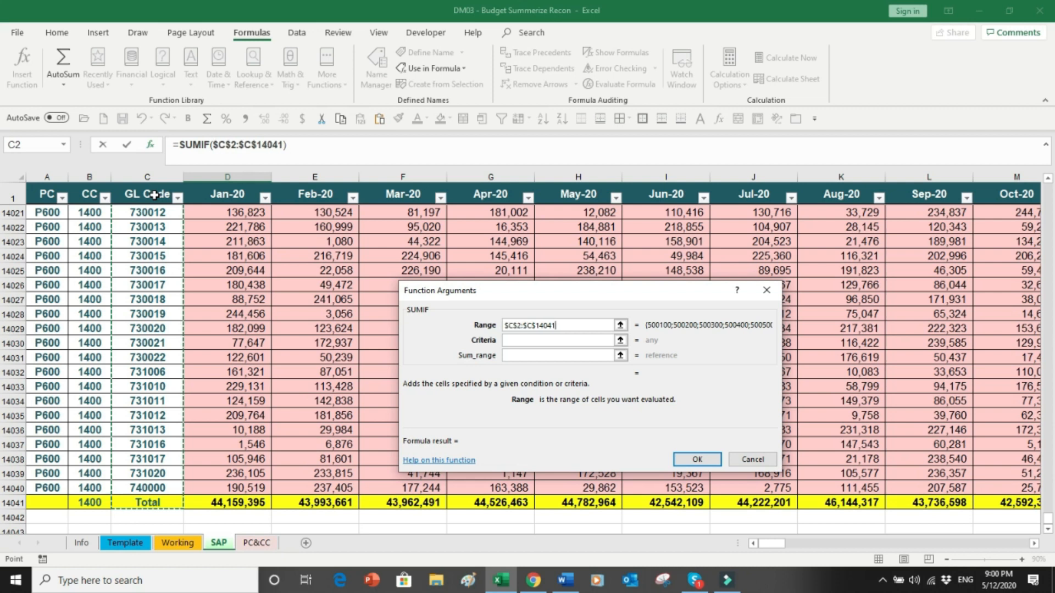
Step: Set the SUMIF criteria to the overall Total label cell as the absolute reference $C$14044
scroll(1028, 478, "down", 1)
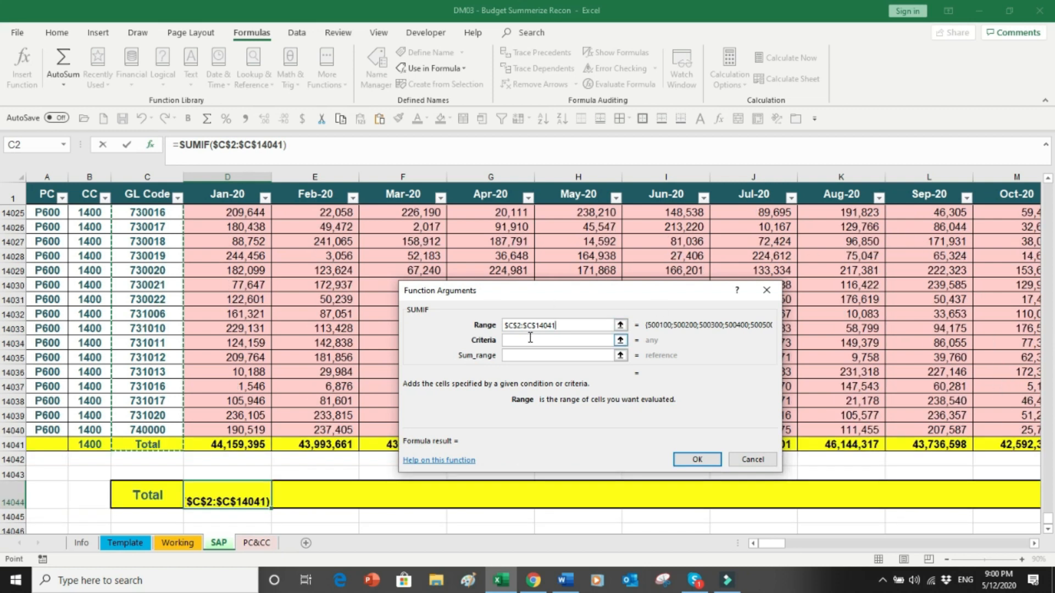
left_click(530, 339)
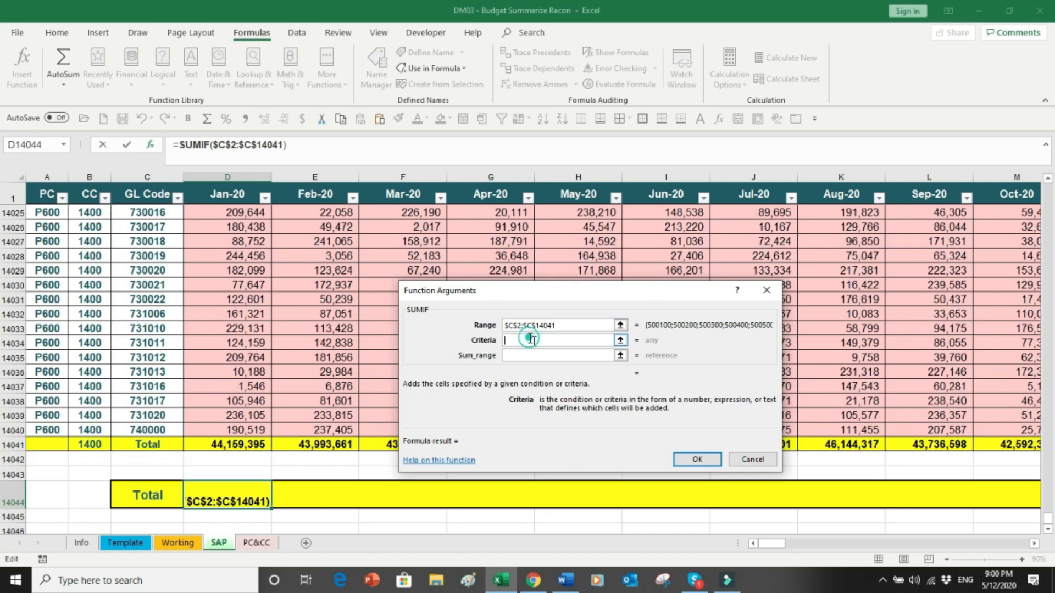
left_click(164, 498)
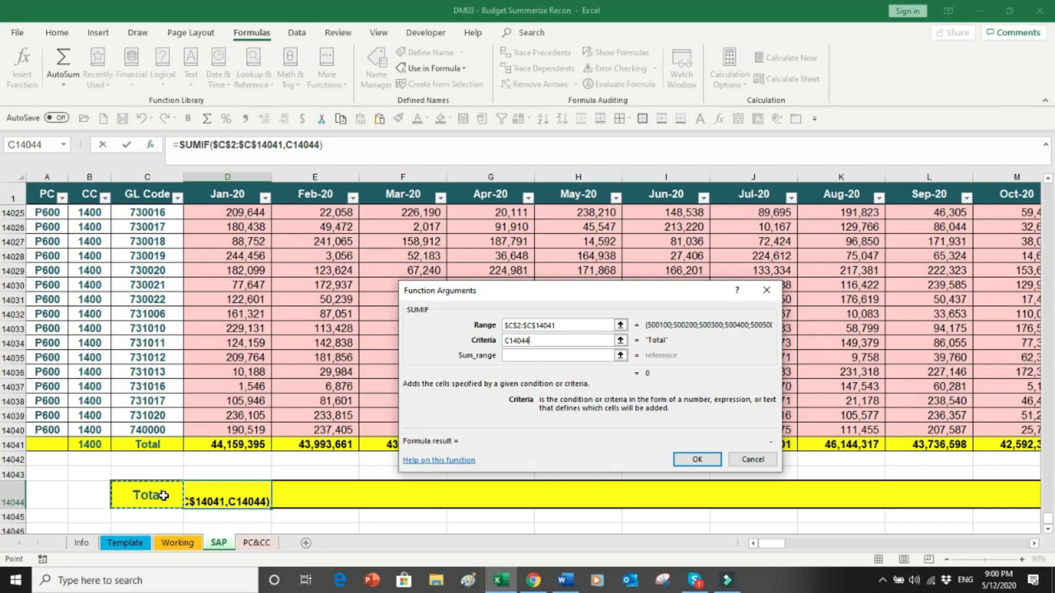
key("F4")
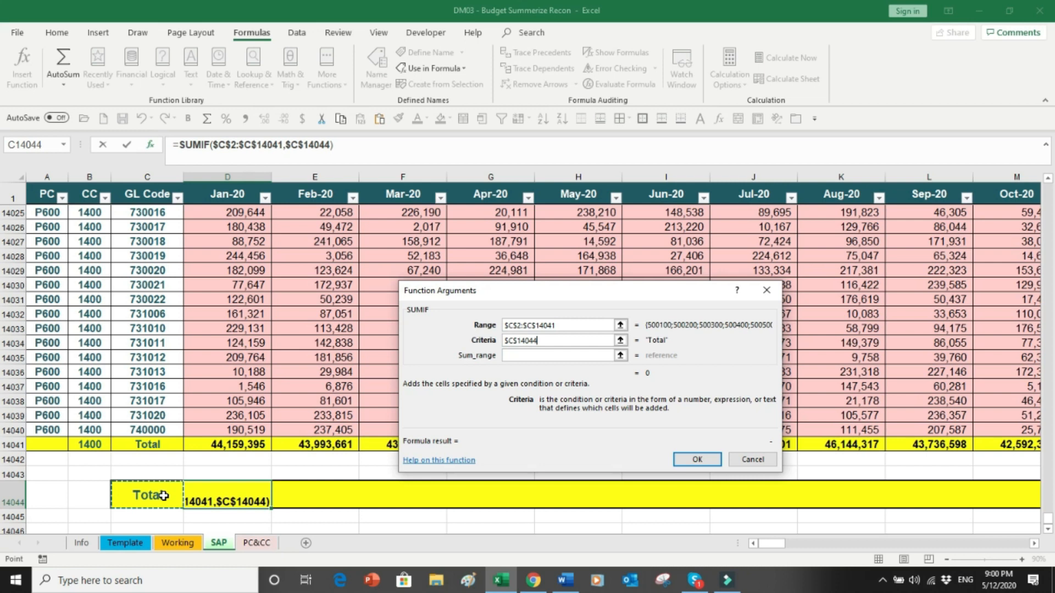
key("Tab")
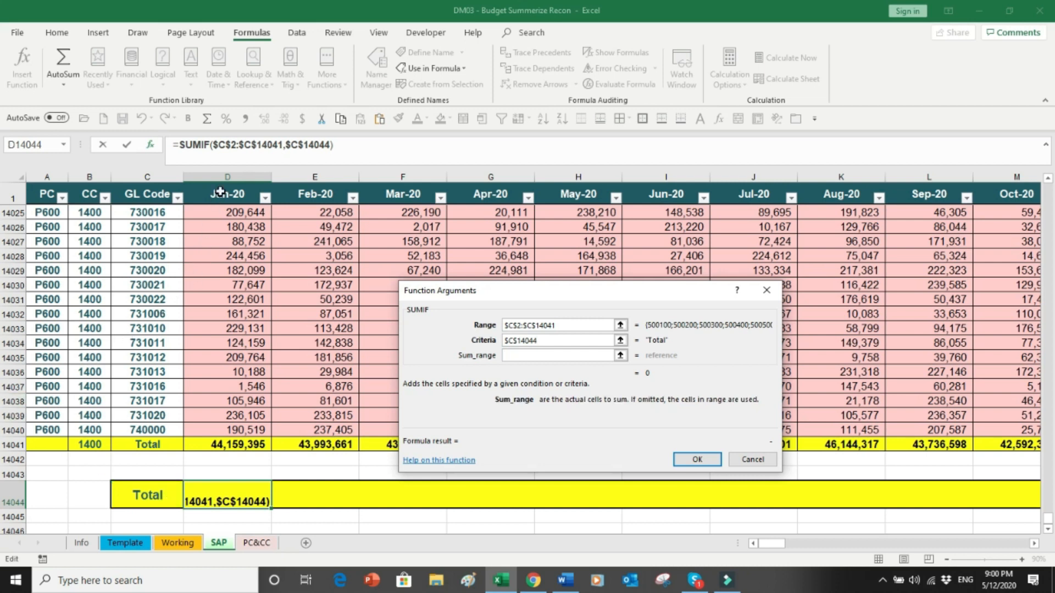
Step: Set the sum range to the Jan-20 amounts D$2:D$14041 with only the rows locked, and complete the SUMIF formula
left_click(220, 193)
key("Down")
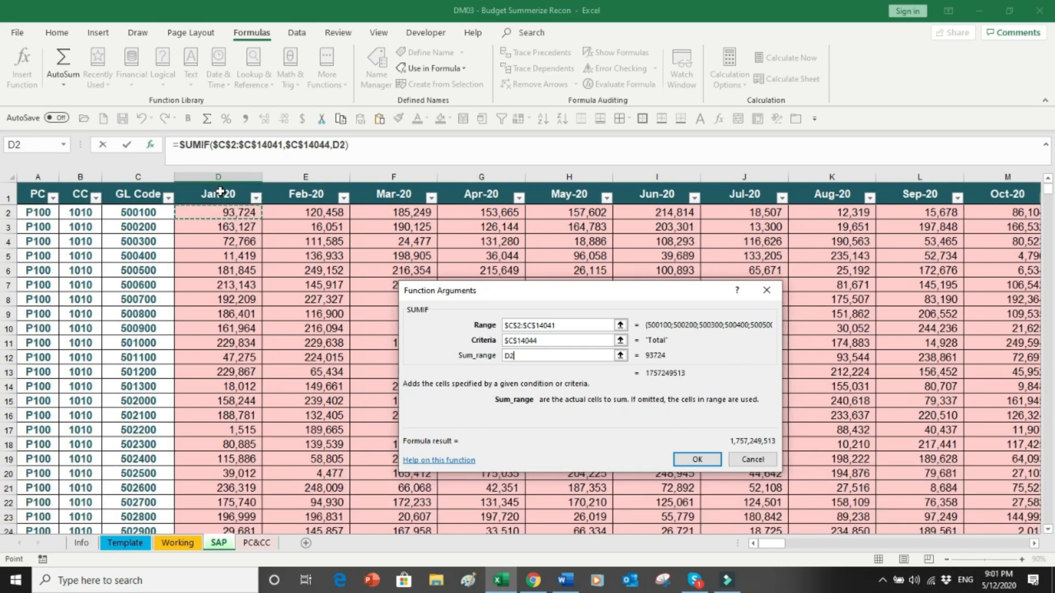
key("ctrl+shift+Down")
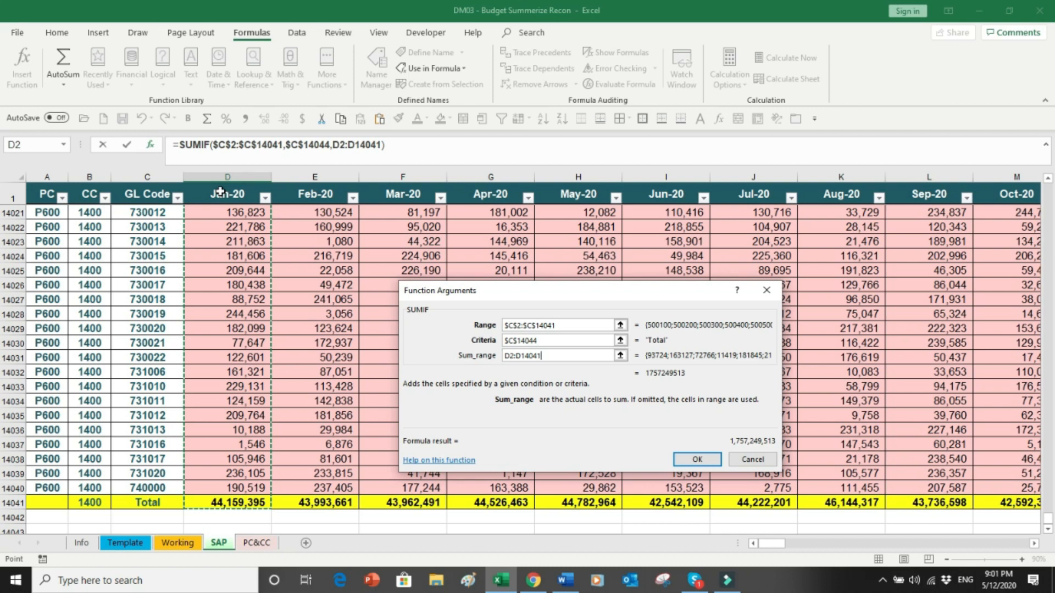
key("F4")
key("F4")
left_click(697, 460)
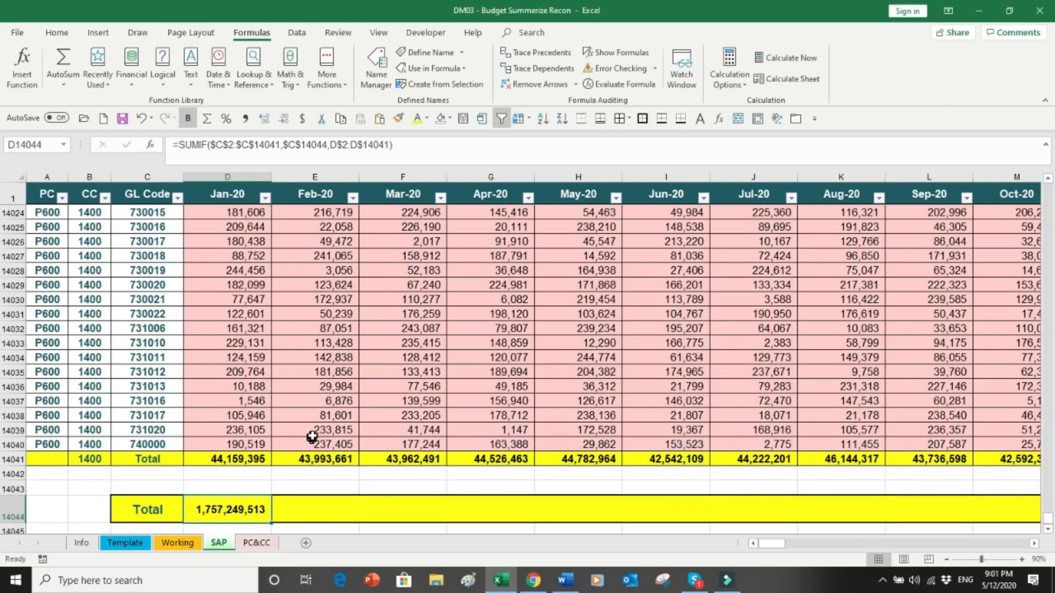
Step: Copy the Jan-20 SUMIF across the overall Total row through Dec-23 and check the copied formulas in the last months
left_click_drag(273, 524, 473, 511)
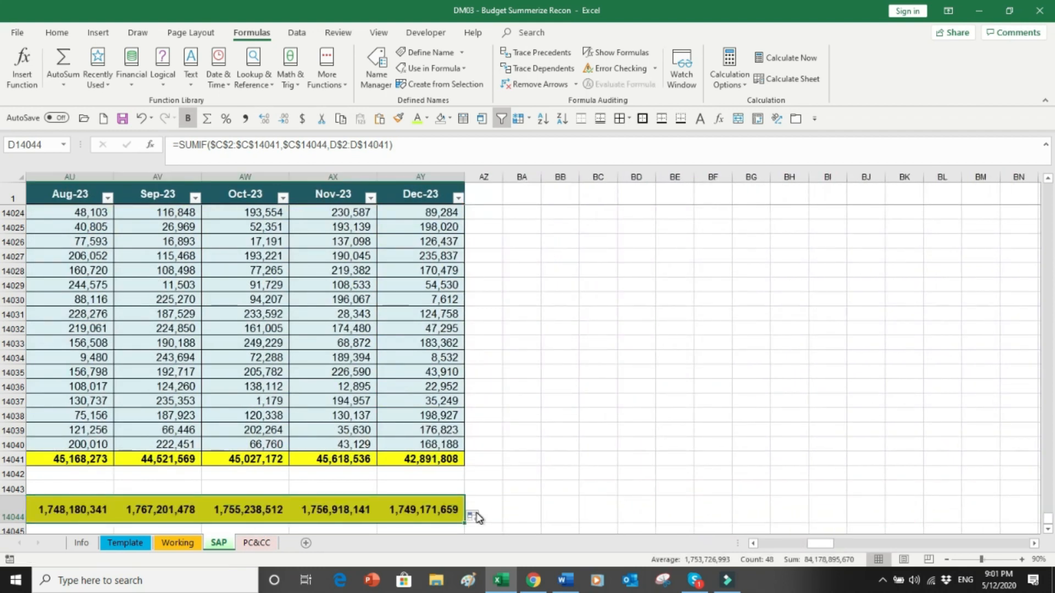
left_click(434, 508)
key("Left")
key("Left")
key("Left")
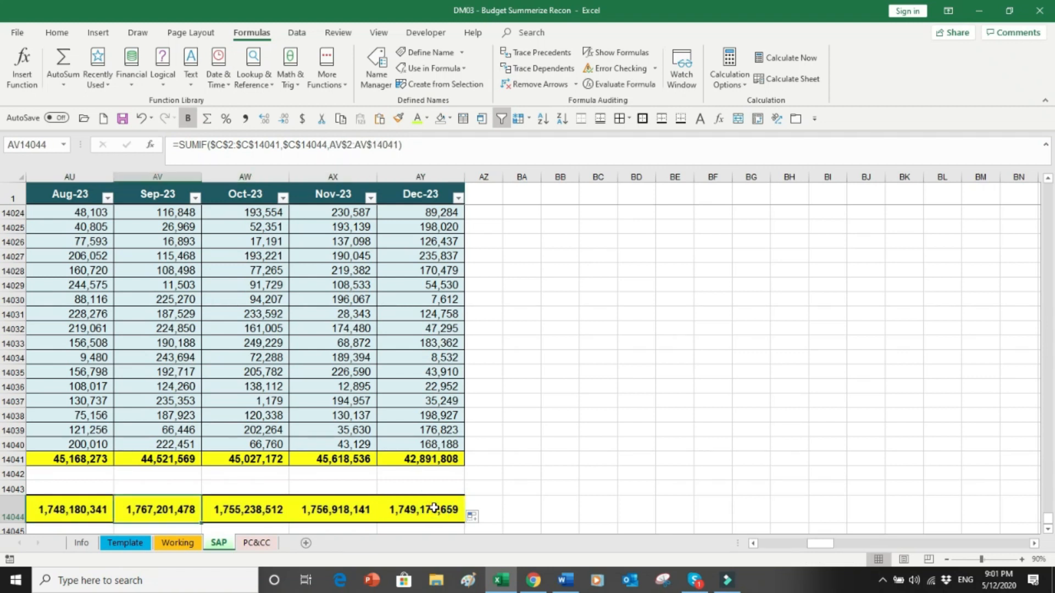
key("Home")
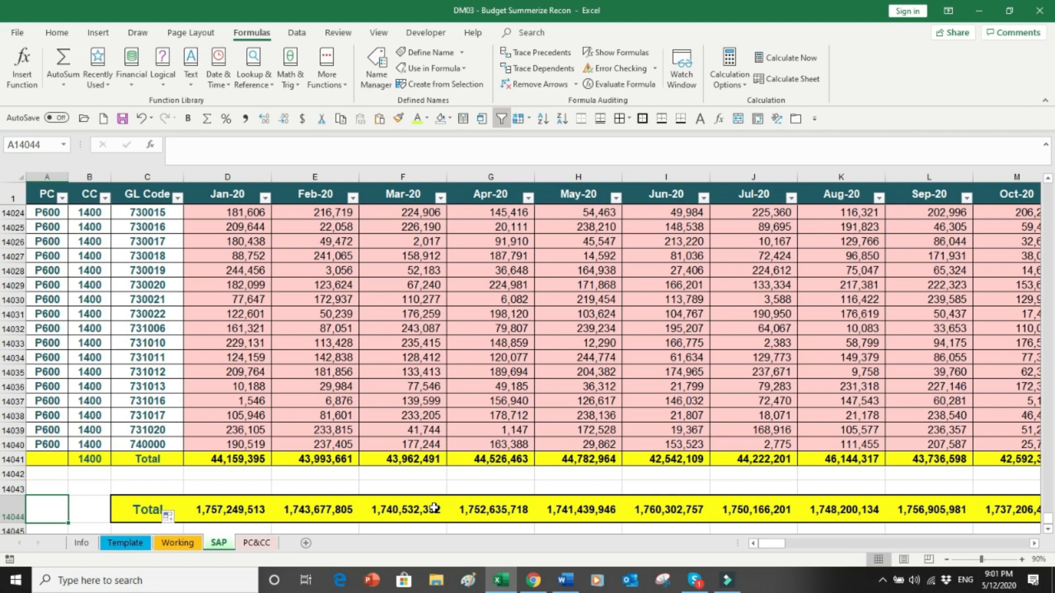
Step: Look through the Working sheet's cost center list down to its reconciliation rows, then go to the Jan cell for cost center 1010
left_click(191, 545)
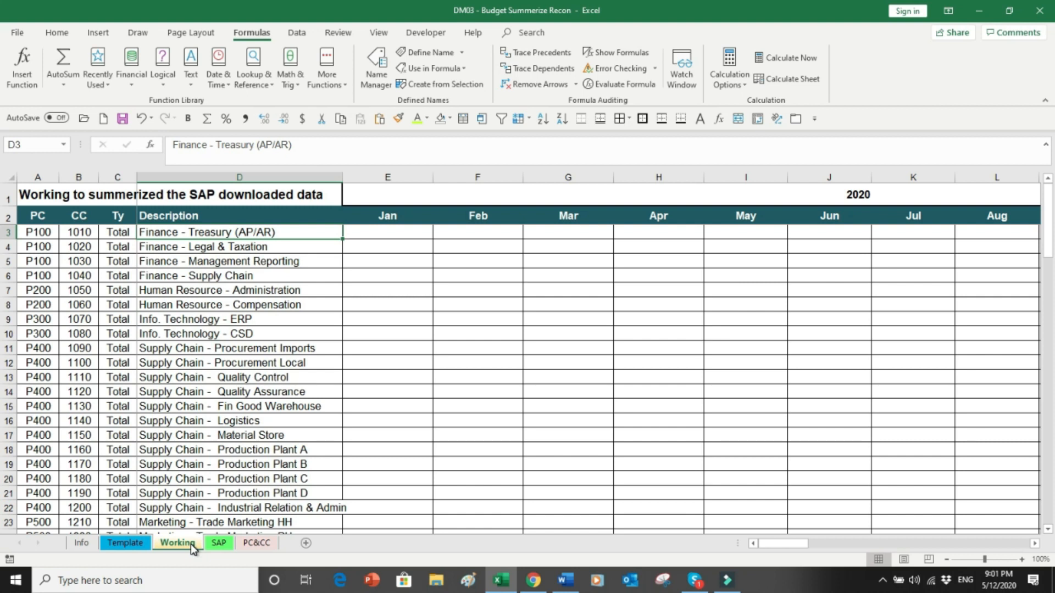
key("ctrl+Down")
key("ctrl+Down")
key("Up")
key("Up")
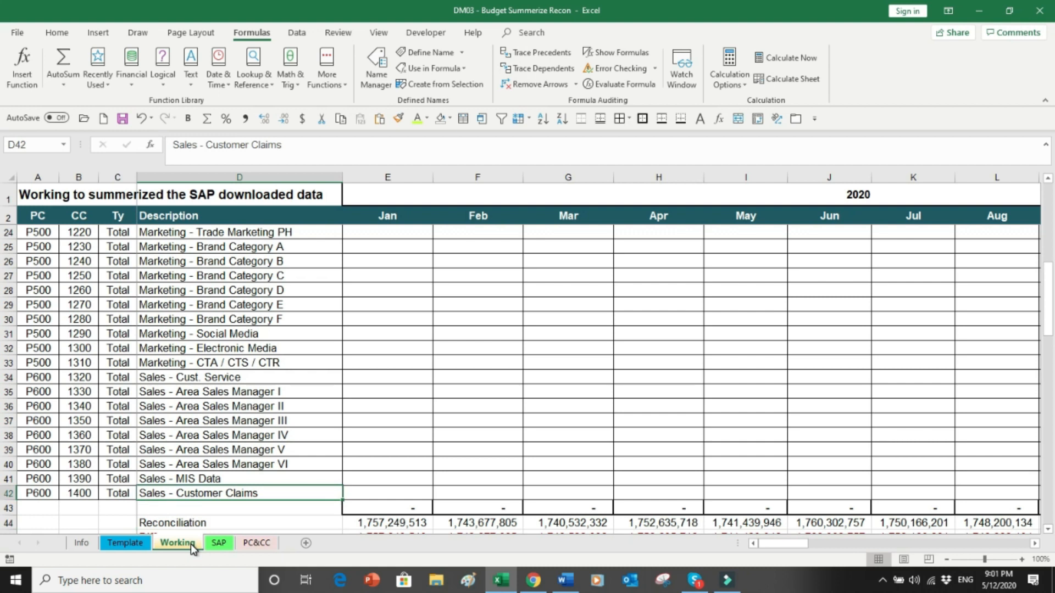
key("ctrl+Up")
key("Down")
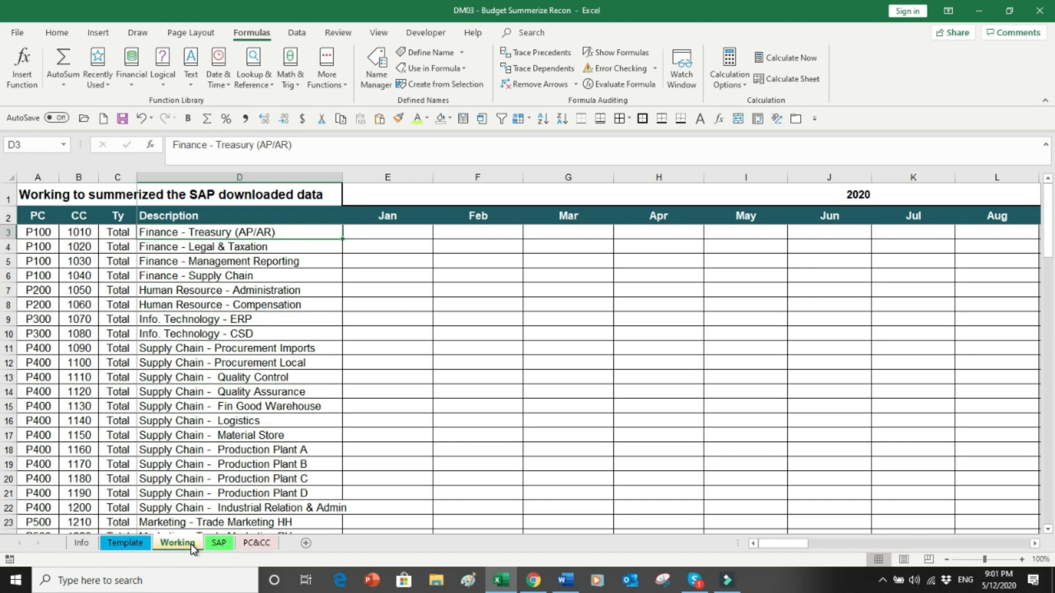
key("Right")
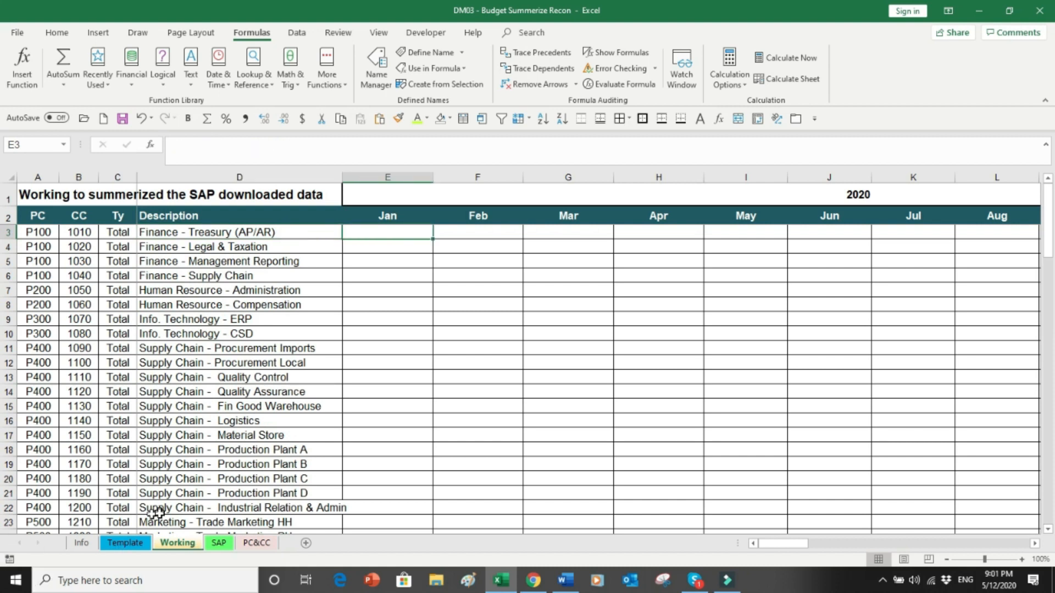
Step: Check cost center 1010's total row on the SAP sheet and compare the Working sheet's cost center codes with the SAP CC column
left_click(217, 543)
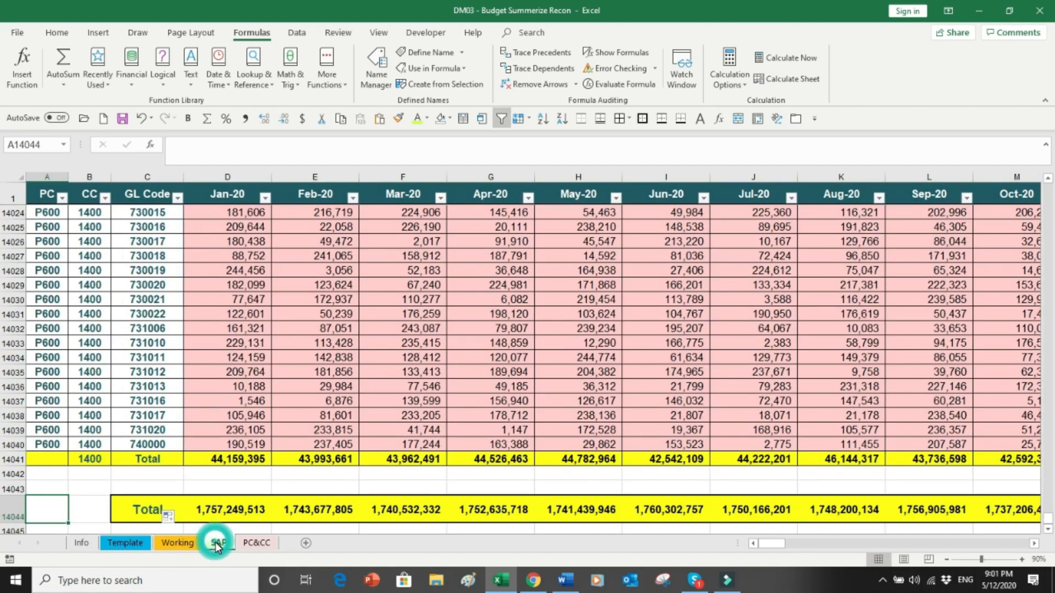
key("ctrl+Home")
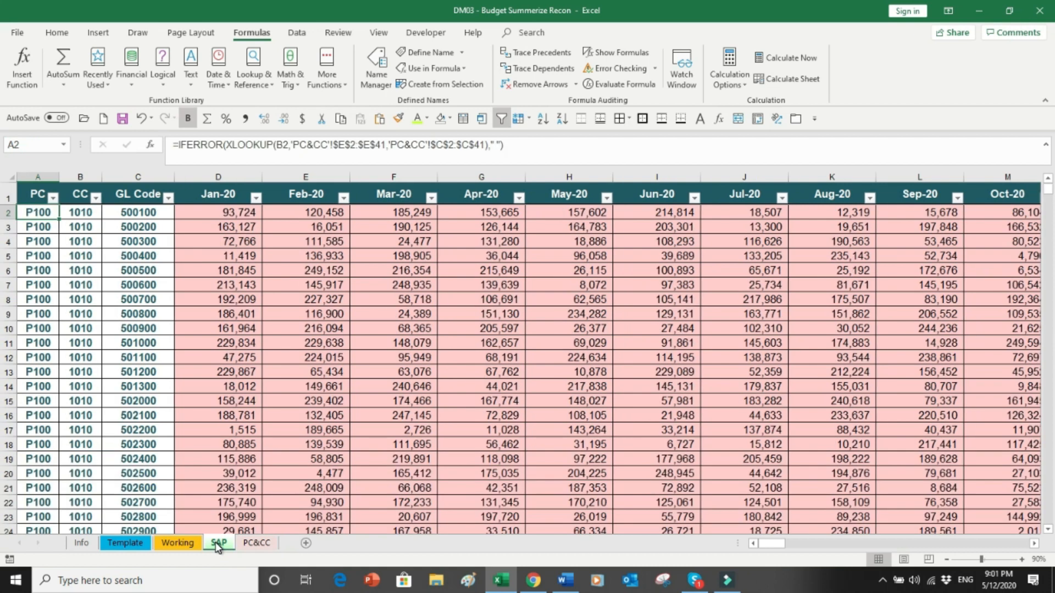
key("ctrl+Down")
key("Down")
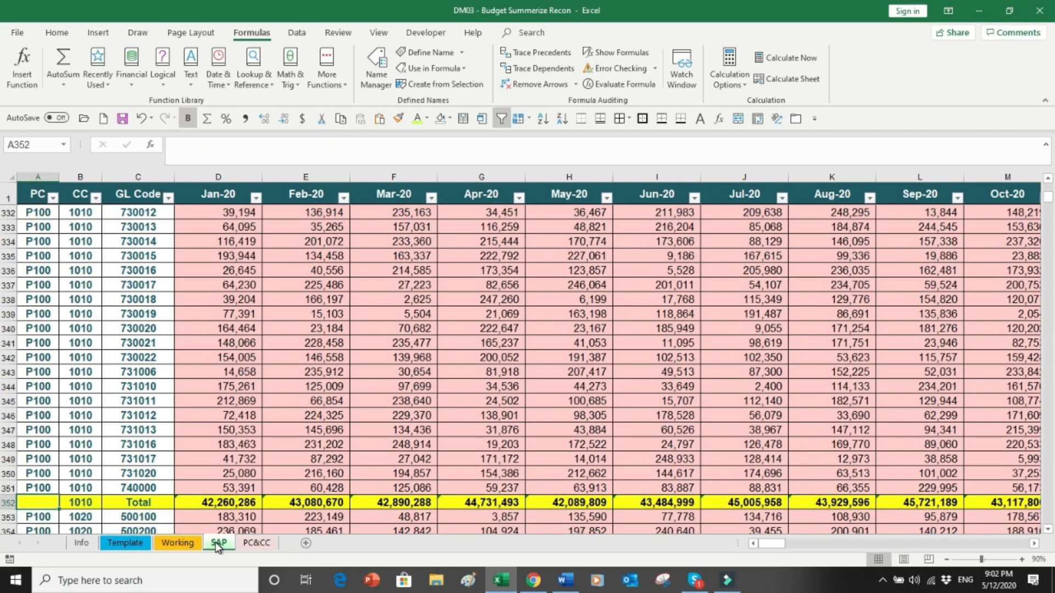
key("Right")
key("Right")
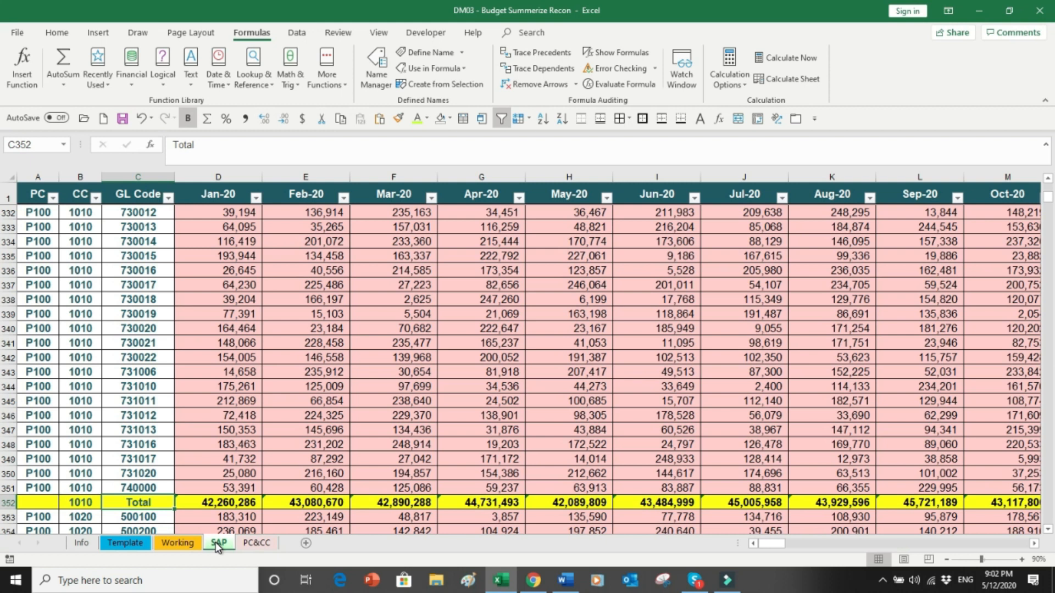
left_click(187, 544)
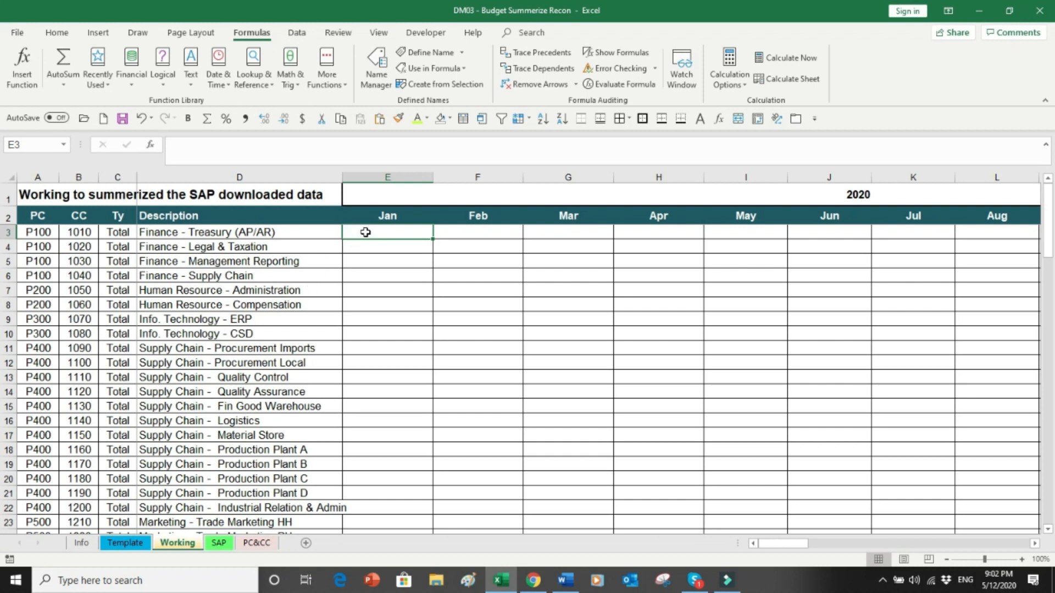
left_click(90, 234)
left_click_drag(91, 234, 89, 275)
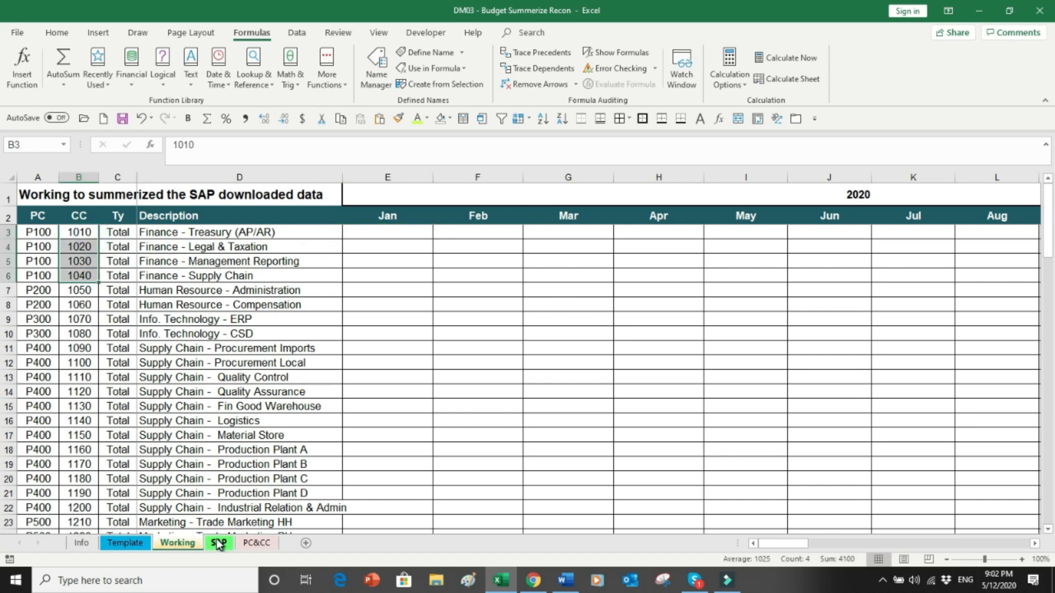
left_click(219, 544)
left_click_drag(82, 197, 83, 250)
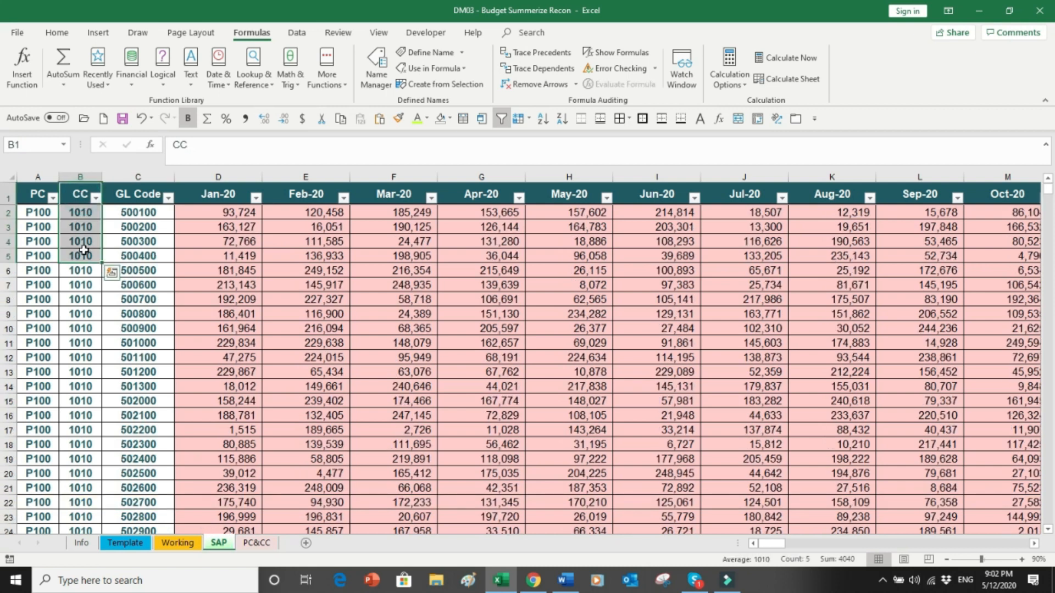
Step: Trace cost center 1010's rows down to the Total label in GL Code, and examine the CC and GL Code columns as lookup criteria
key("ctrl+Home")
key("Right")
key("Down")
key("Left")
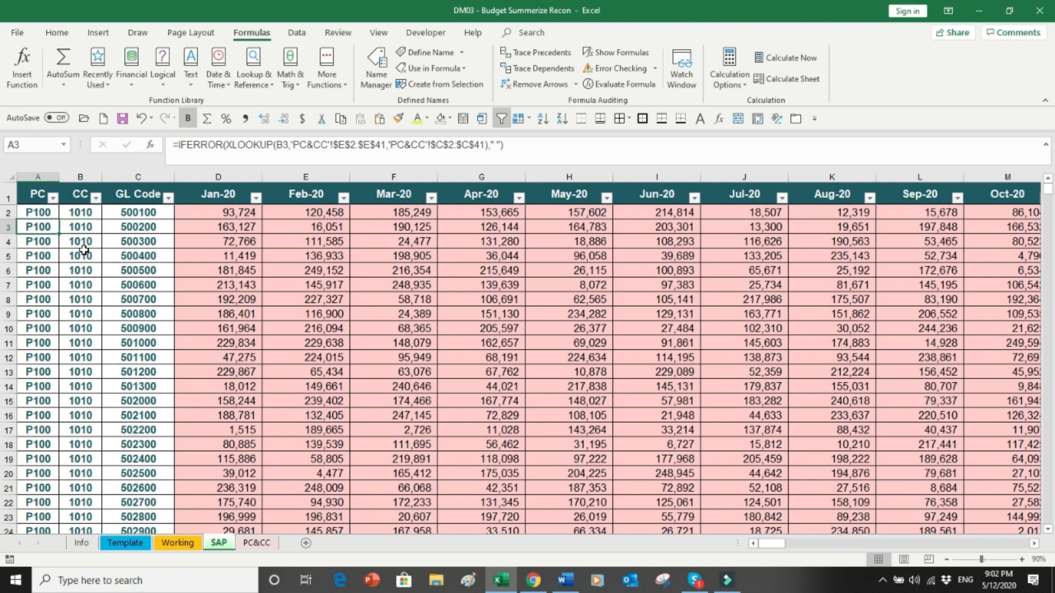
key("ctrl+Down")
key("Down")
key("Up")
key("Right")
key("Right")
key("Down")
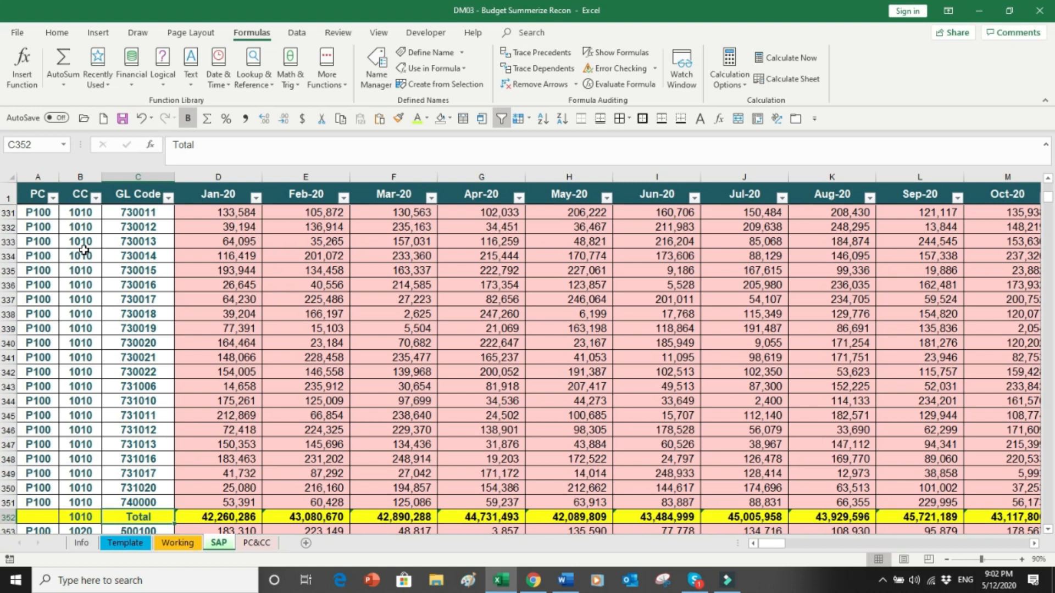
left_click(80, 173)
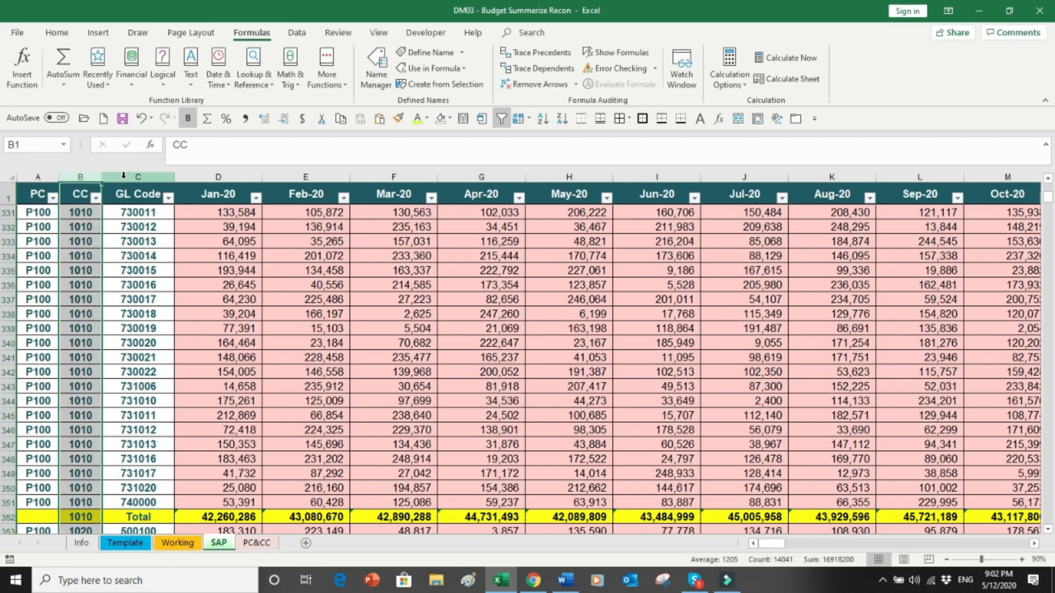
left_click(123, 175)
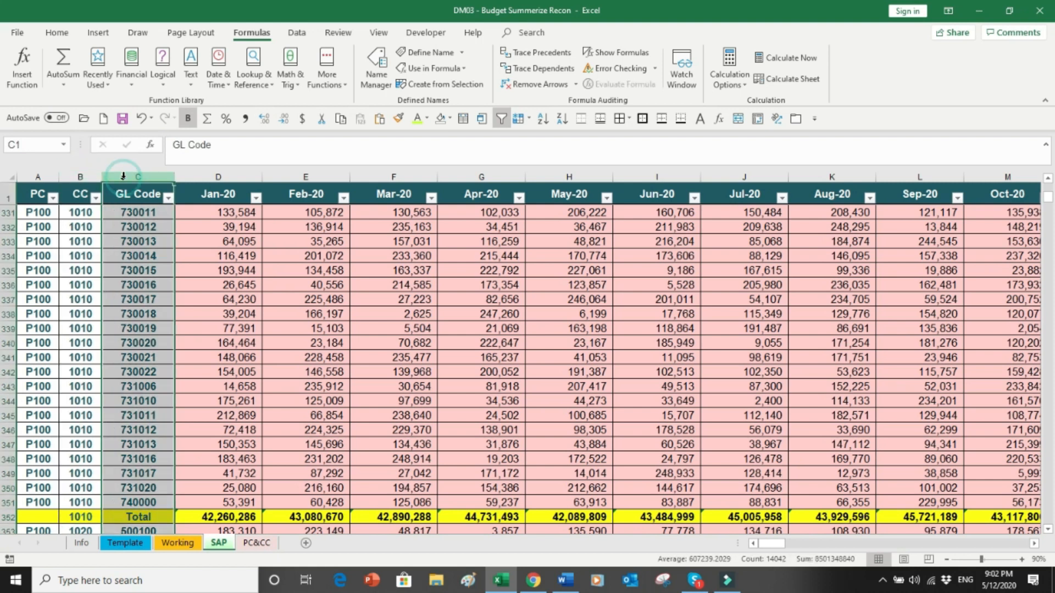
Step: Insert a SUMIFS function in the Working sheet's Jan 2020 cell for cost center 1010
left_click(182, 544)
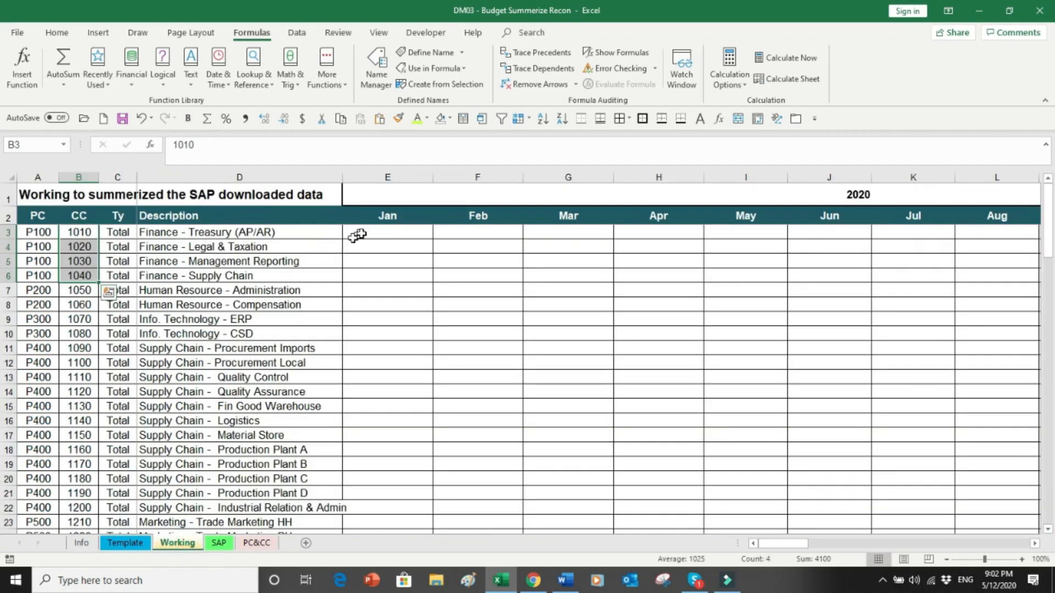
left_click(372, 230)
key("Up")
key("Up")
key("Down")
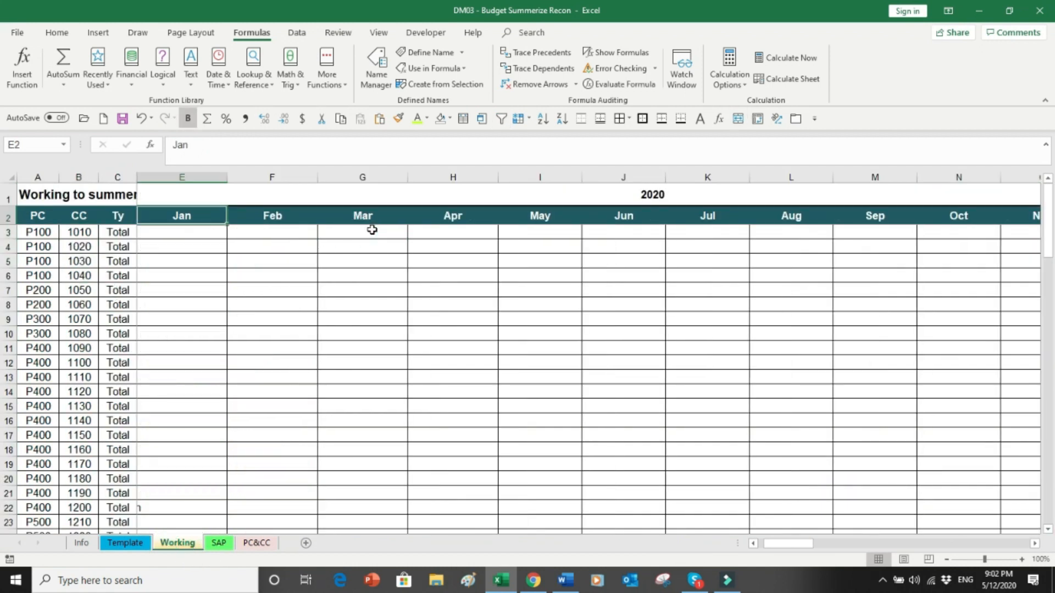
key("Left")
key("Down")
key("Right")
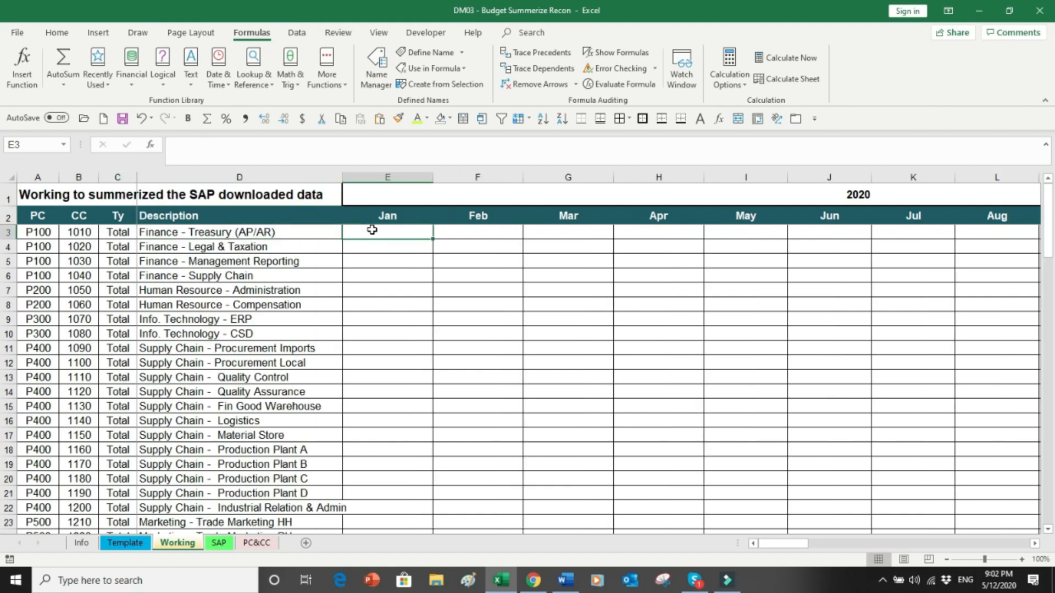
left_click(289, 71)
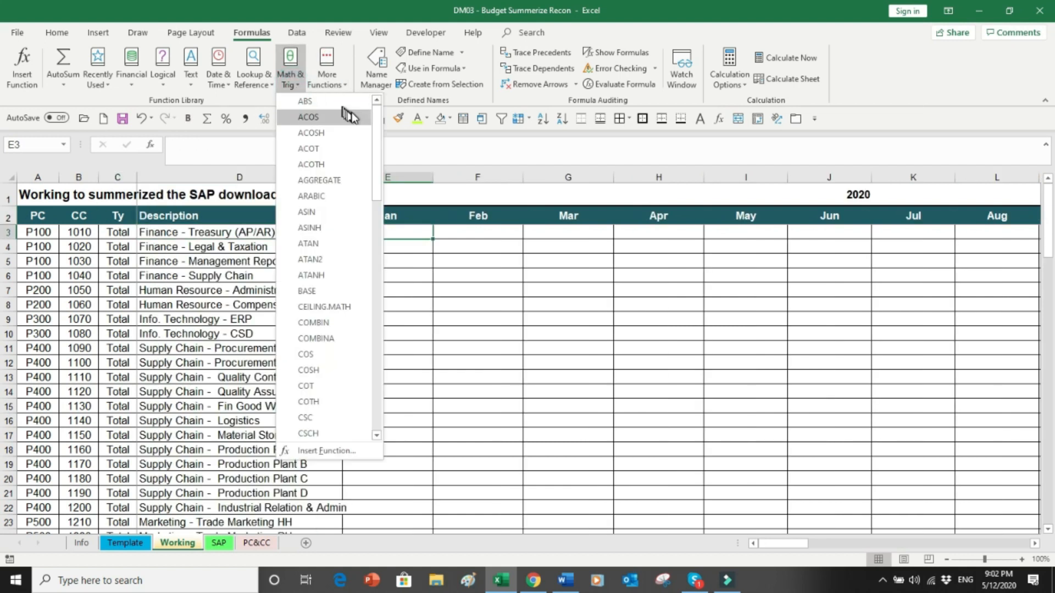
left_click_drag(377, 118, 385, 333)
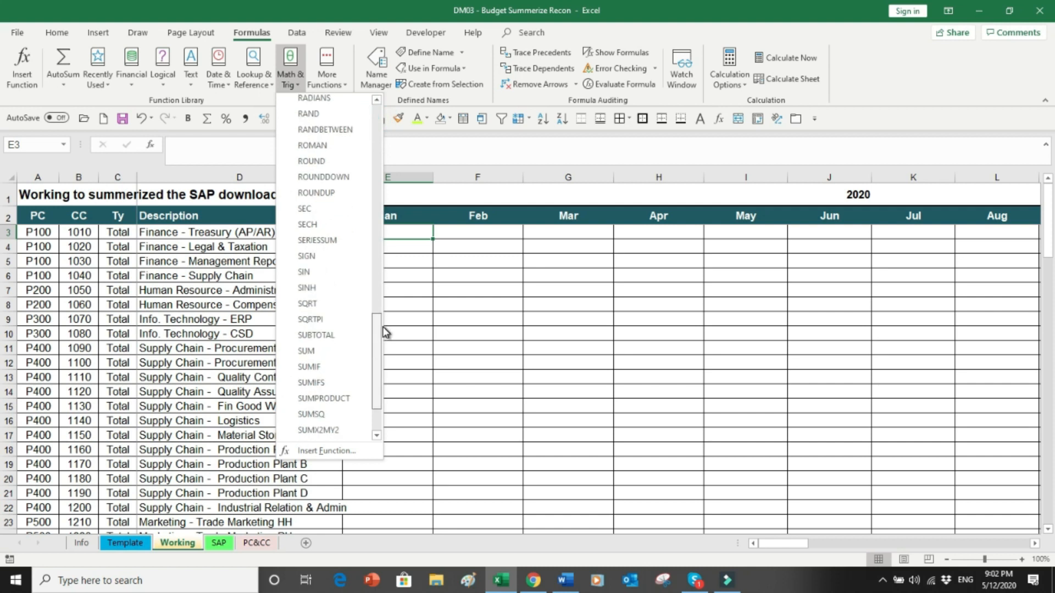
left_click(329, 383)
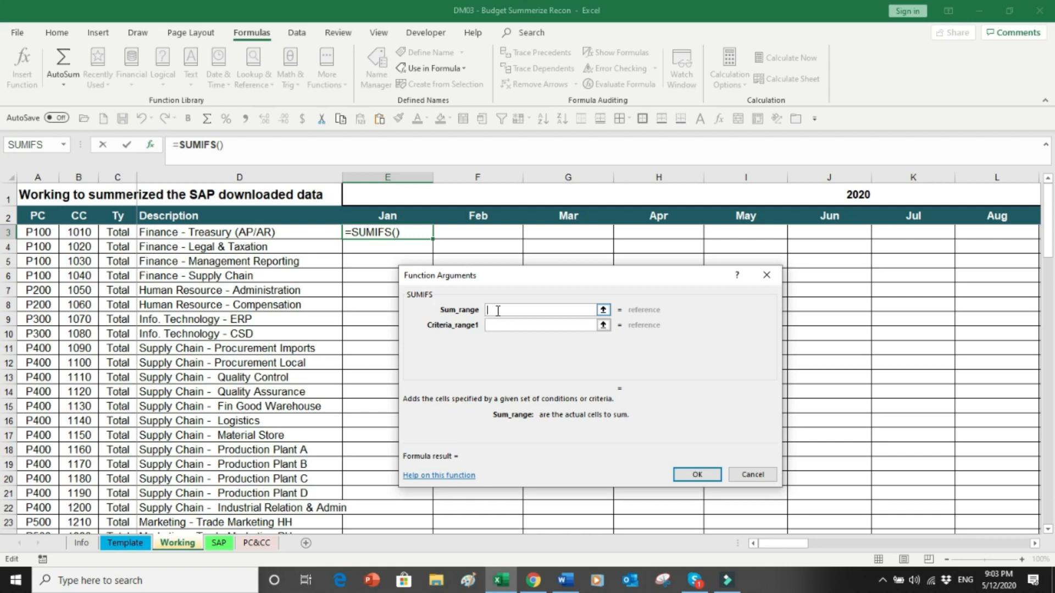
Step: Set the SUMIFS sum range to the SAP sheet's Jan-20 column with only the rows locked, SAP!D$2:D$14041
left_click(216, 544)
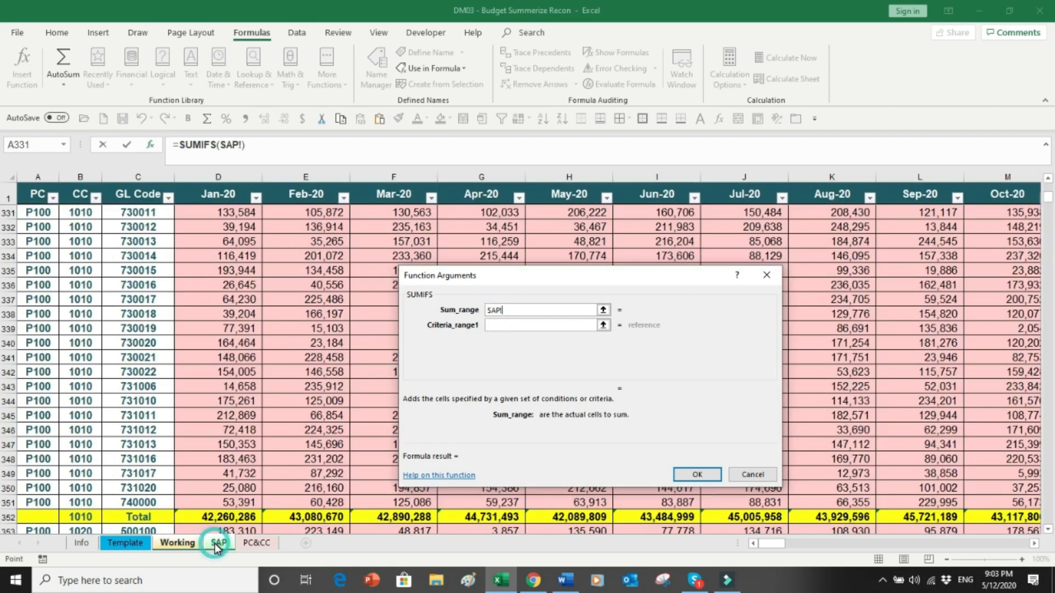
left_click(222, 197)
key("Down")
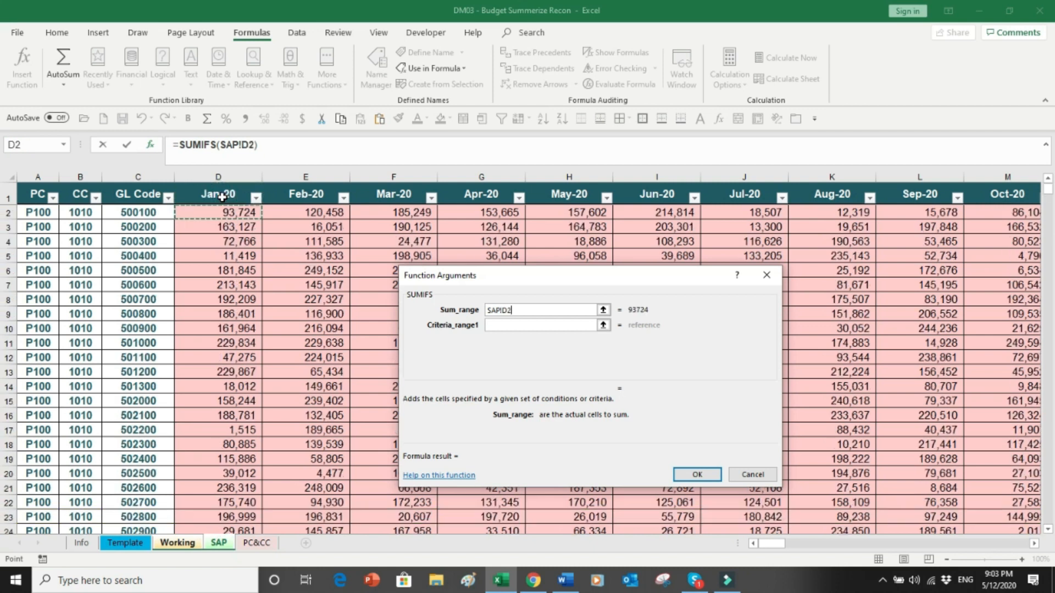
key("ctrl+shift+Down")
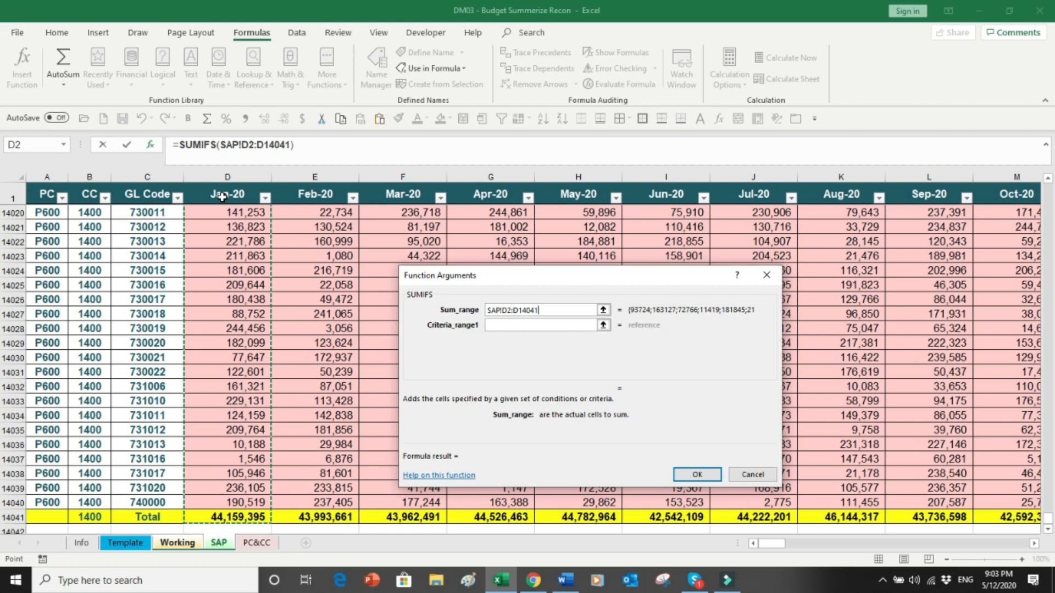
key("F4")
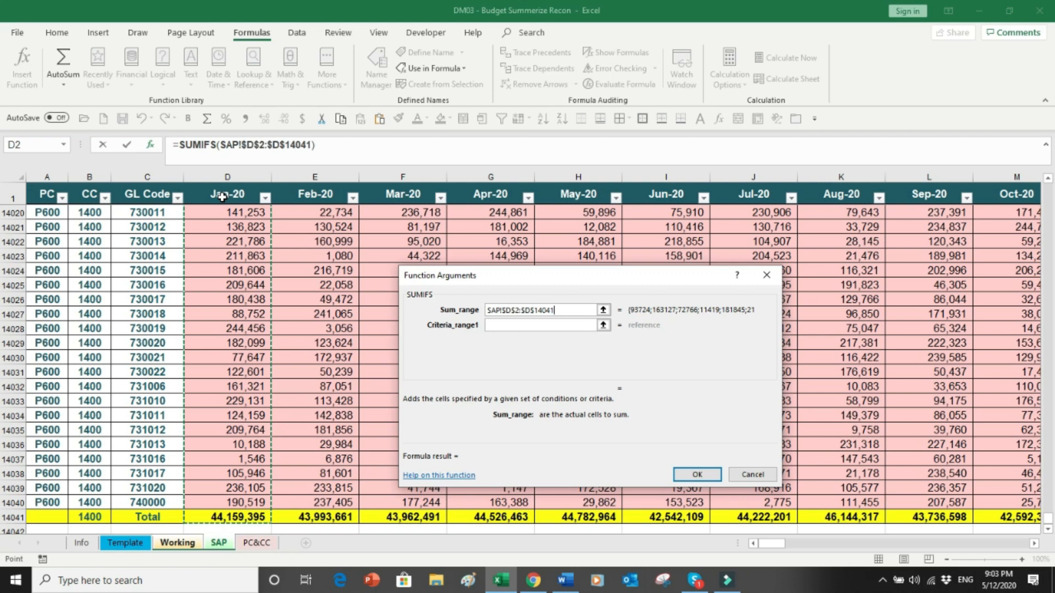
key("F4")
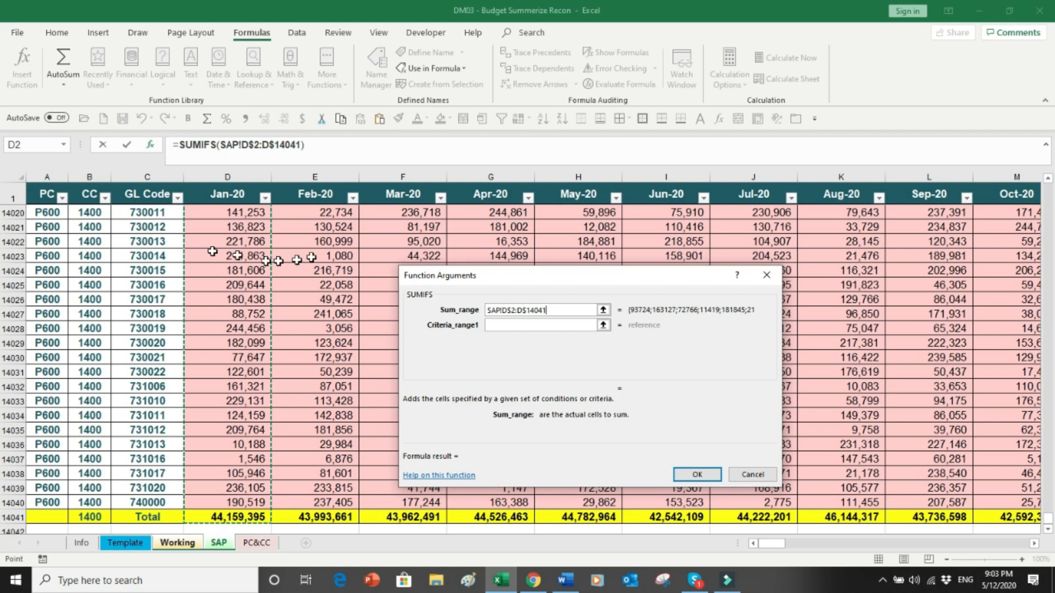
left_click(508, 324)
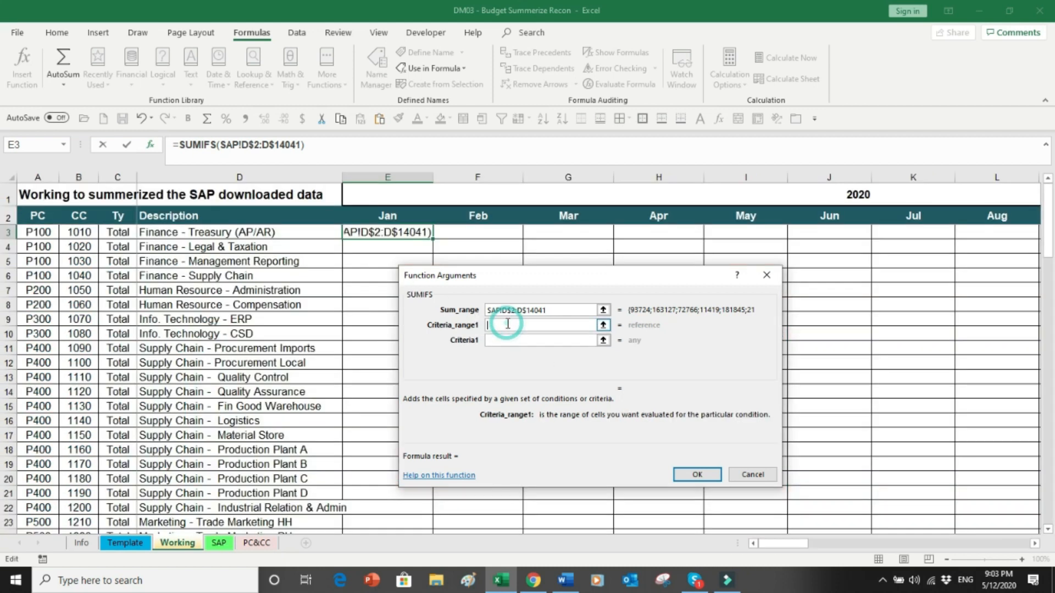
left_click(87, 233)
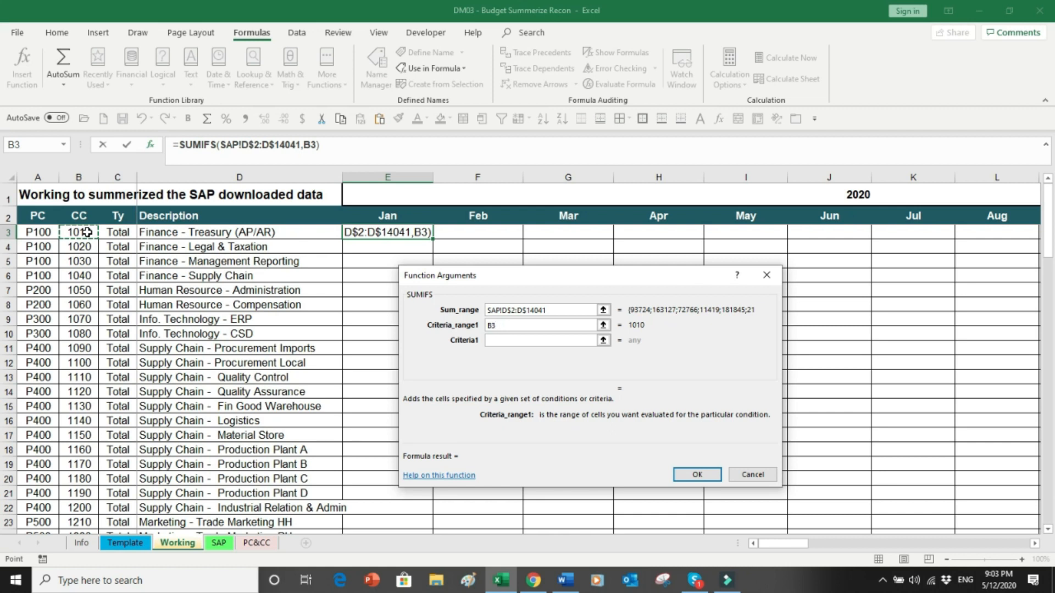
key("ctrl+shift+Down")
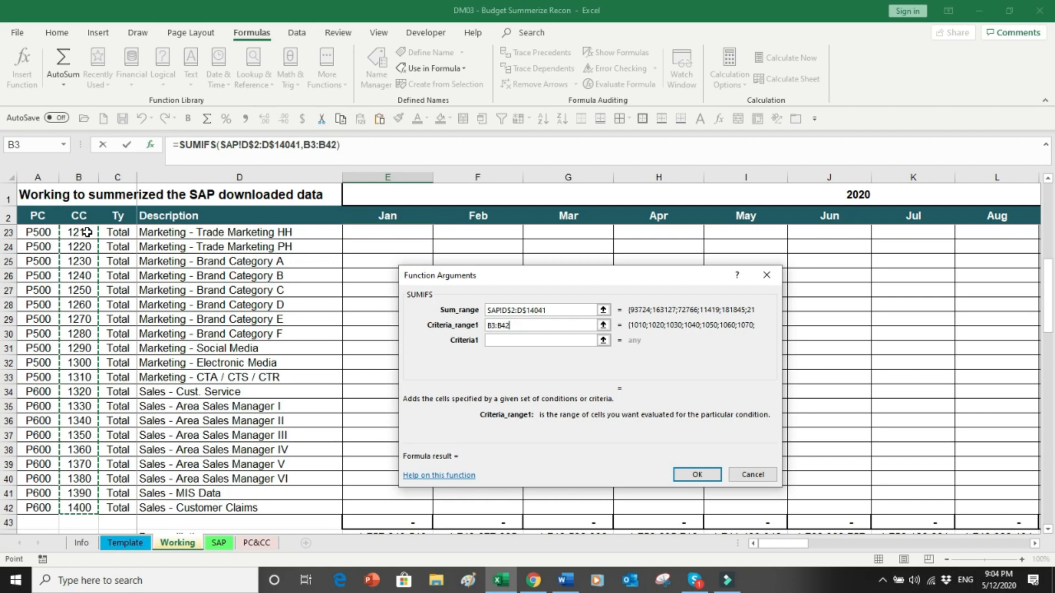
key("BackSpace")
key("BackSpace")
key("BackSpace")
key("BackSpace")
key("BackSpace")
key("BackSpace")
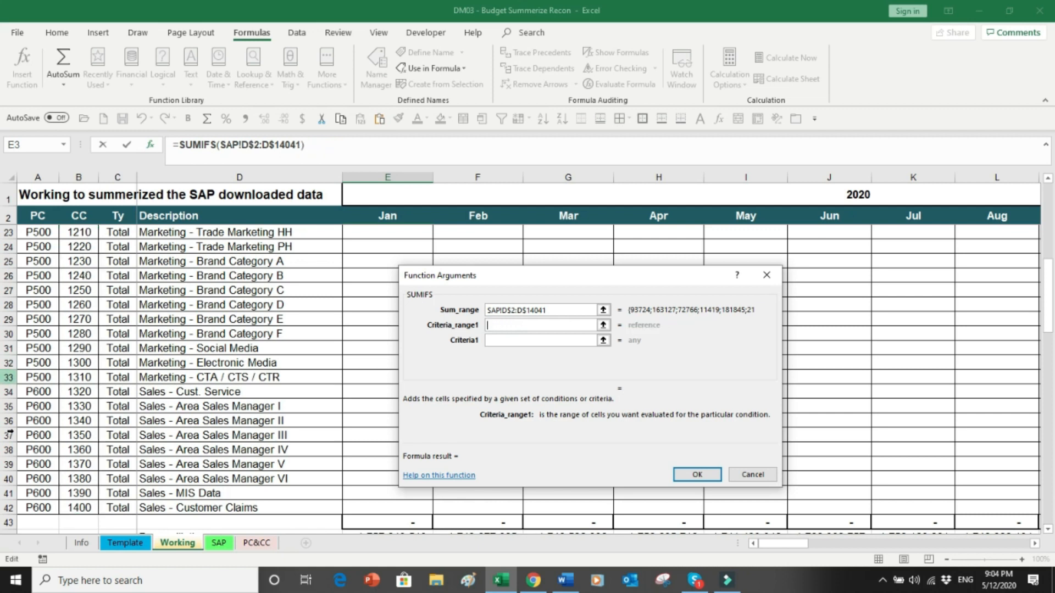
Step: Set the first criteria range to the SAP sheet's CC column as the absolute reference SAP!$B$2:$B$14041
left_click(218, 543)
left_click(97, 208)
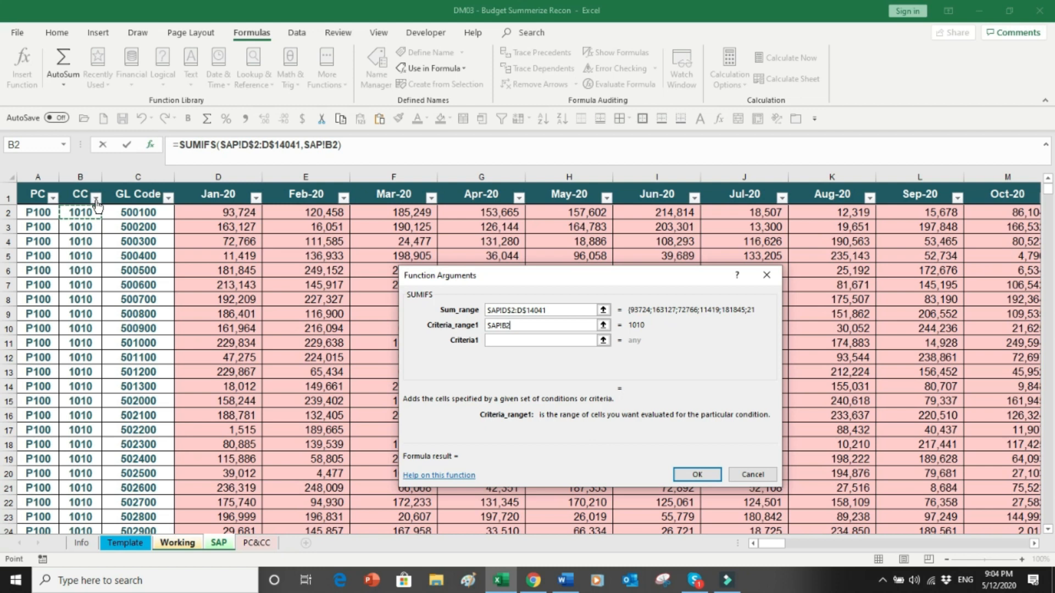
key("ctrl+shift+Down")
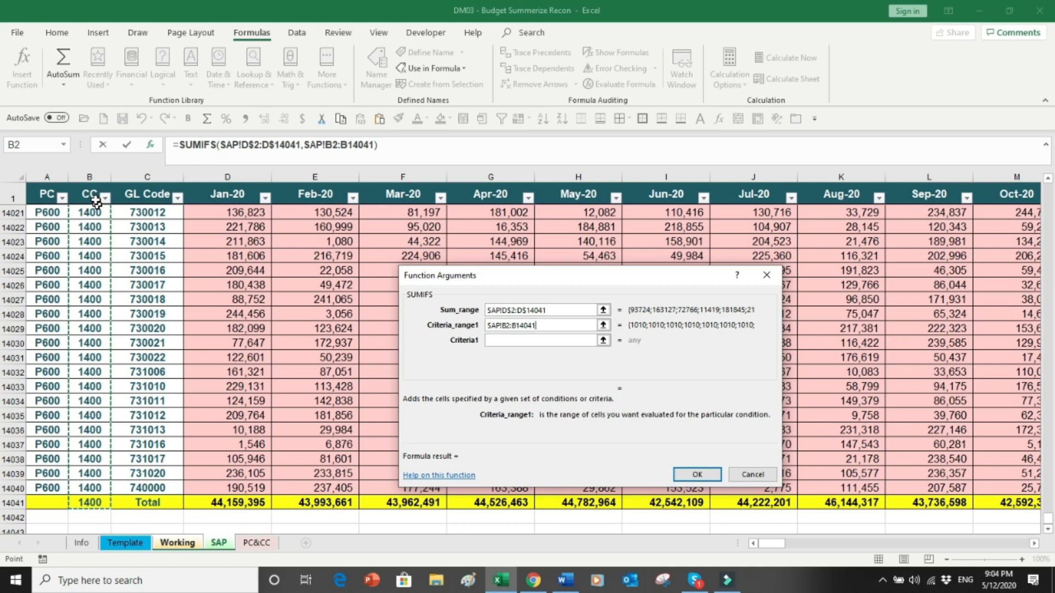
key("F4")
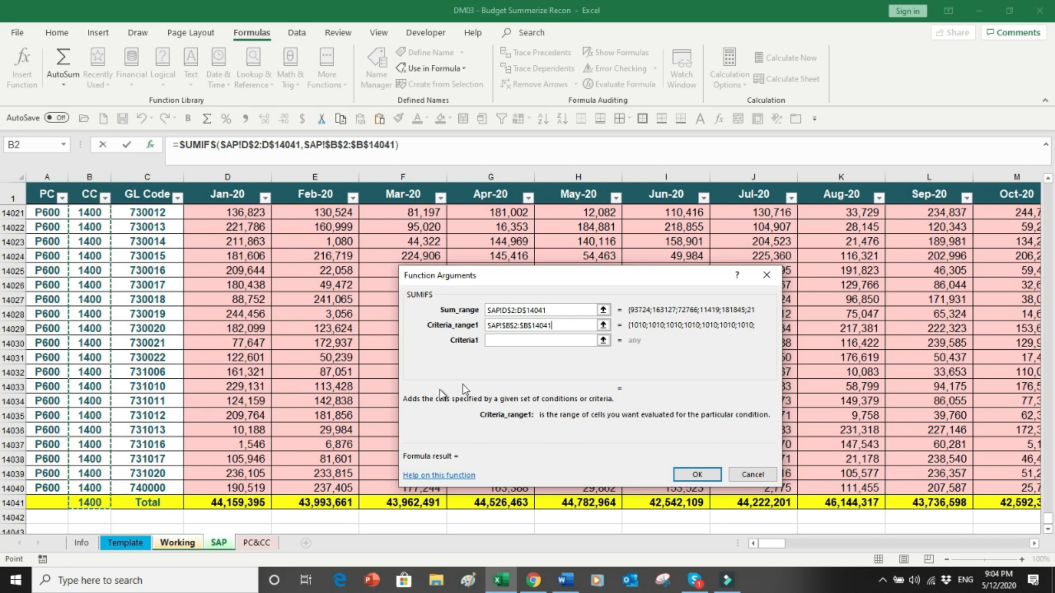
Step: Set the first criterion to the Working sheet's cost center code 1010 with only the column locked, $B3
left_click(498, 341)
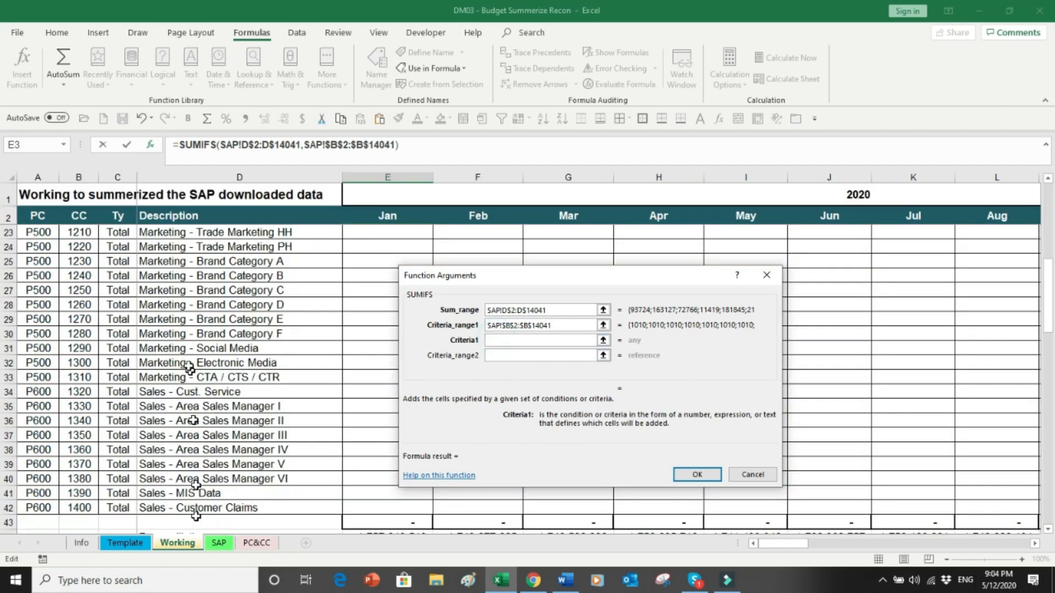
scroll(88, 231, "up", 7)
left_click(82, 231)
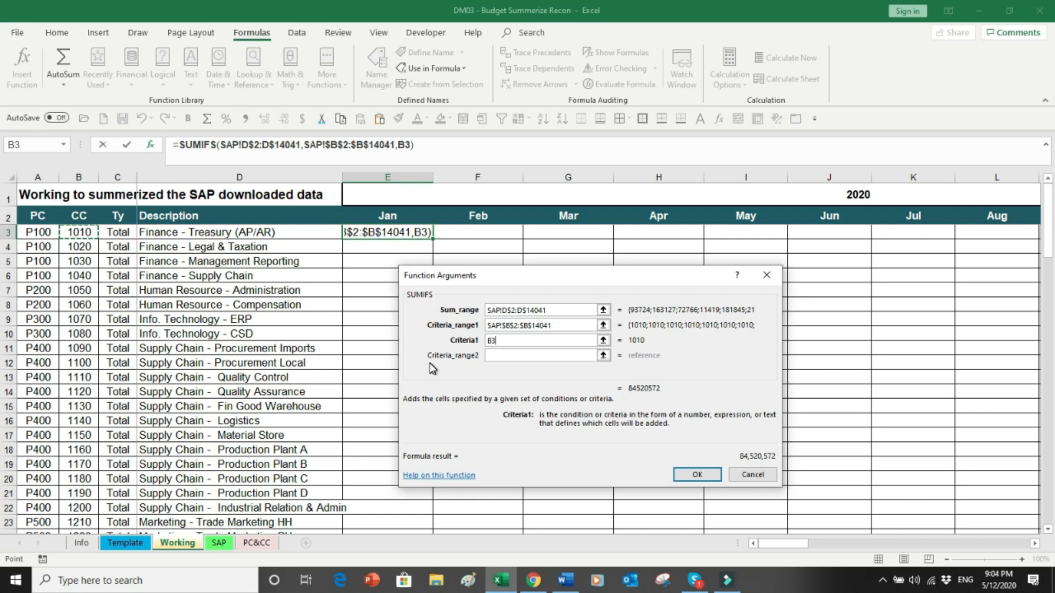
key("F4")
key("F4")
key("F4")
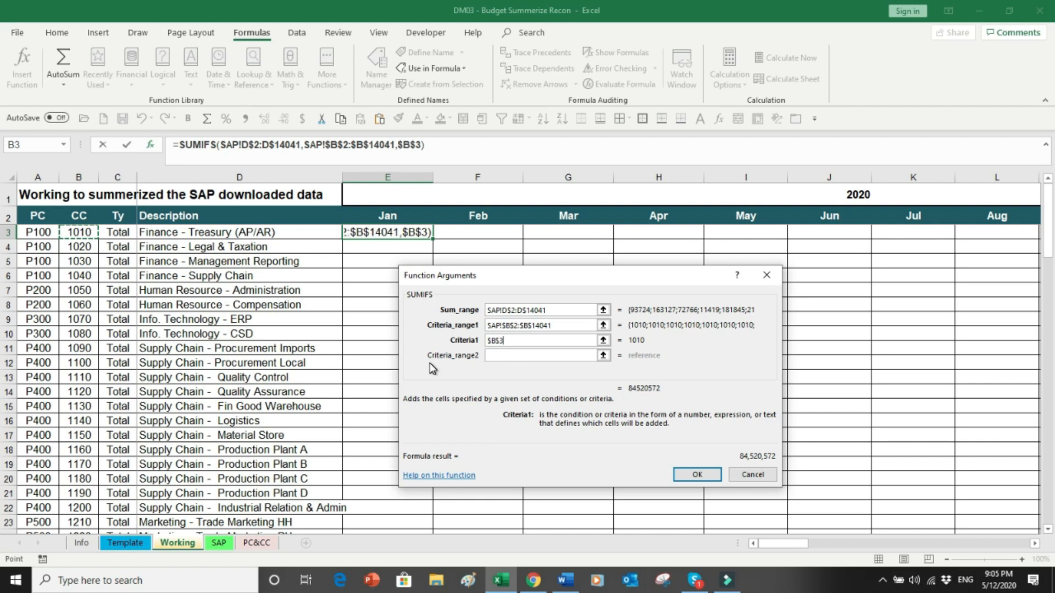
Step: Set the second criteria range to the SAP sheet's GL Code column as the absolute reference SAP!$C$2:$C$14041
left_click(506, 355)
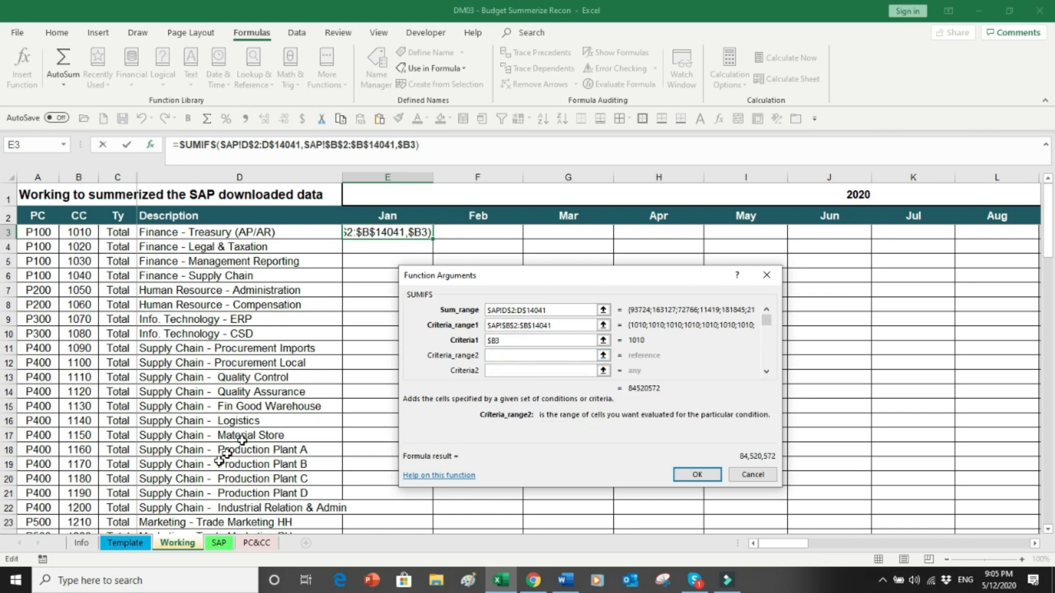
left_click(218, 543)
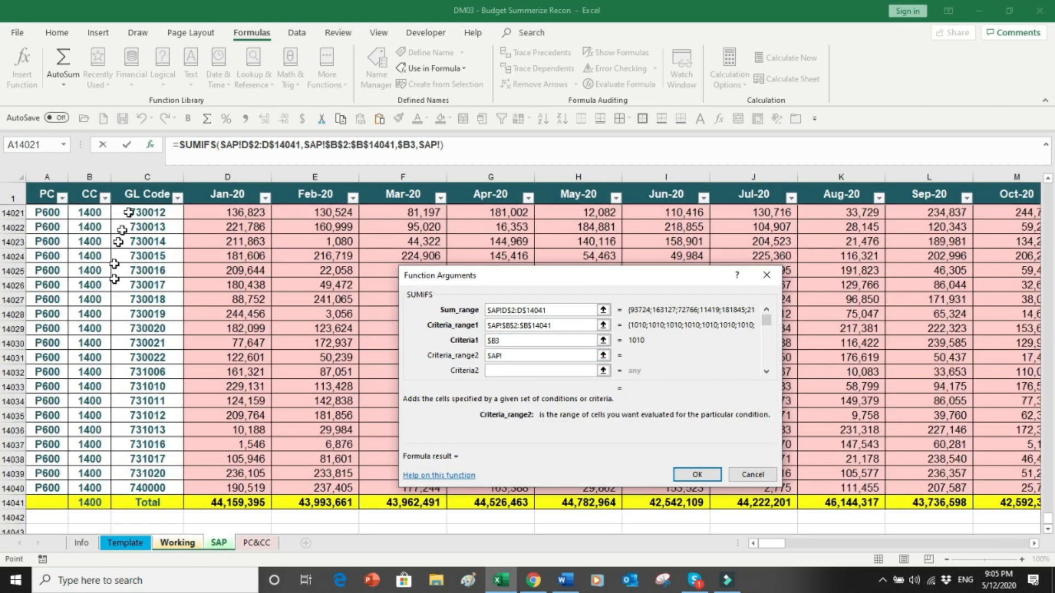
left_click(144, 193)
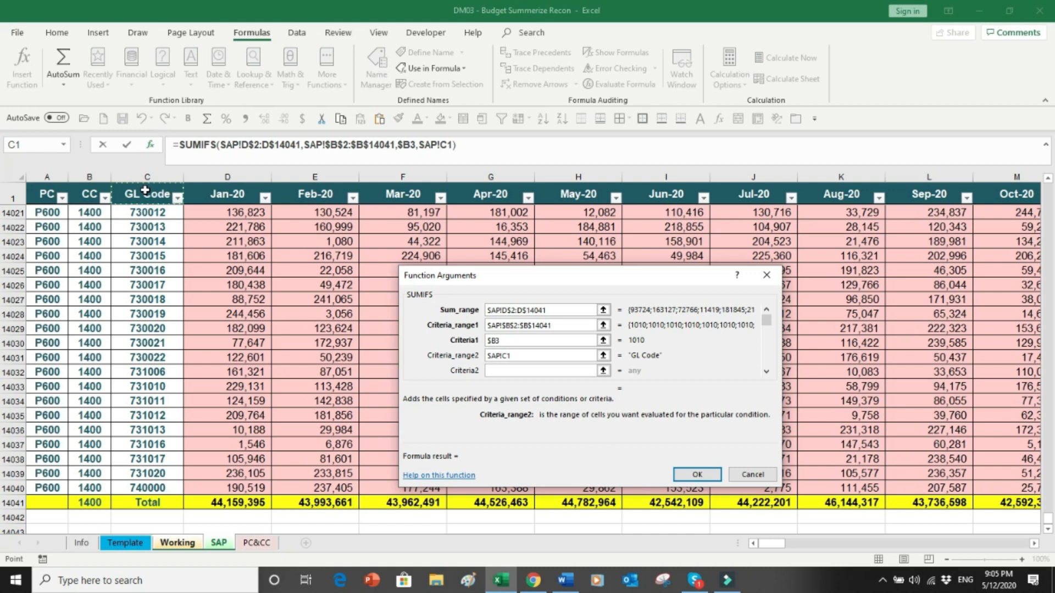
key("Down")
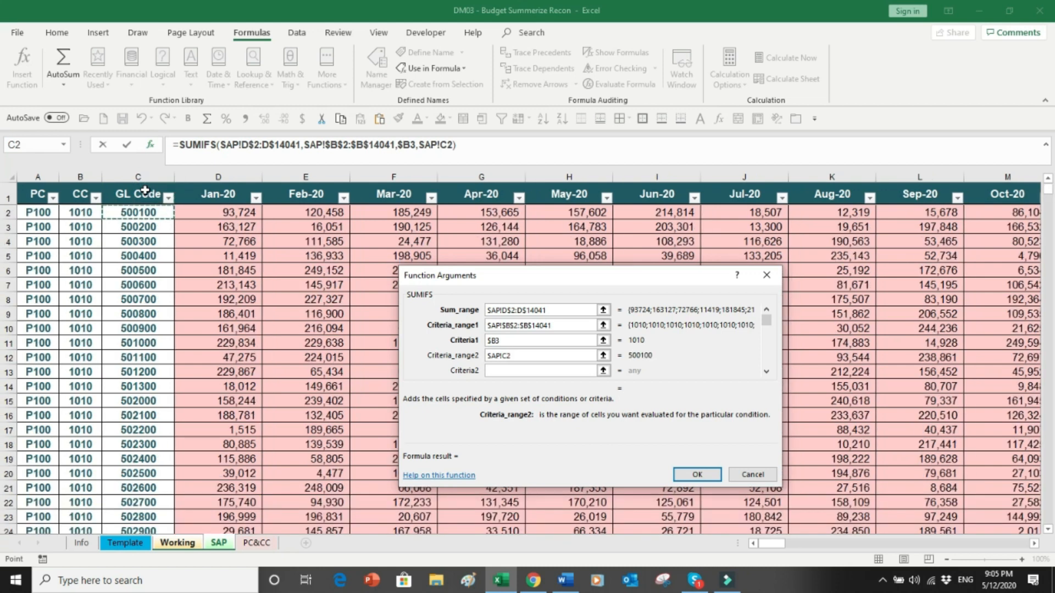
key("ctrl+shift+Down")
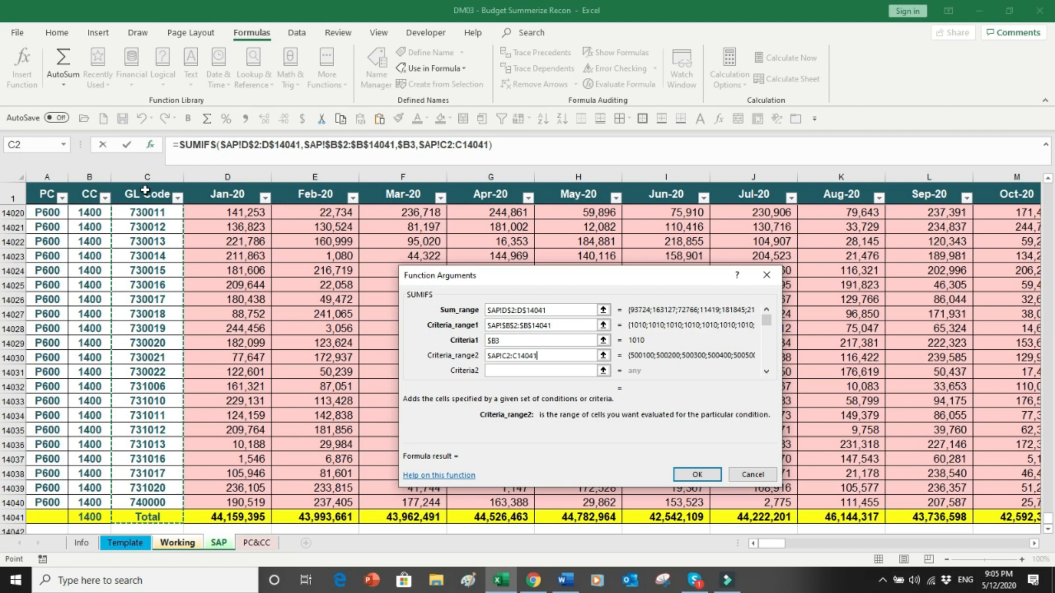
key("F4")
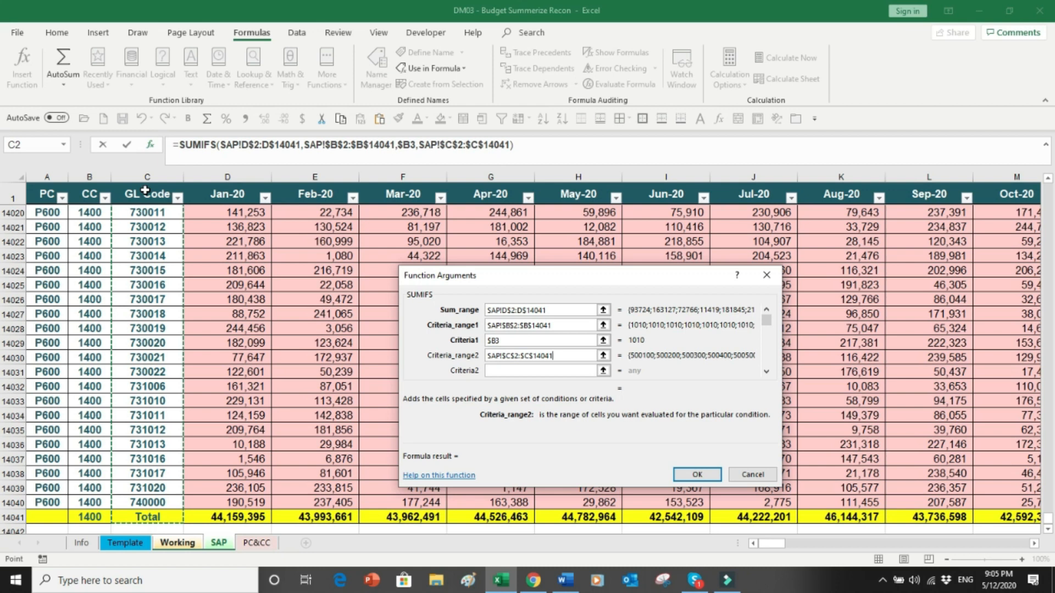
Step: Set the second criterion to cost center 1010's Total label in the Ty column as $C3 and complete the SUMIFS formula
left_click(489, 371)
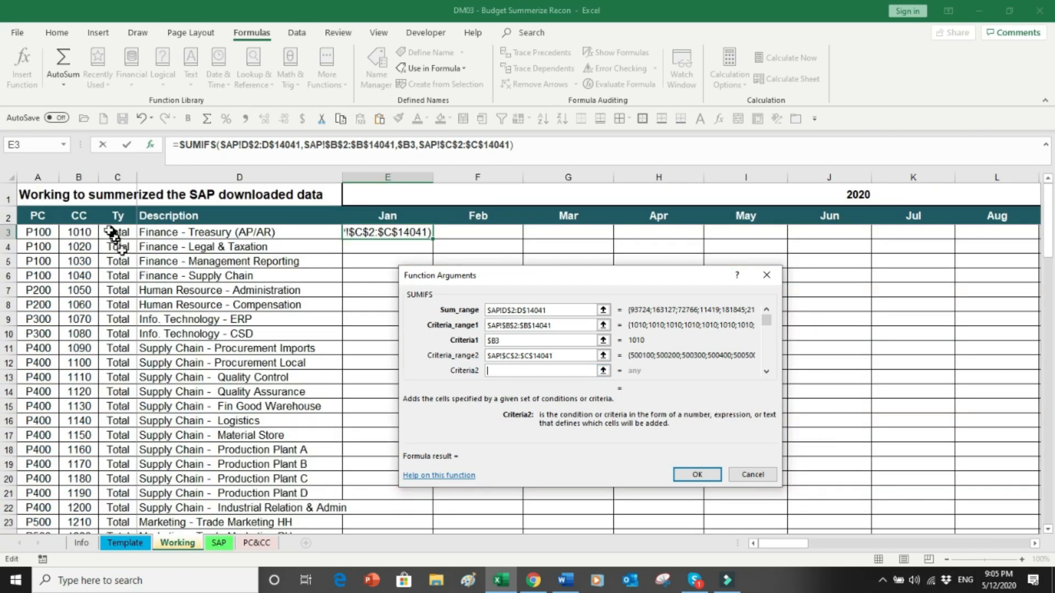
left_click(112, 230)
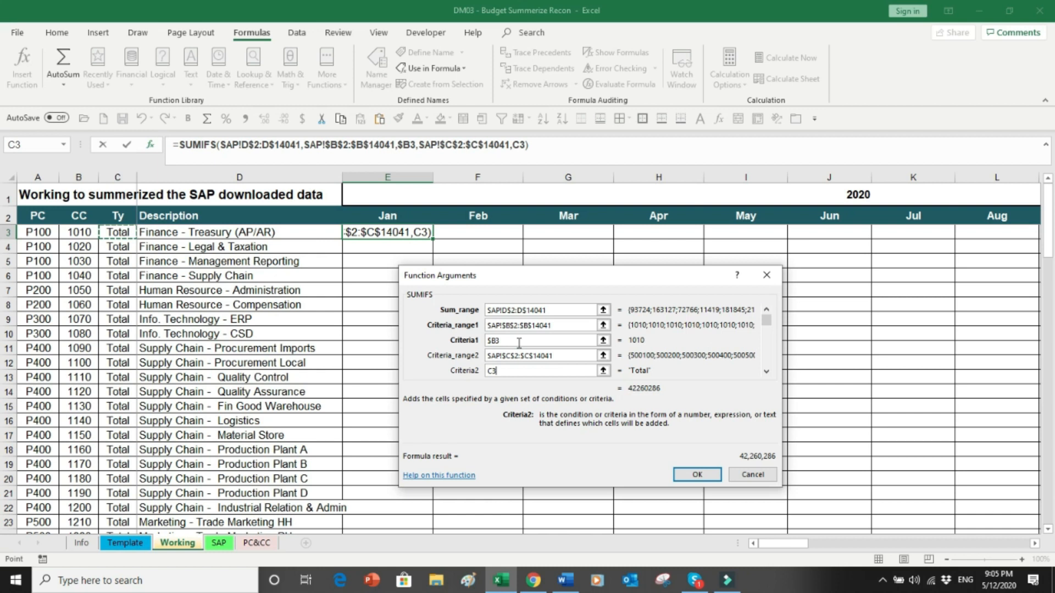
key("F4")
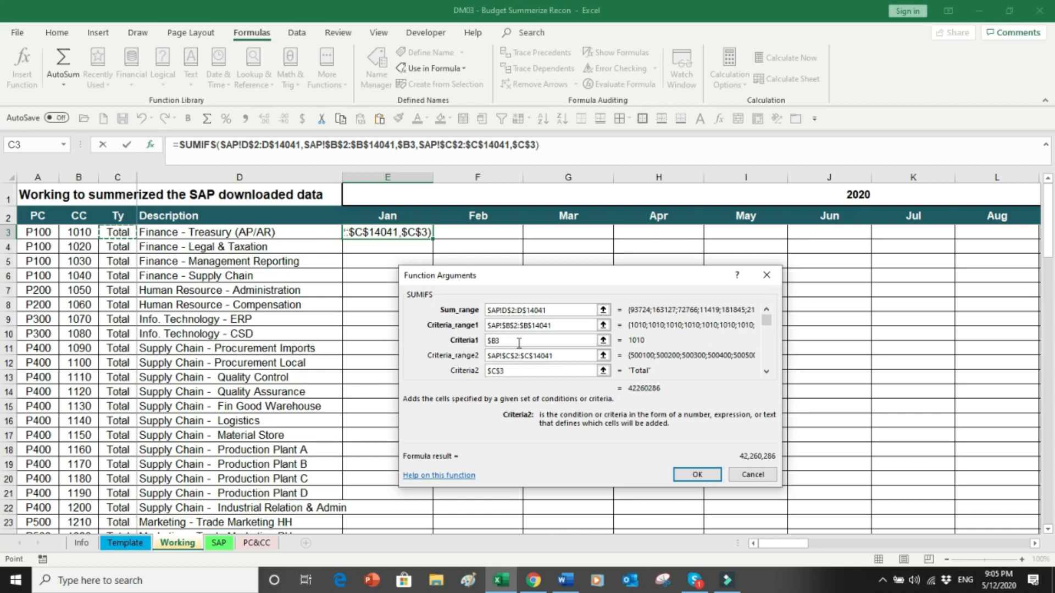
key("F4")
key("F4")
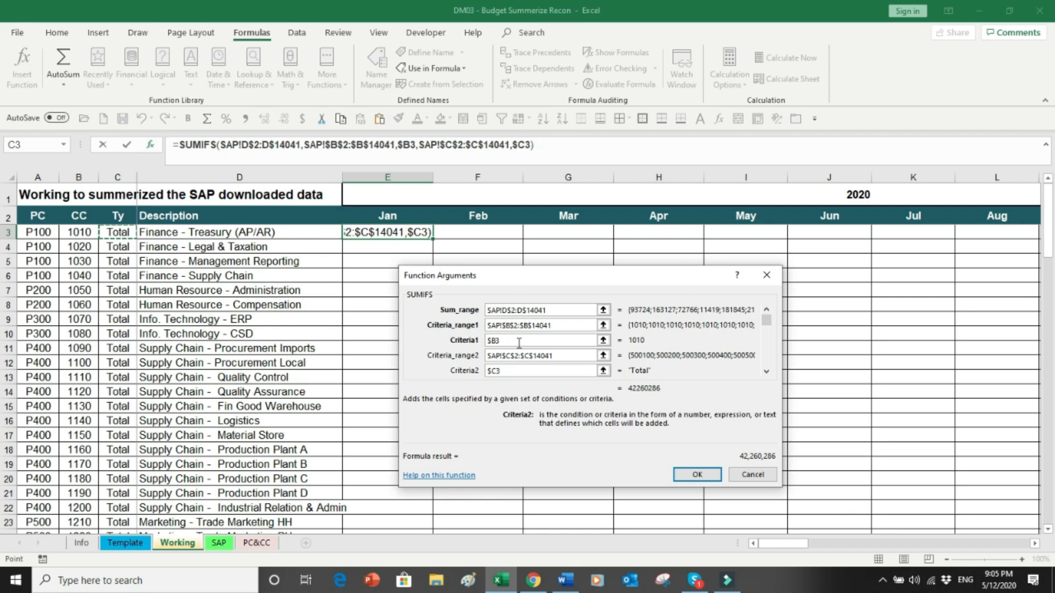
left_click(699, 474)
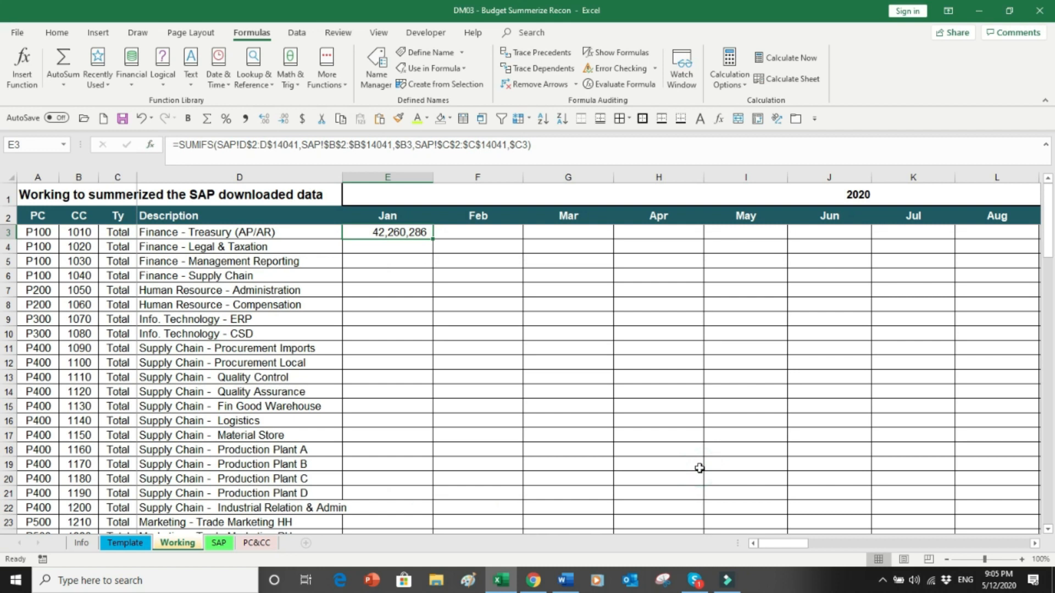
Step: Copy the Jan SUMIFS formula down to cost center 1400 and across all months through Dec 2023
double_click(433, 240)
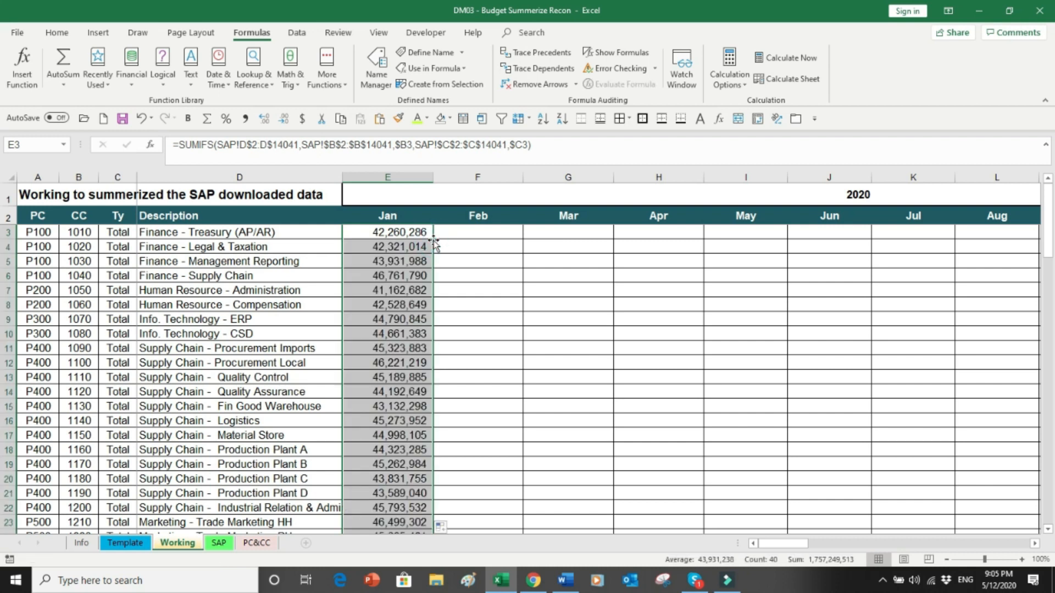
left_click_drag(1048, 203, 1049, 295)
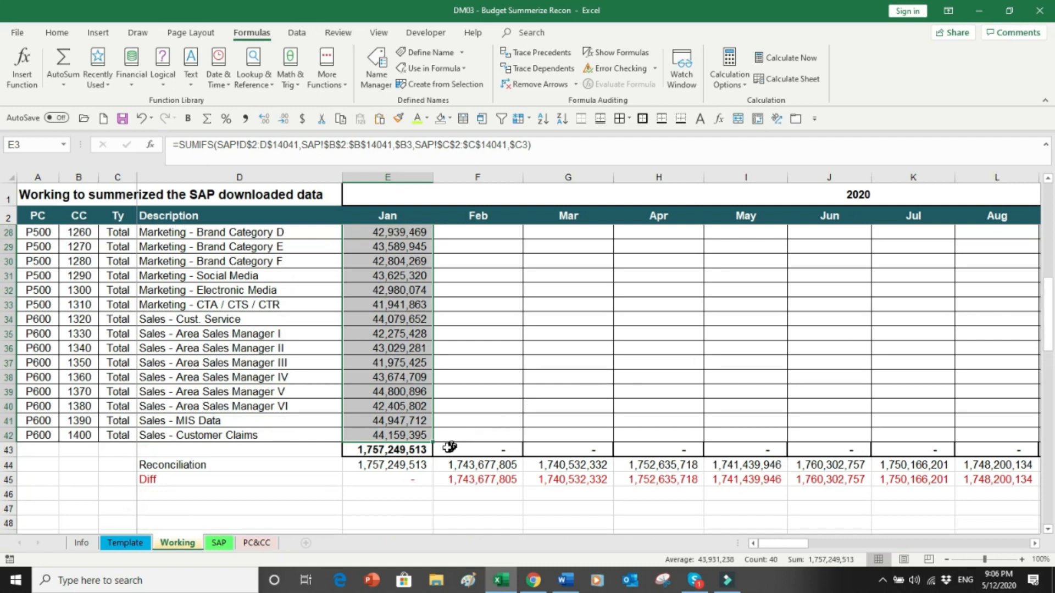
left_click_drag(433, 442, 904, 434)
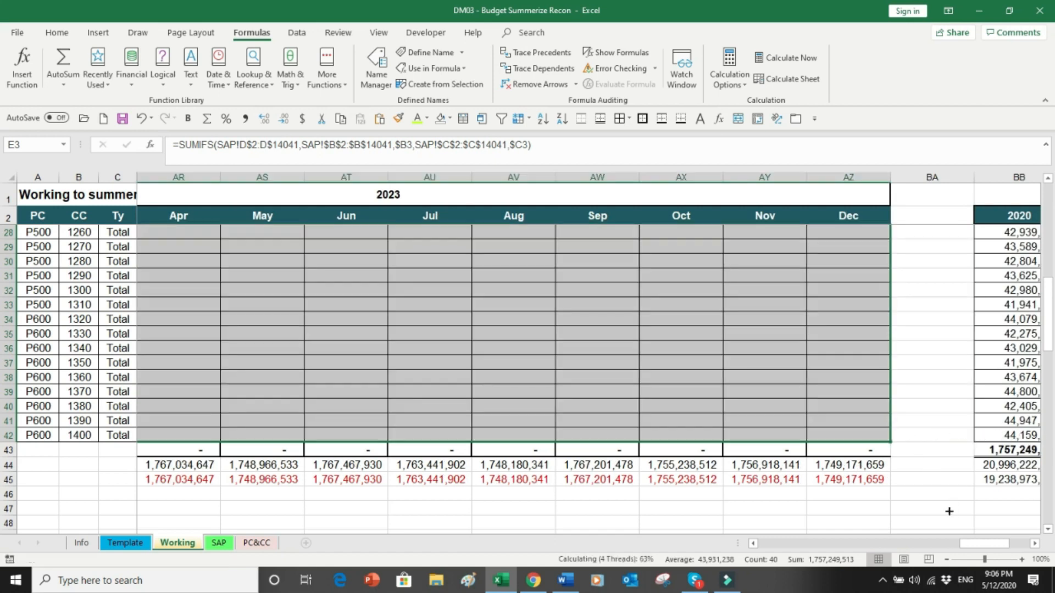
Step: Examine the filled Jan 2020 cost center amounts down to the column's total, Reconciliation and Diff rows
key("Return")
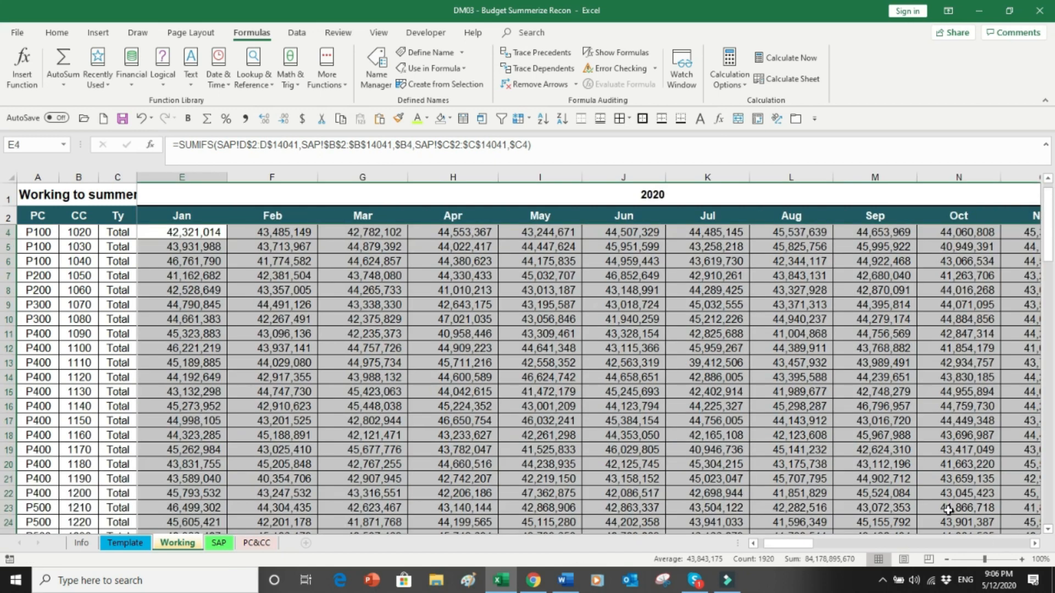
key("Left")
key("Left")
key("Right")
key("Right")
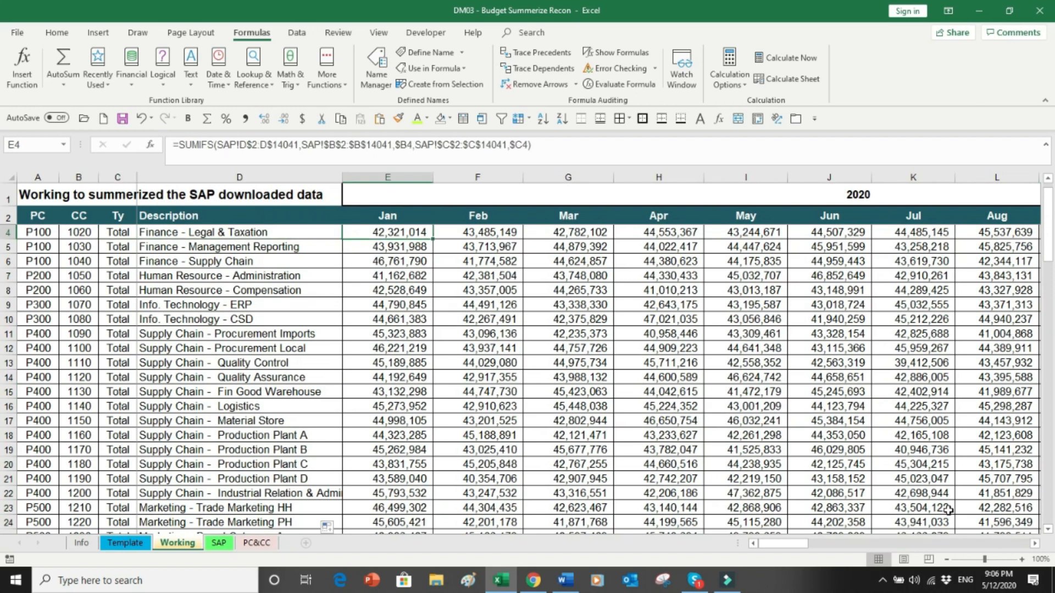
key("Down")
key("Down")
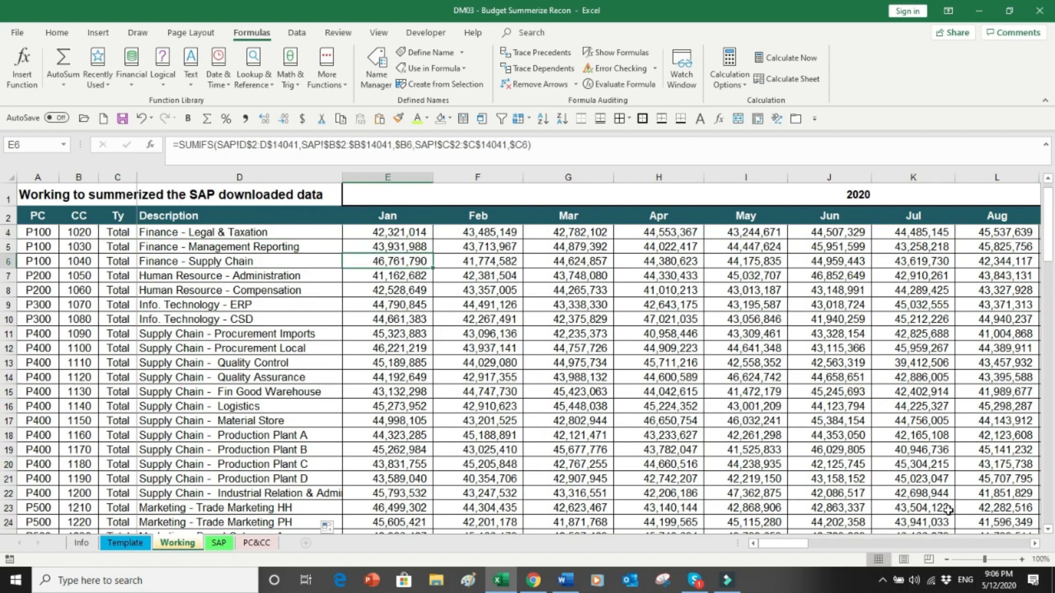
key("ctrl+Down")
key("Down")
key("Down")
key("Down")
key("Up")
key("Up")
key("Up")
key("Up")
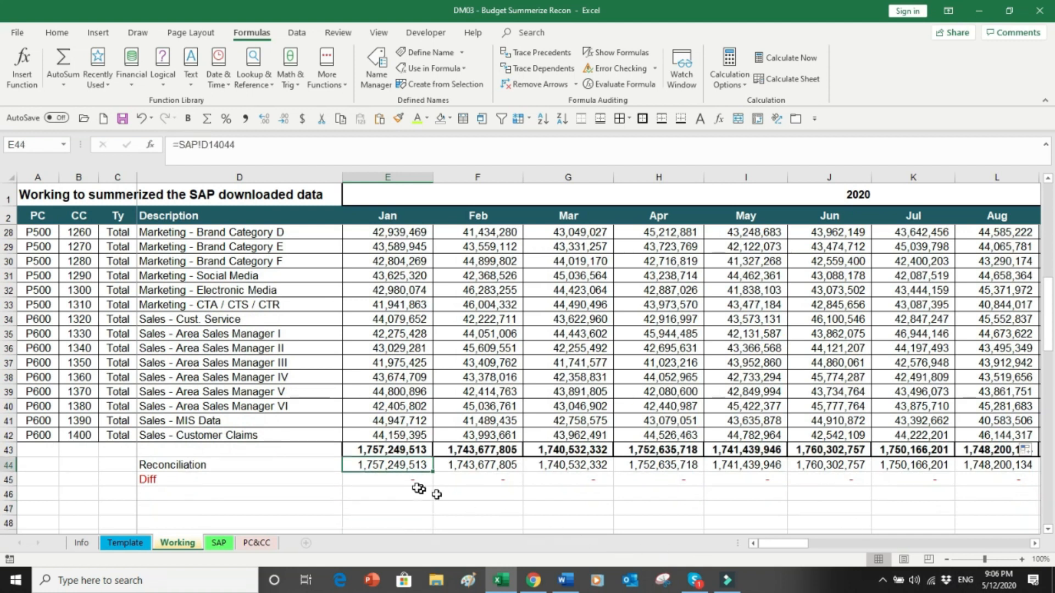
Step: Trace the Jan 2020 Reconciliation figure to its source in the SAP sheet's Total row and return to the Working sheet
double_click(394, 466)
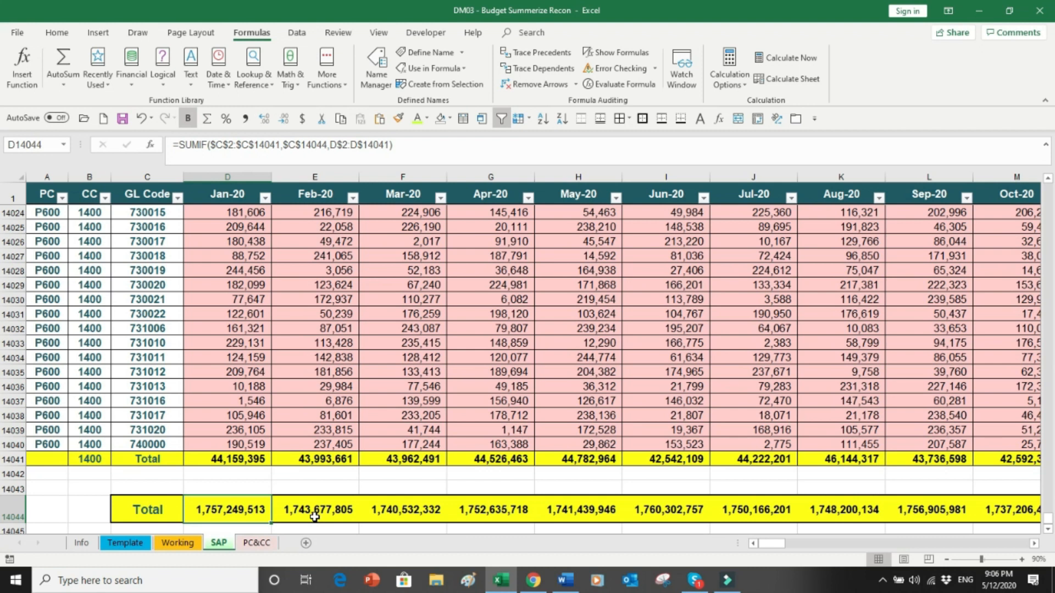
left_click(187, 543)
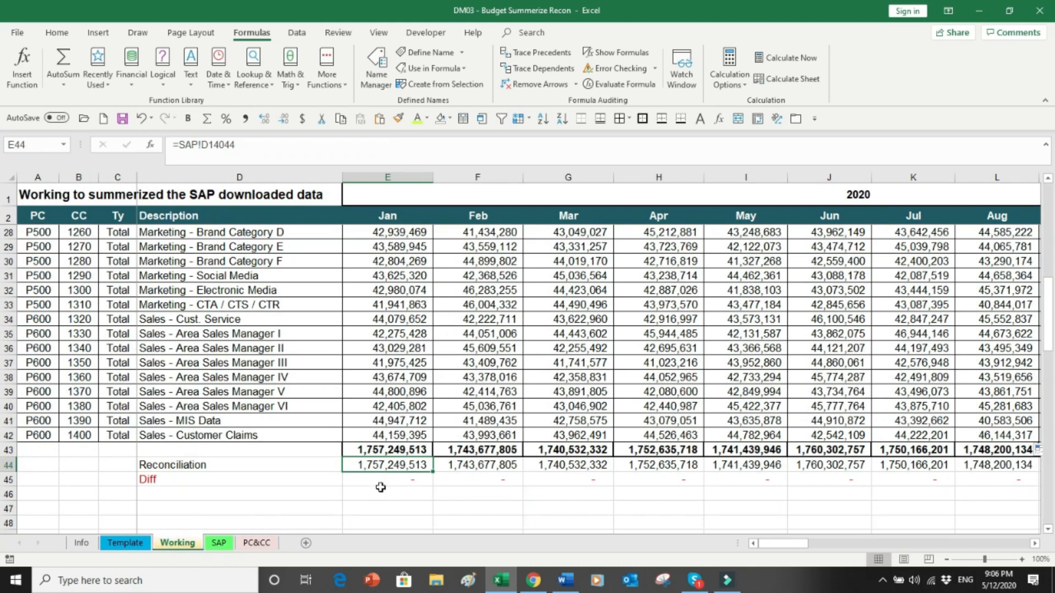
key("Right")
key("Right")
key("Right")
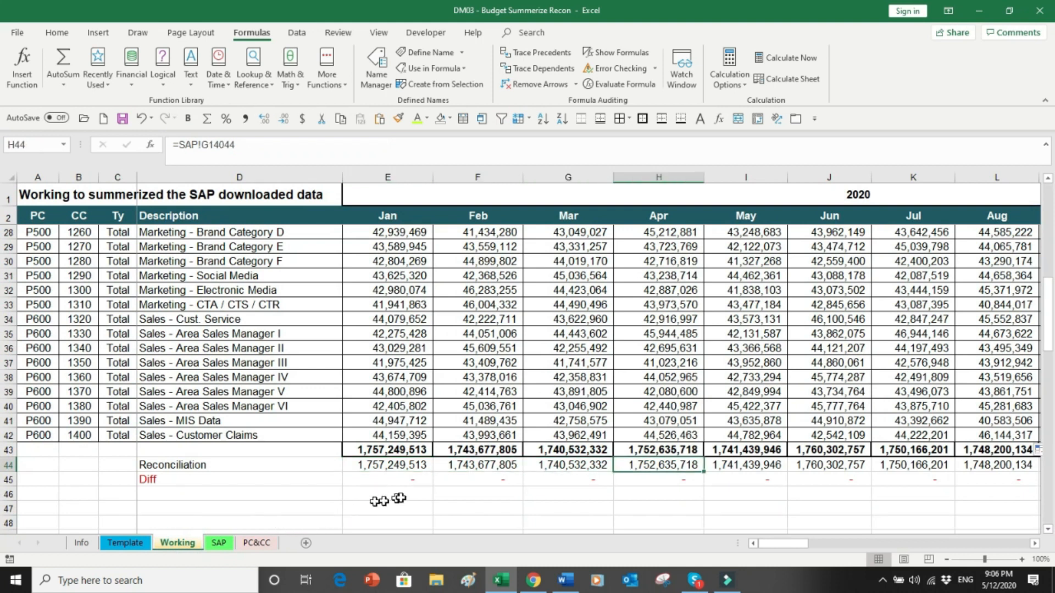
Step: Check the Diff row month by month from Jan 2020 through the end of 2023
left_click(402, 479)
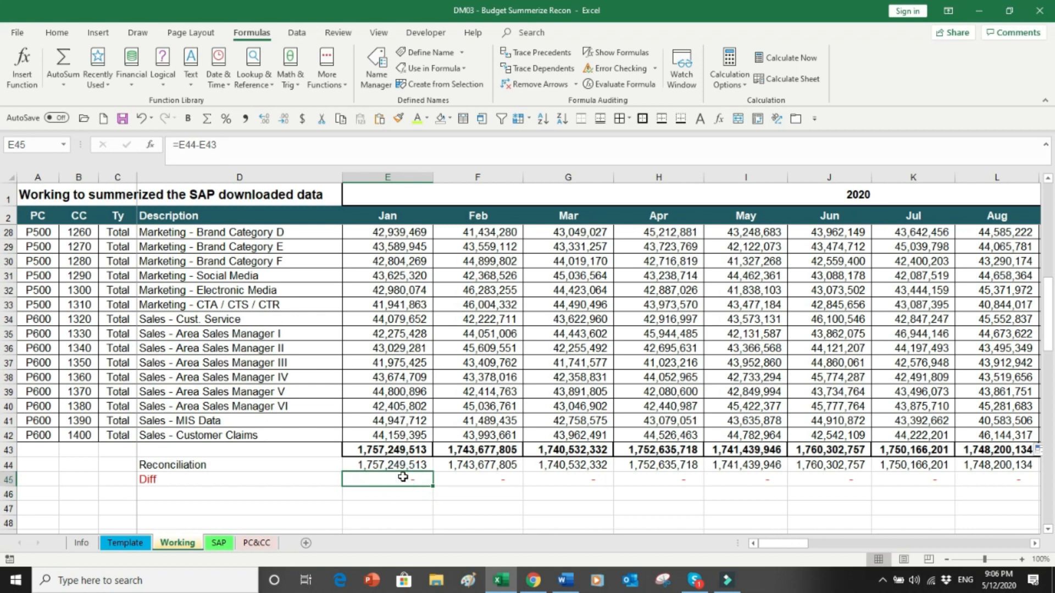
key("Right")
key("Right")
key("Right")
key("Right")
key("Right")
key("Right")
key("Right")
key("Right")
key("Right")
key("Right")
key("Right")
key("Right")
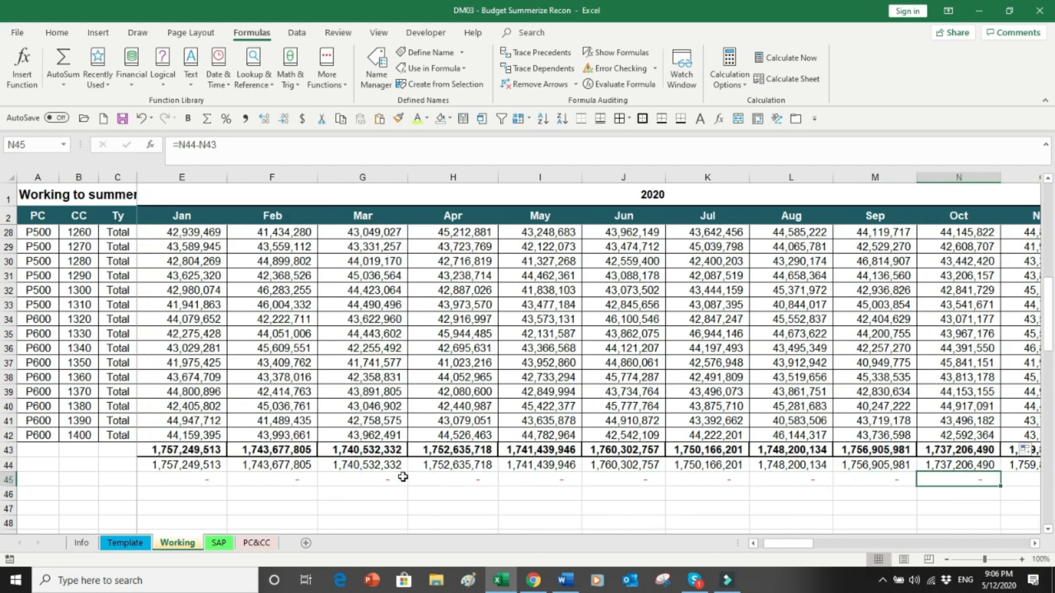
key("Right")
key("Right")
key("Right")
key("Right")
key("Right")
key("Right")
key("Right")
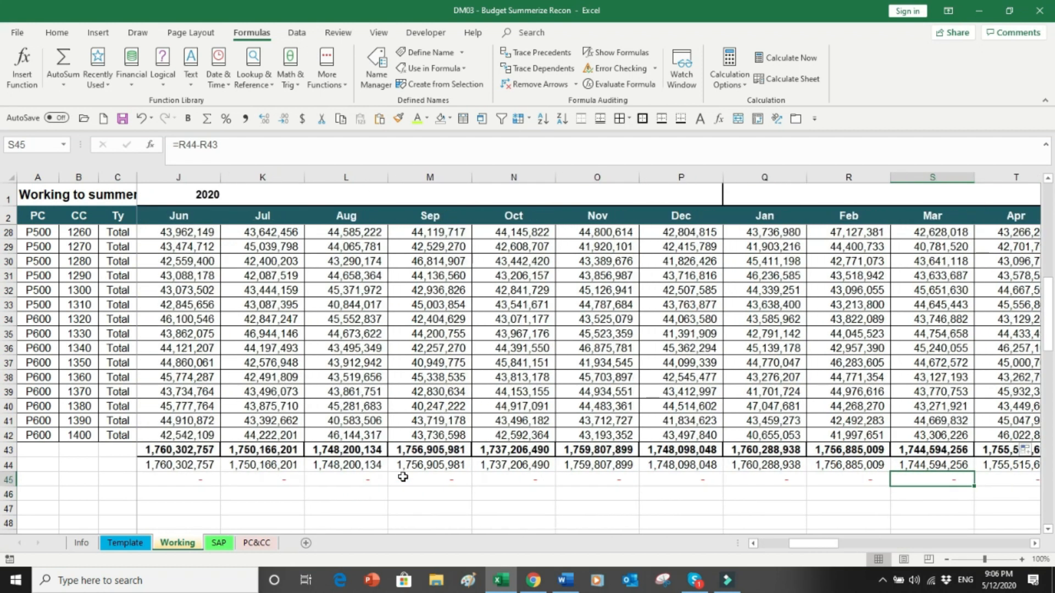
key("Right")
key("Right")
key("Right")
key("Right")
key("Right")
key("Right")
key("Right")
key("Right")
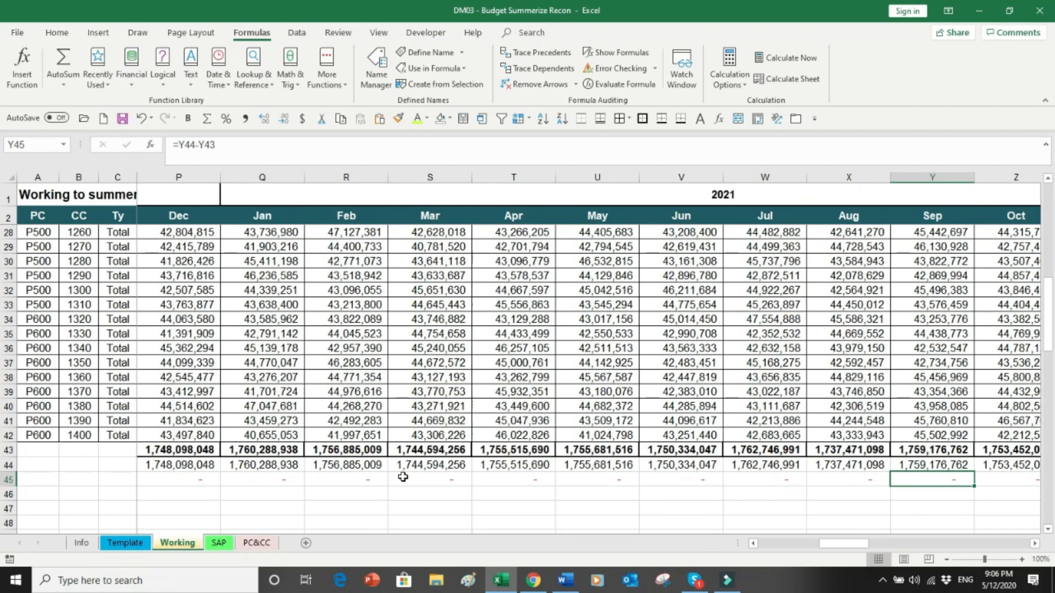
key("Right")
key("Right")
key("Right")
key("Right")
key("Right")
key("Right")
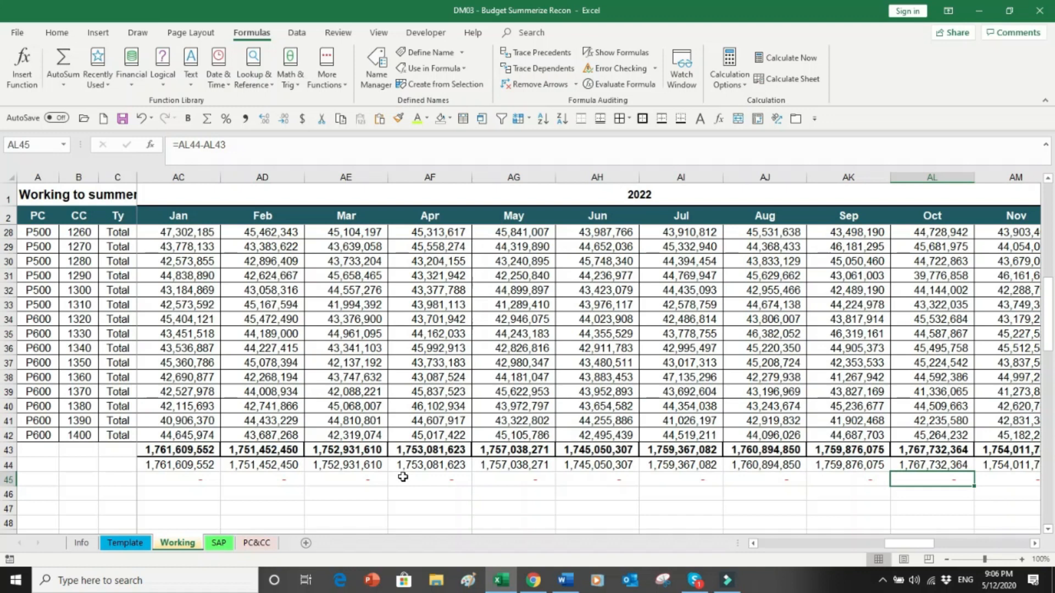
key("Right")
key("Right")
key("Right")
key("Right")
key("Right")
key("Right")
key("Right")
key("Right")
key("Right")
key("Right")
key("Right")
key("Right")
key("Right")
key("Right")
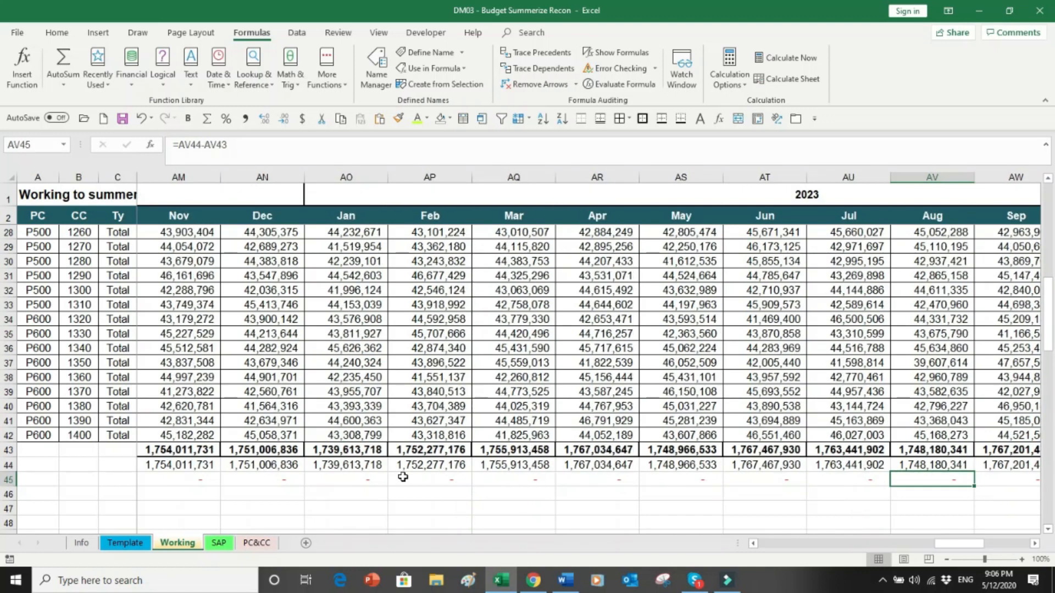
key("Left")
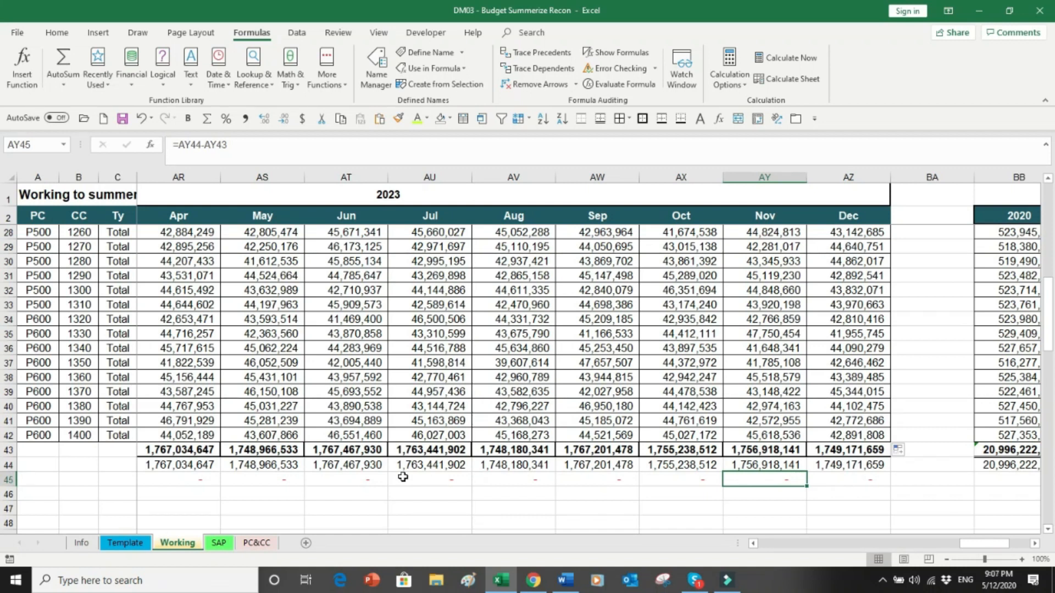
Step: Review cost center 1010's monthly SUMIFS results from Jan 2020 to Aug 2021 and return to the row's start
key("ctrl+Home")
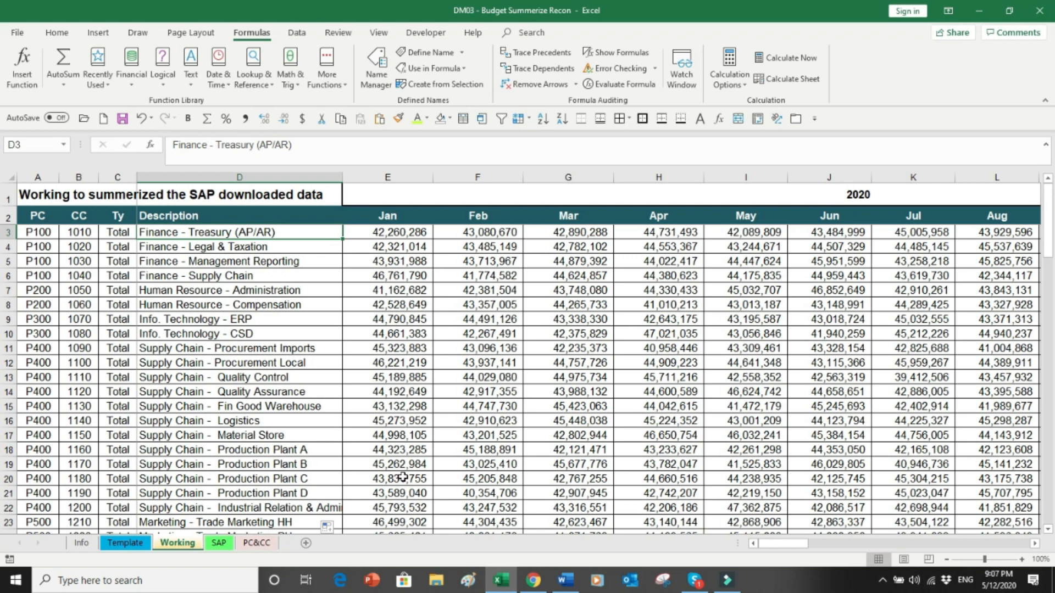
key("Right")
key("Right")
key("Right")
key("Right")
key("Right")
key("Right")
key("Right")
key("Right")
key("Right")
key("Right")
key("Right")
key("Right")
key("Right")
key("Right")
key("Right")
key("Right")
key("Right")
key("Right")
key("Right")
key("Right")
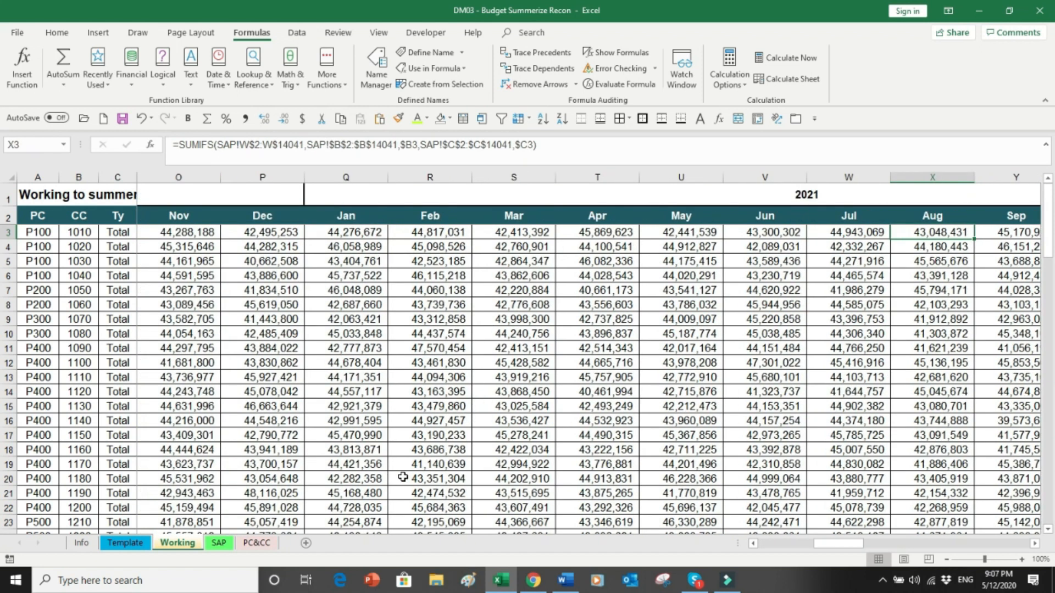
key("Left")
key("Left")
key("Left")
key("Left")
key("Left")
key("Left")
key("Left")
key("Left")
key("Left")
key("Left")
key("Left")
key("Left")
key("Left")
key("Left")
key("Left")
key("Left")
key("Left")
key("Left")
key("Left")
key("Left")
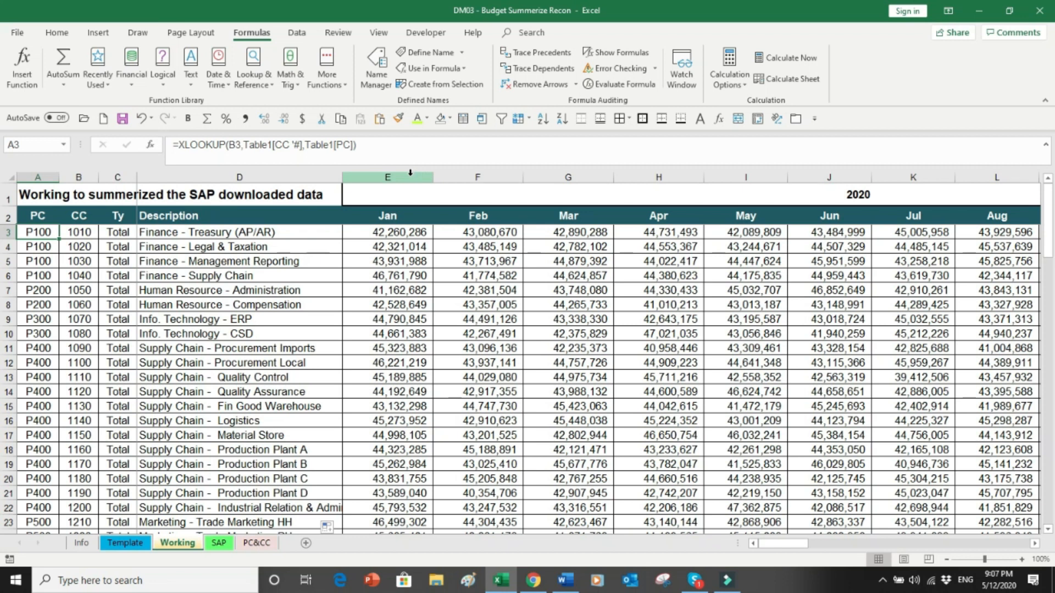
Step: Highlight the 2020 month columns and go to the yearly summary columns for 2020 to 2023
left_click(410, 173)
left_click_drag(411, 175, 335, 262)
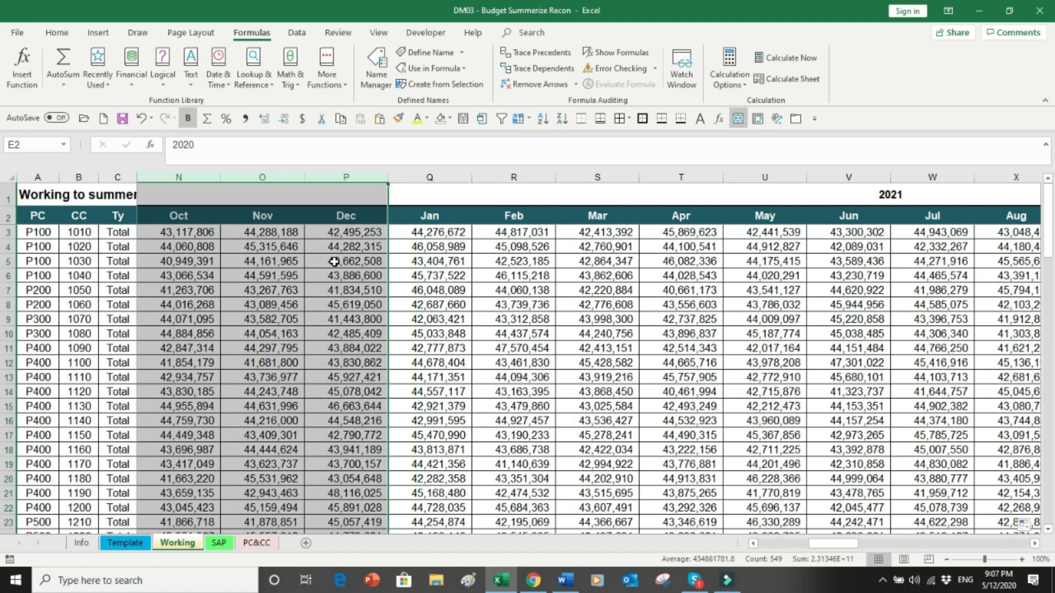
key("Right")
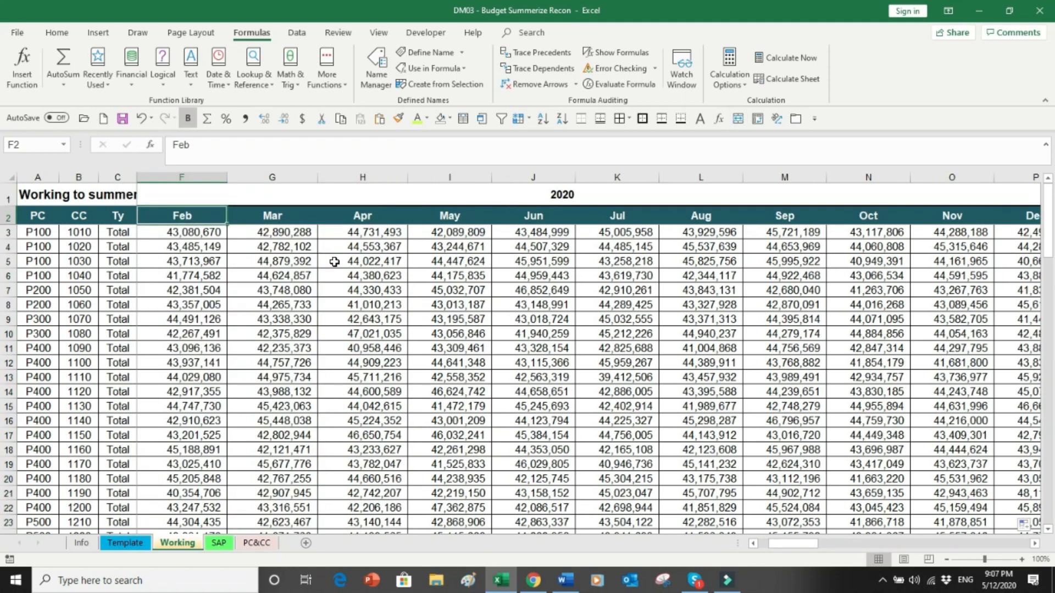
key("ctrl+Right")
key("Right")
key("Right")
key("Right")
key("Right")
key("Right")
key("Right")
key("Right")
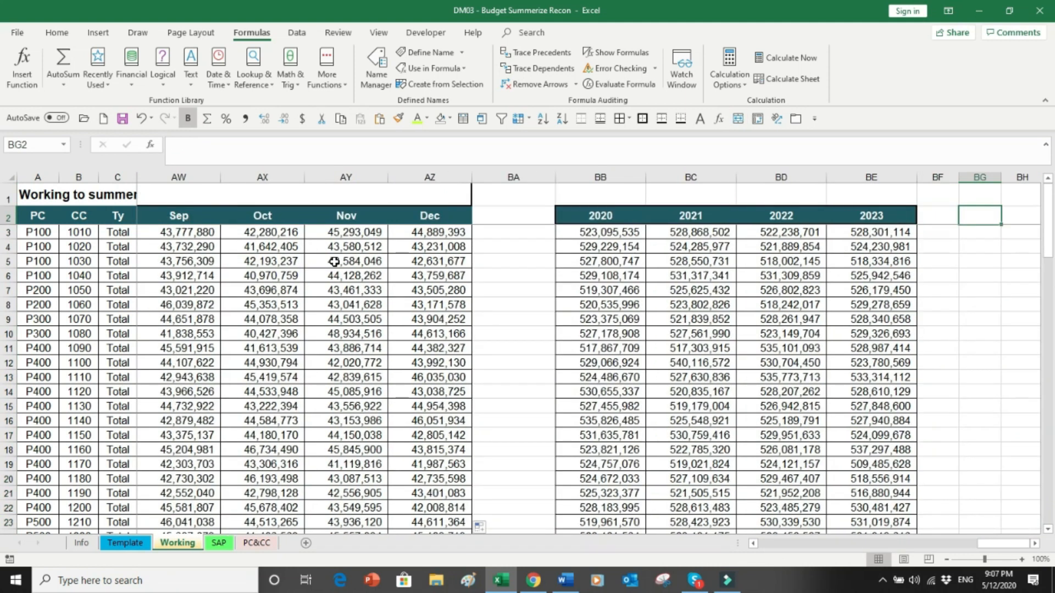
key("Right")
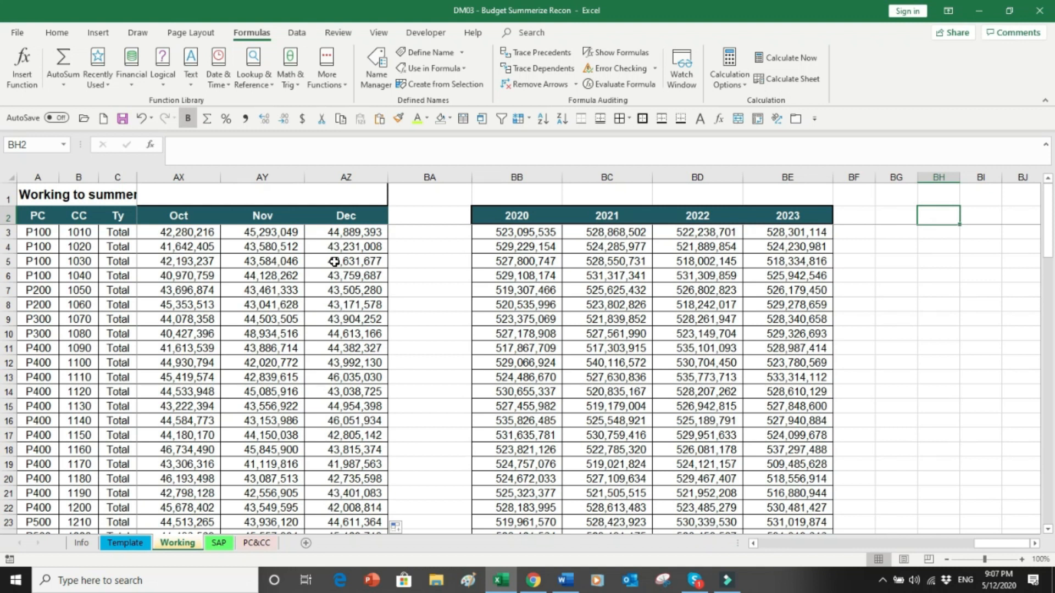
Step: Inspect the SUM formulas behind cost center 1010's yearly totals for 2020 through 2023
left_click(529, 235)
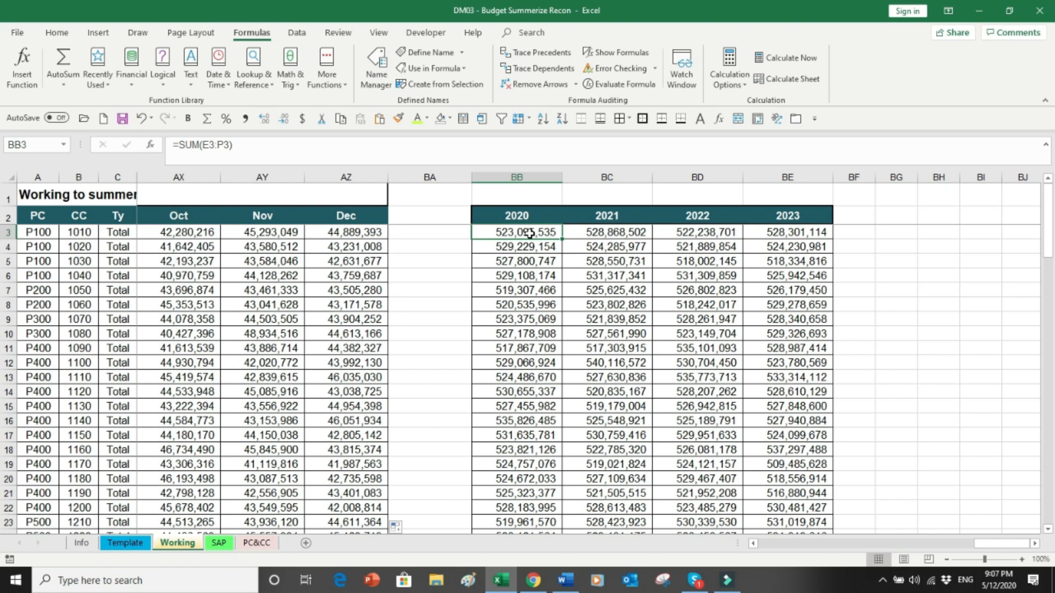
key("Right")
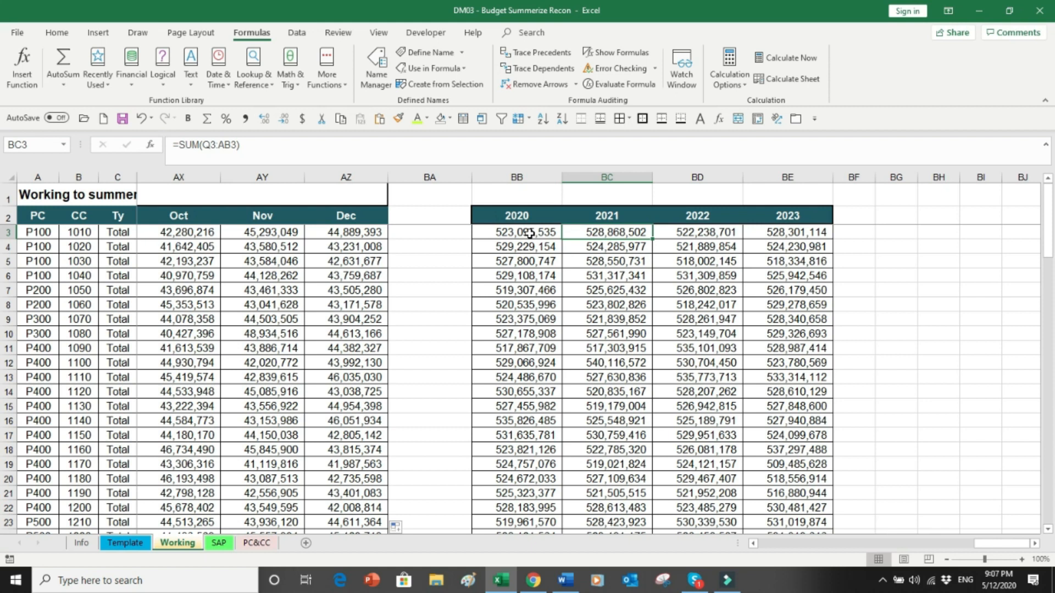
key("Right")
key("Right")
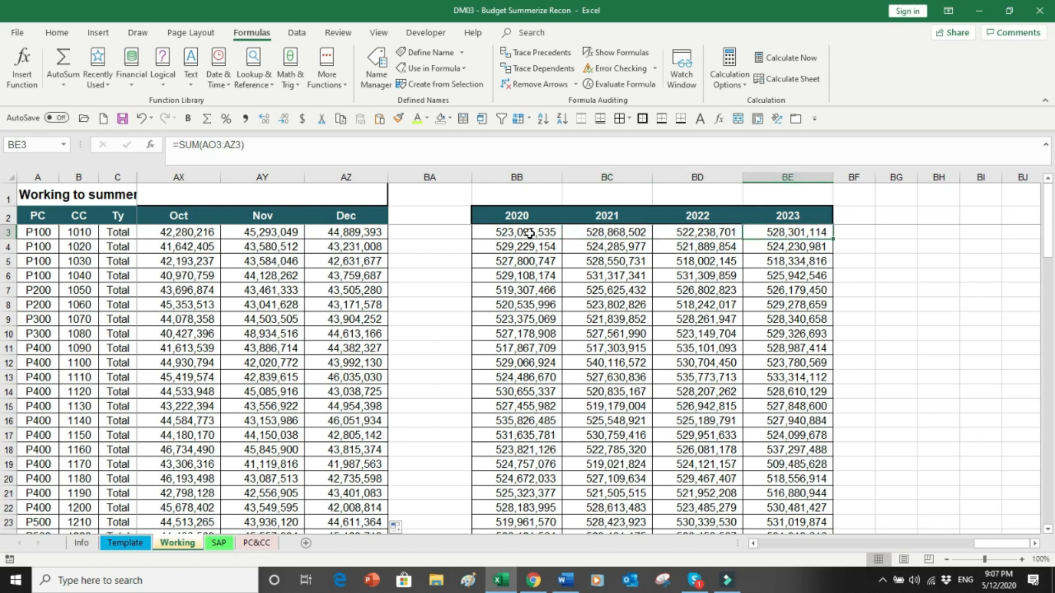
key("Left")
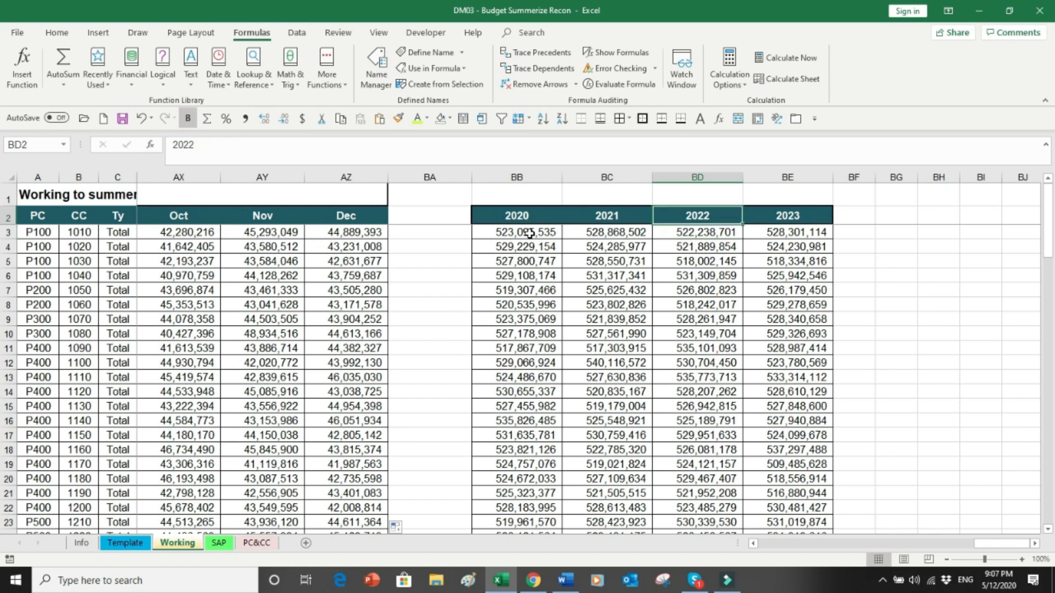
left_click(529, 233)
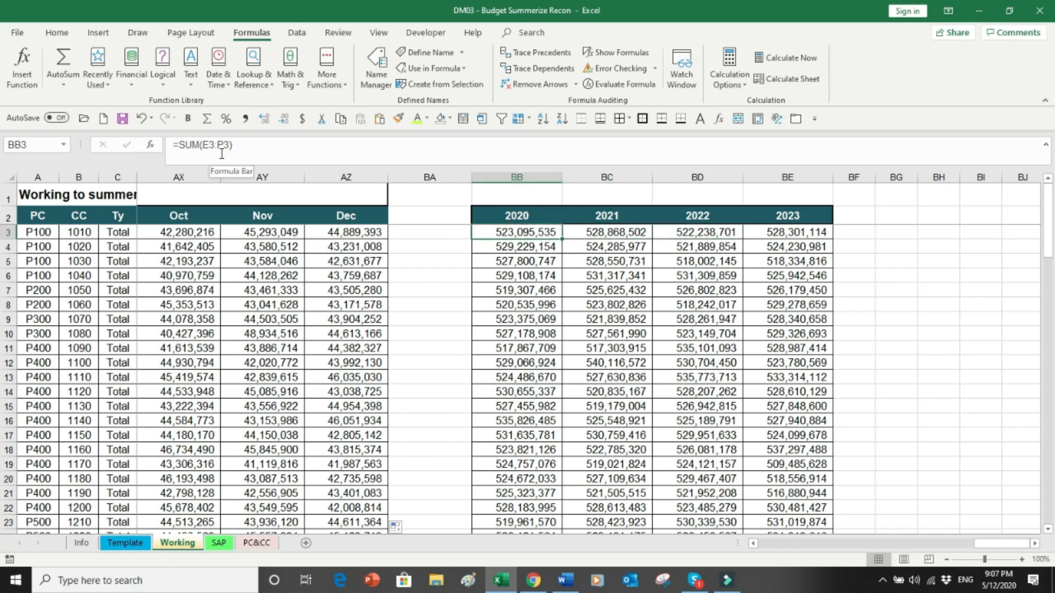
Step: Select cost center 1010's Jan to Dec 2020 amounts to check their sum against the 2020 yearly total
key("Left")
key("Left")
key("Right")
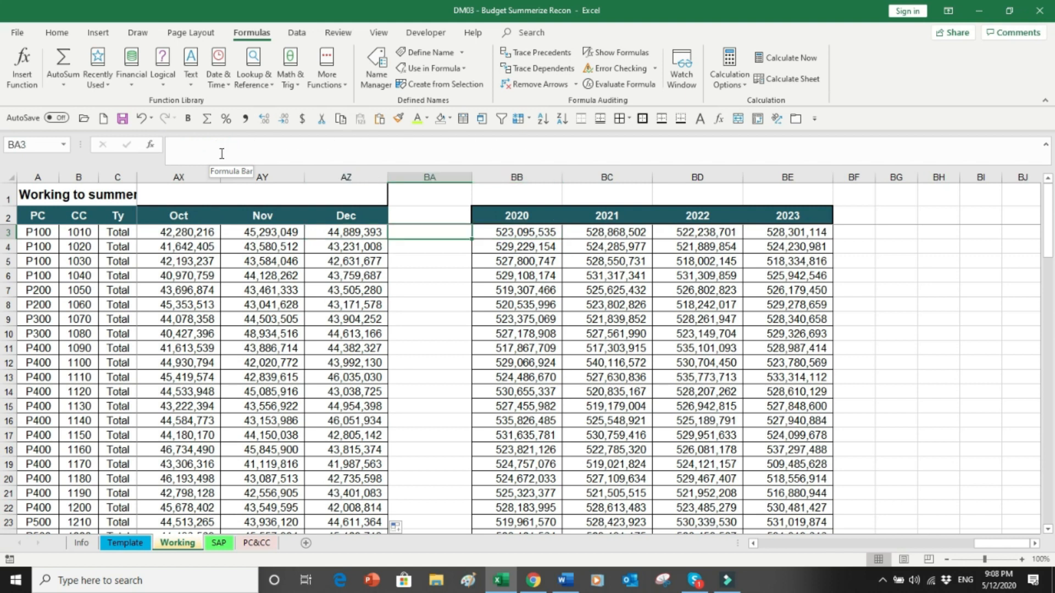
key("Left")
key("Left")
key("Left")
key("Left")
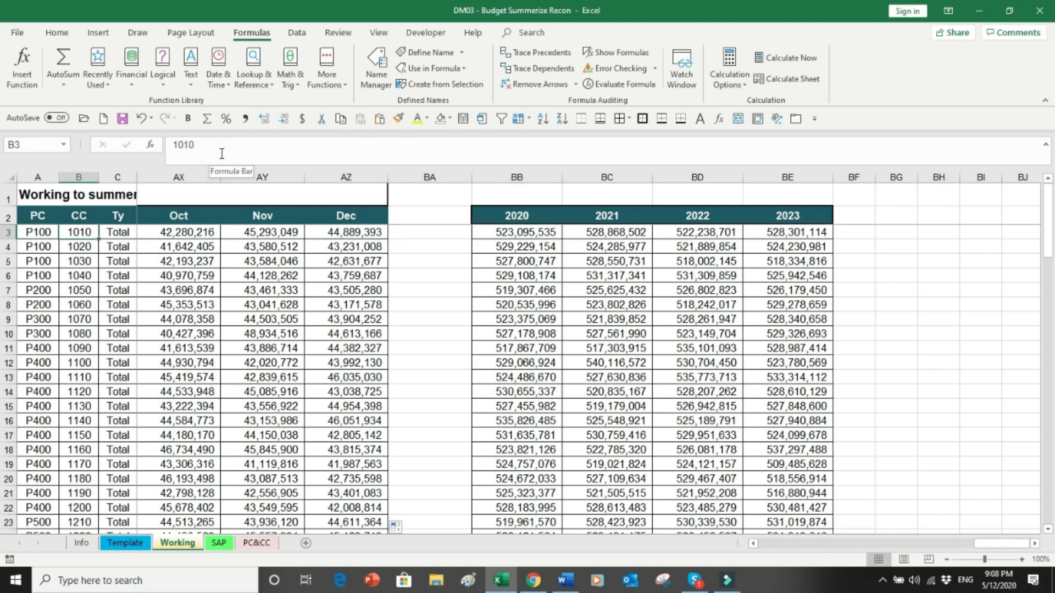
key("Right")
key("Right")
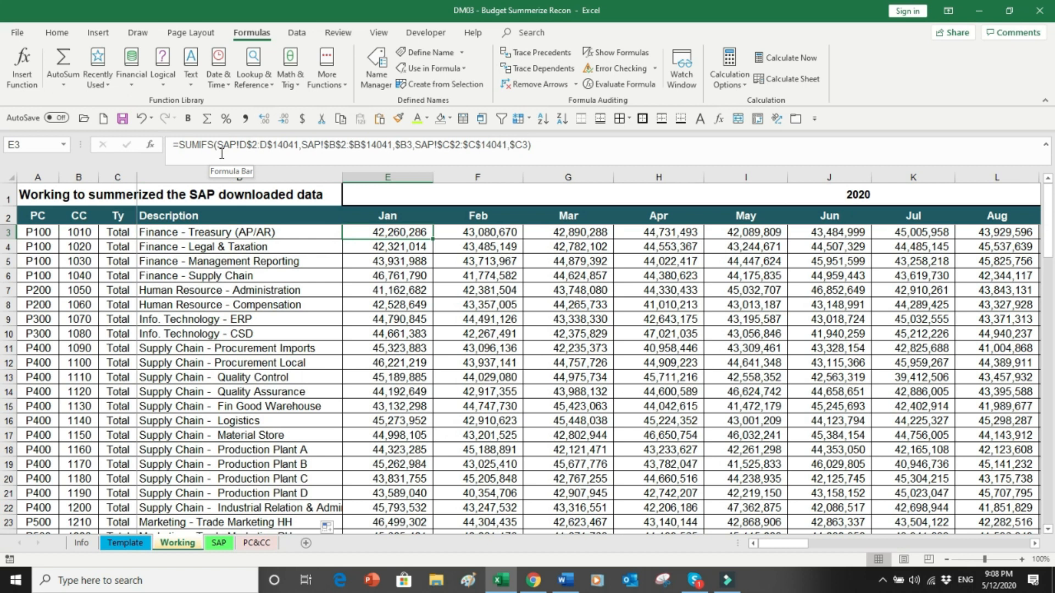
key("shift+Right")
key("shift+Right")
key("shift+Right")
key("shift+Right")
key("shift+Right")
key("shift+Right")
key("shift+Right")
key("shift+Right")
key("shift+Right")
key("shift+Right")
key("shift+Right")
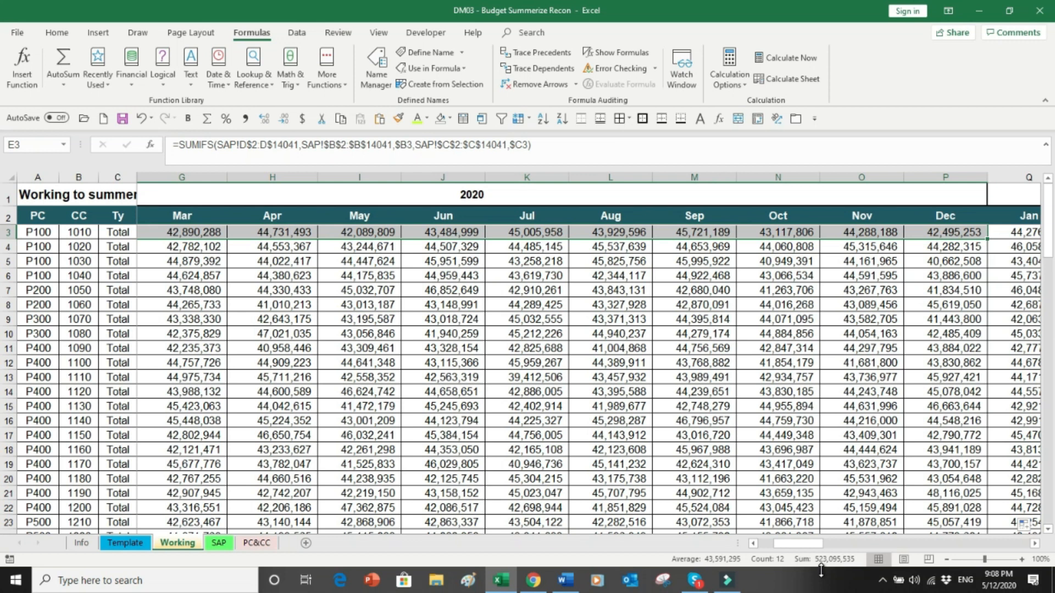
Step: Return to the yearly summary and compare cost center 1010's totals across 2020 to 2023
key("Right")
key("Right")
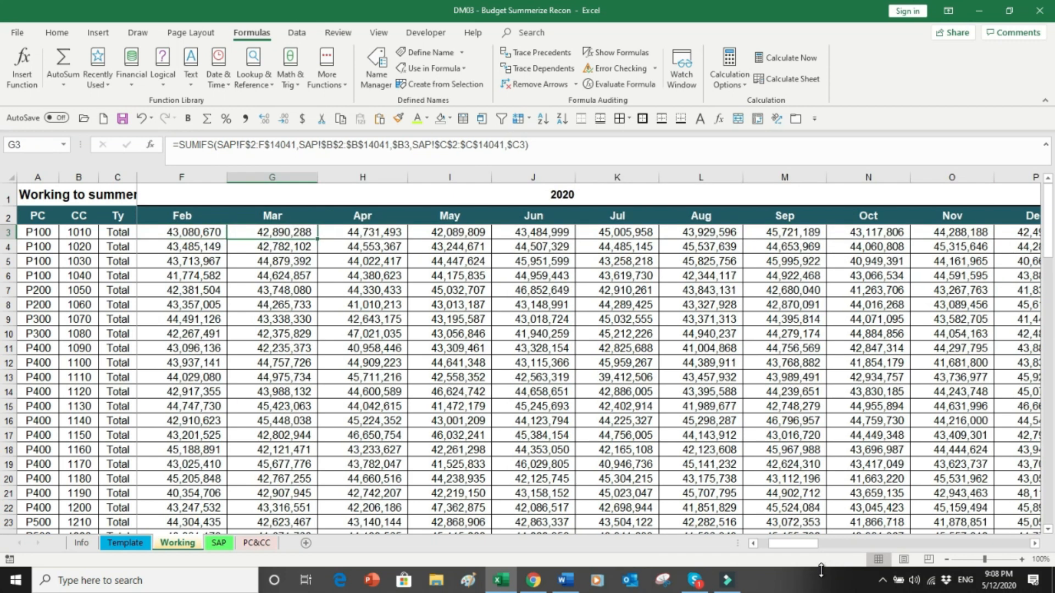
key("ctrl+Right")
key("ctrl+Right")
key("Right")
key("Left")
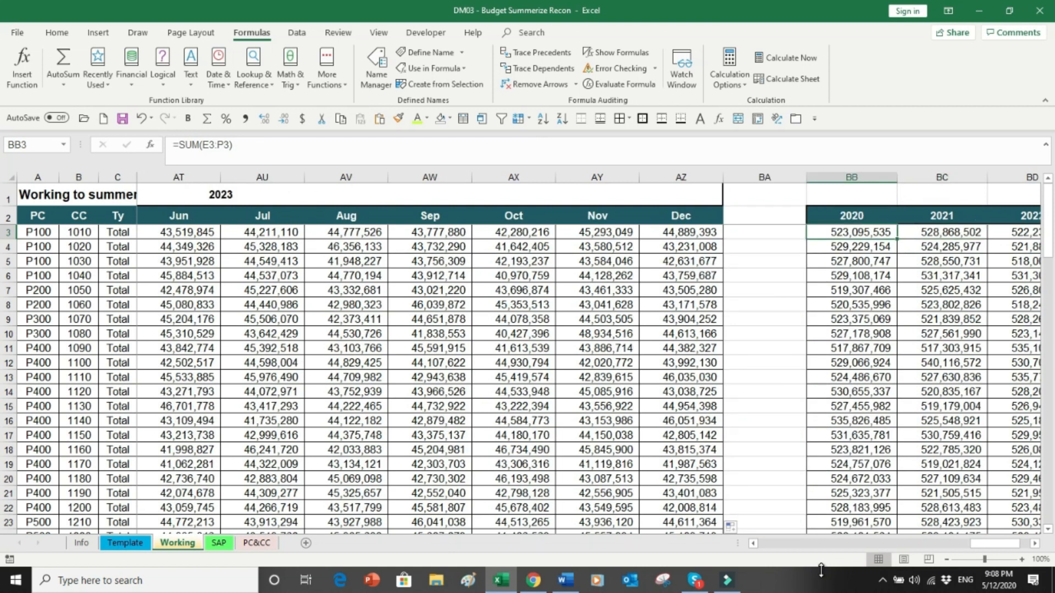
key("Right")
key("Right")
key("Right")
key("Right")
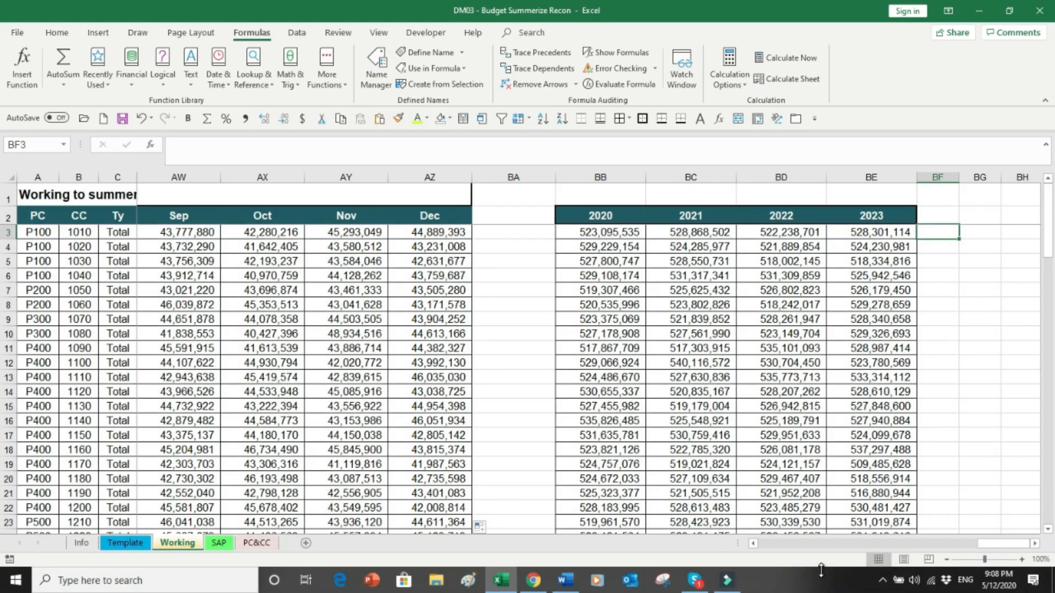
Step: Go down the yearly summary to the total, reconciliation and difference rows below cost center 1400 and examine the 2020 reconciliation formula
key("Down")
key("Down")
key("Down")
key("Down")
key("Down")
key("Down")
key("Down")
key("Down")
key("Down")
key("Down")
key("Down")
key("Down")
key("Down")
key("Down")
key("Down")
key("Down")
key("Down")
key("Down")
key("Down")
key("Down")
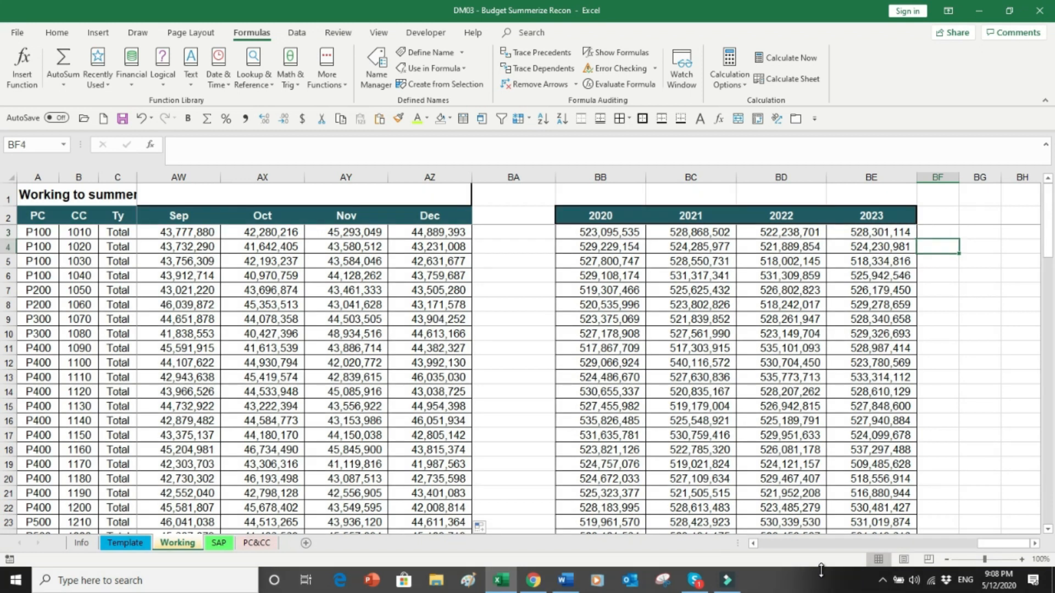
key("Down")
key("Down")
key("Down")
key("Down")
key("Down")
key("Down")
key("Down")
key("Down")
key("Down")
key("Up")
key("Up")
key("Up")
key("Up")
key("Up")
key("Up")
key("Up")
key("Up")
key("Left")
key("Left")
key("Left")
key("Left")
key("Up")
key("Up")
key("Up")
key("Up")
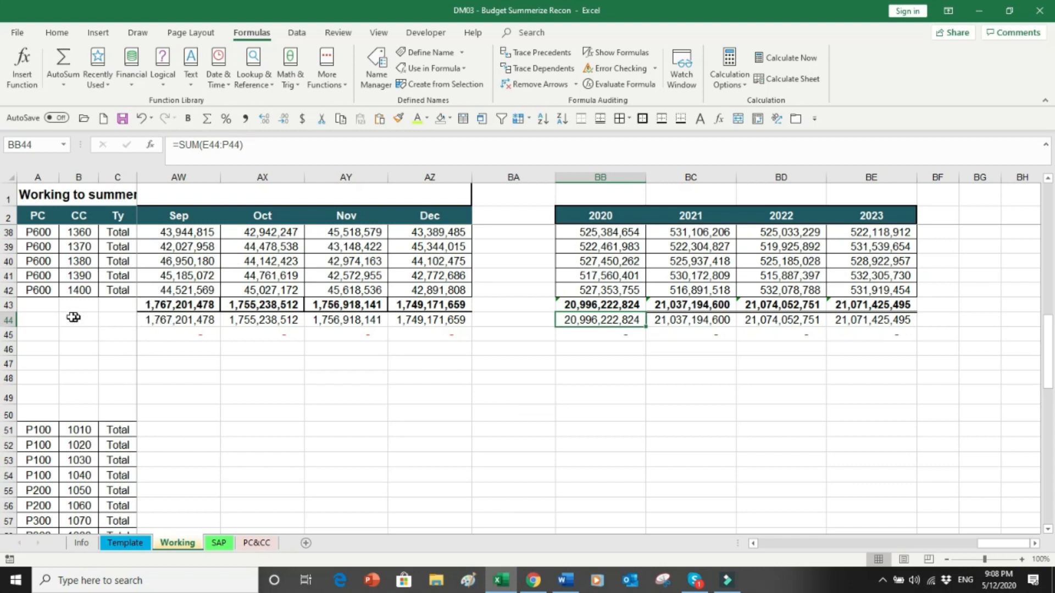
Step: Select the Reconciliation row and check it against the monthly Total row on the SAP sheet, returning to the Working sheet
left_click(7, 319)
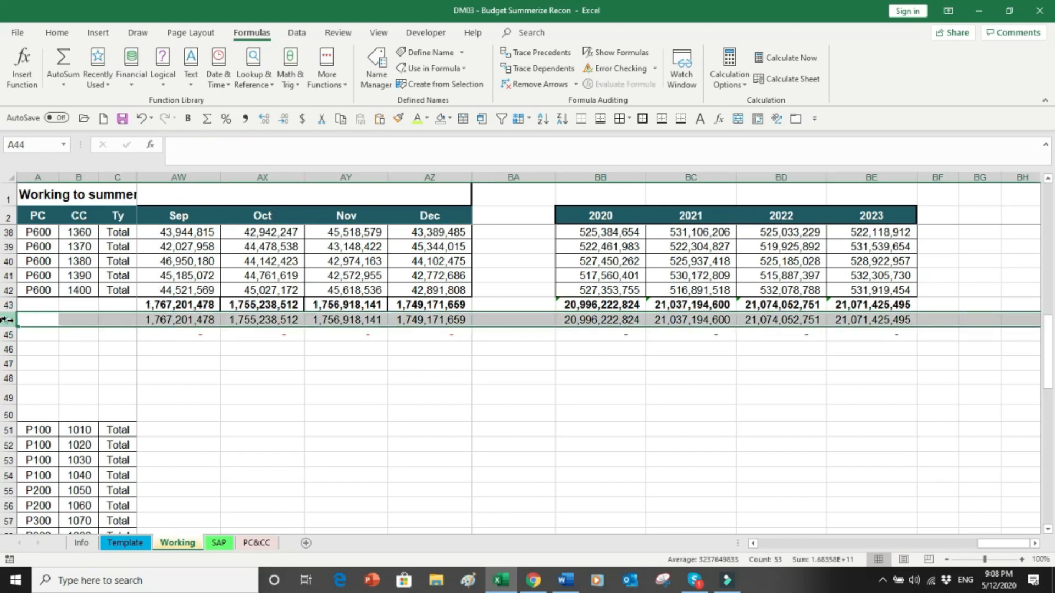
left_click(216, 544)
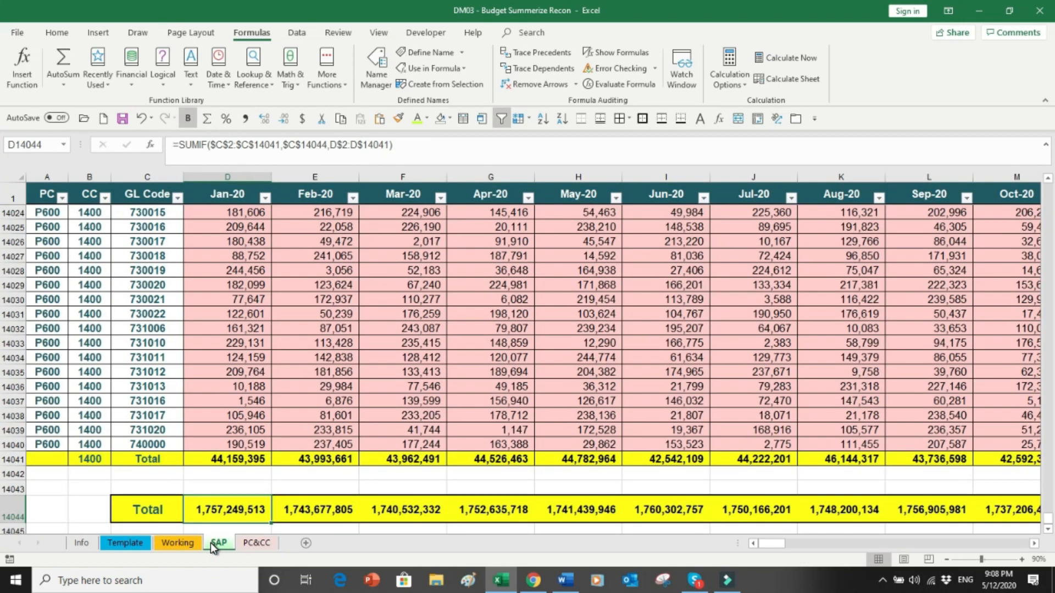
left_click(177, 543)
left_click(566, 379)
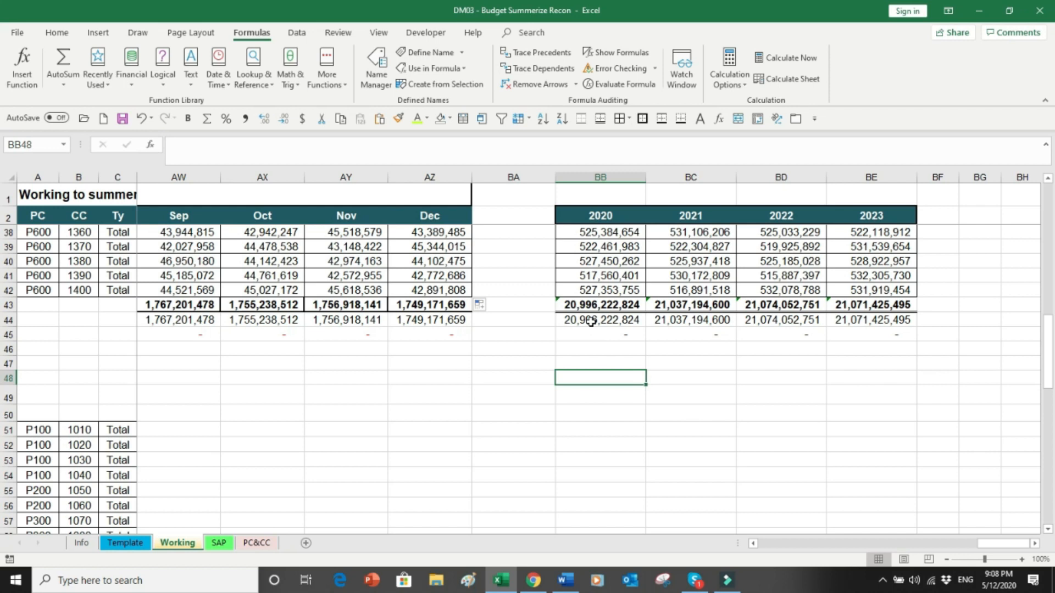
Step: Check the Diff row for the yearly totals 2020 to 2023 and follow it back across the months to its label
left_click(590, 322)
left_click(605, 339)
left_click_drag(604, 339, 905, 344)
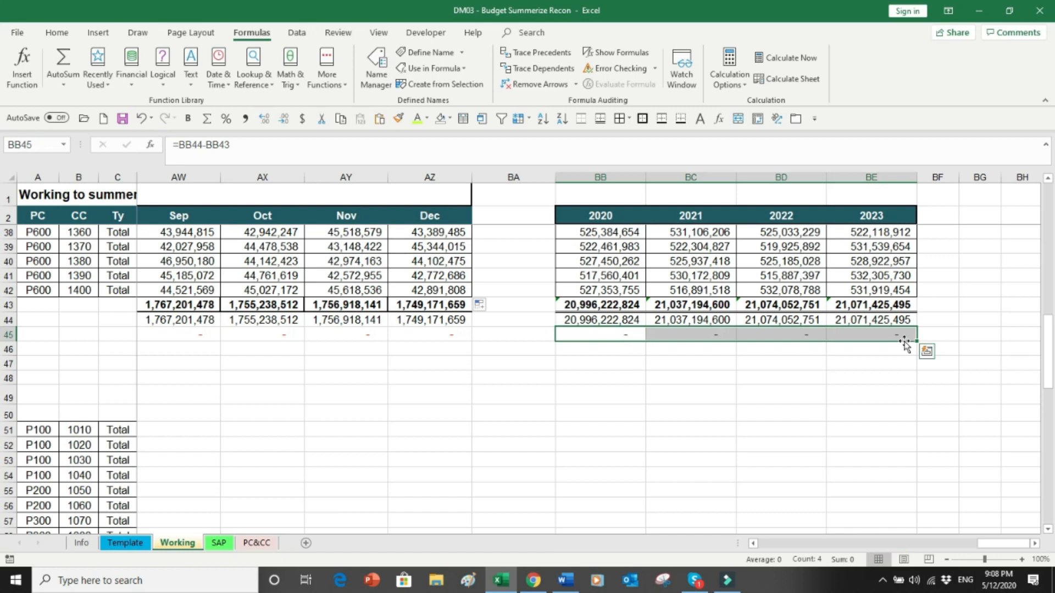
key("Left")
key("Left")
key("Left")
key("Left")
key("Left")
key("Left")
key("Left")
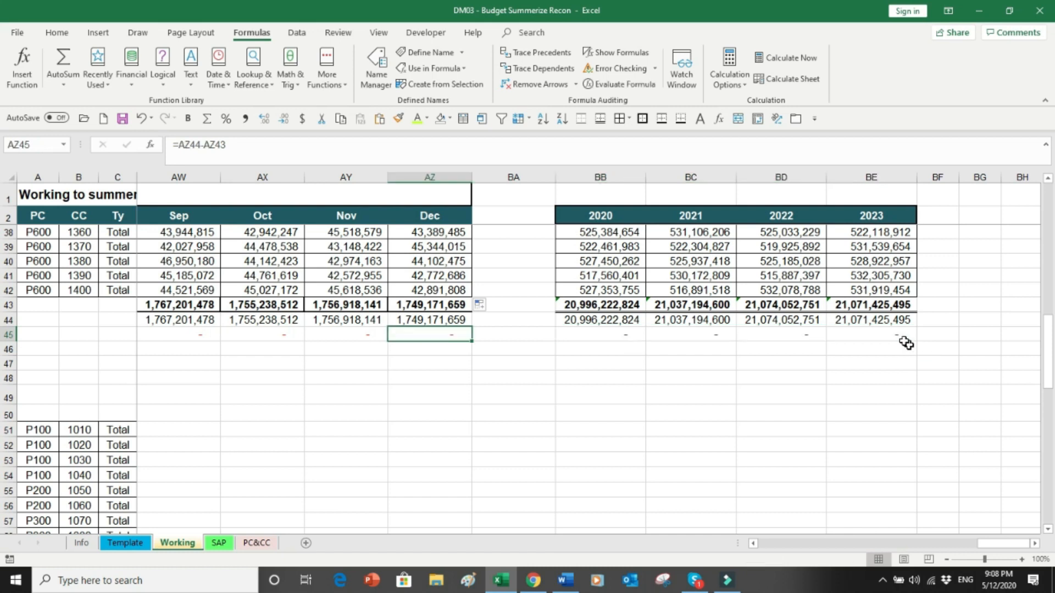
key("ctrl+Left")
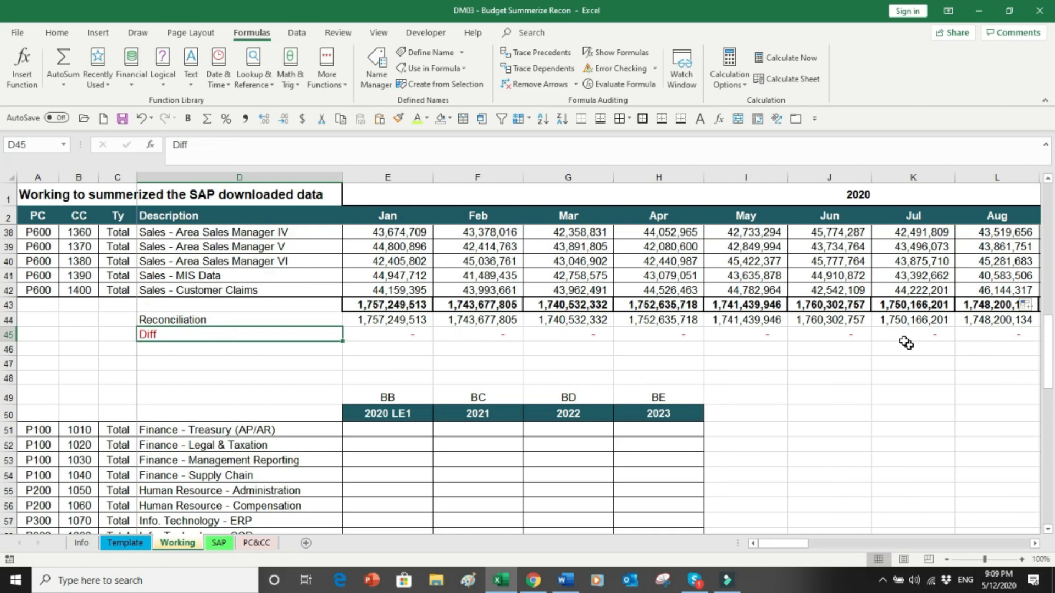
Step: Go to the second cost center table below the Diff row and examine its PC, CC and Ty columns from cost center 1010
key("Left")
key("Left")
key("Left")
key("Down")
key("Down")
key("Down")
key("Down")
key("Down")
key("Down")
key("Down")
key("Down")
key("Down")
key("Down")
key("Down")
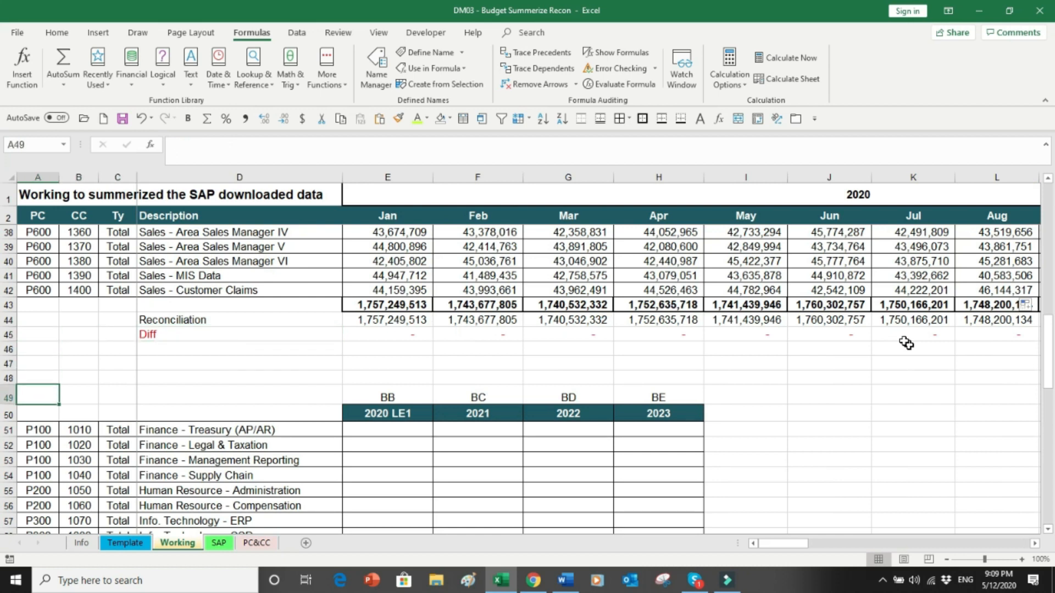
key("Down")
key("Down")
key("Down")
key("Down")
key("Down")
key("Down")
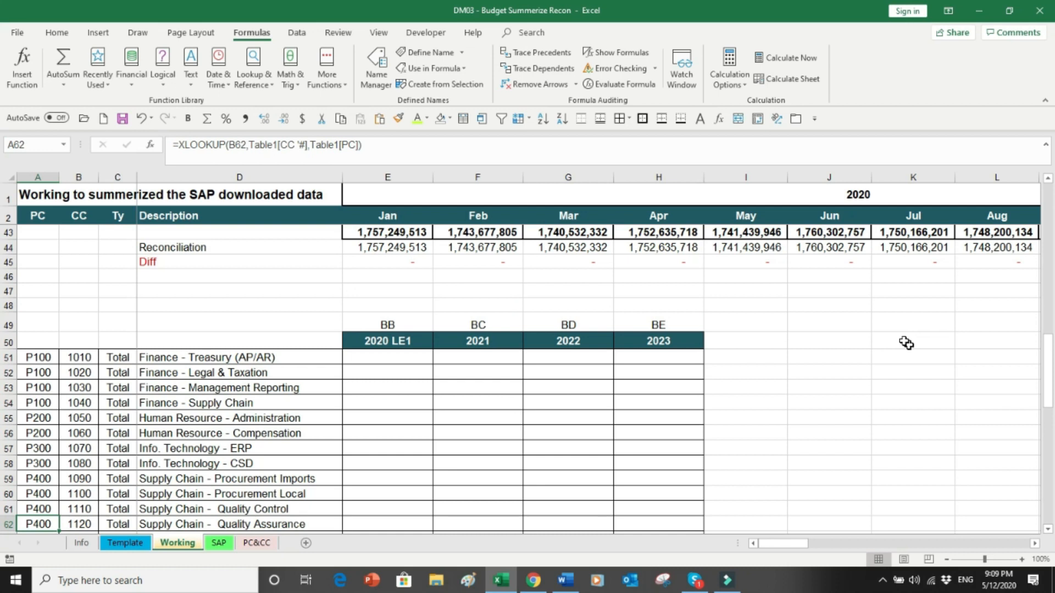
key("Up")
key("Up")
key("Up")
key("Up")
key("Up")
key("Up")
key("Up")
key("Up")
key("Up")
key("Up")
key("Up")
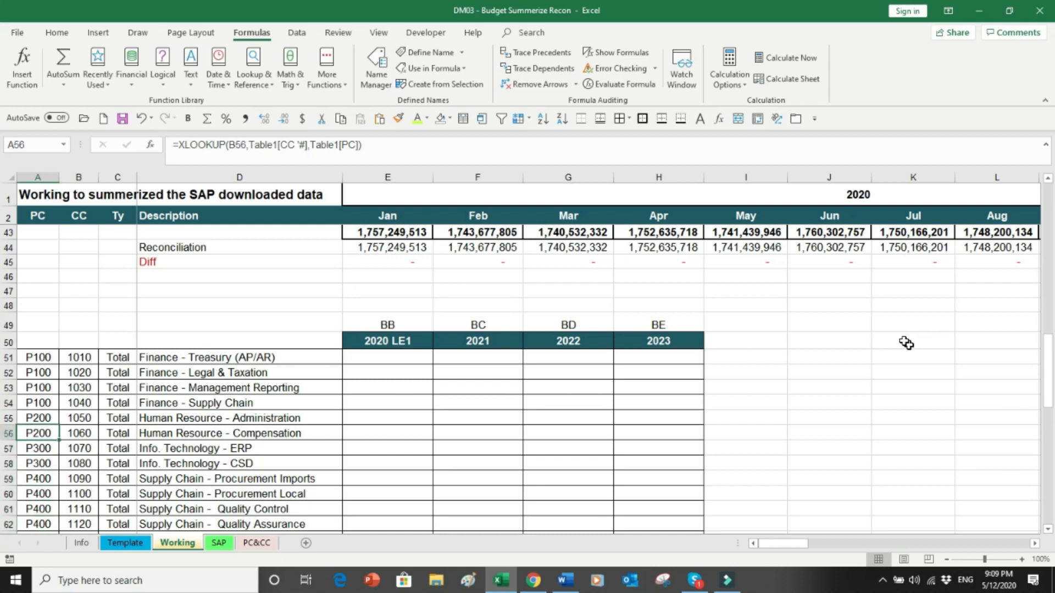
key("Right")
key("Right")
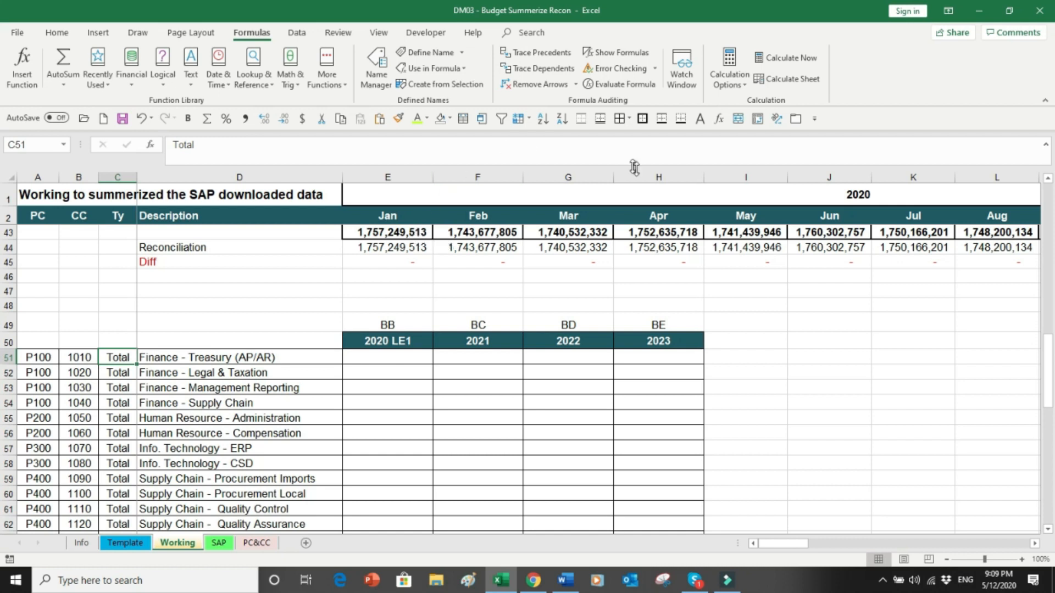
Step: Review the column references BB, BC, BD and BE above the 2020 LE1 to 2023 headers of the lower table
left_click(377, 357)
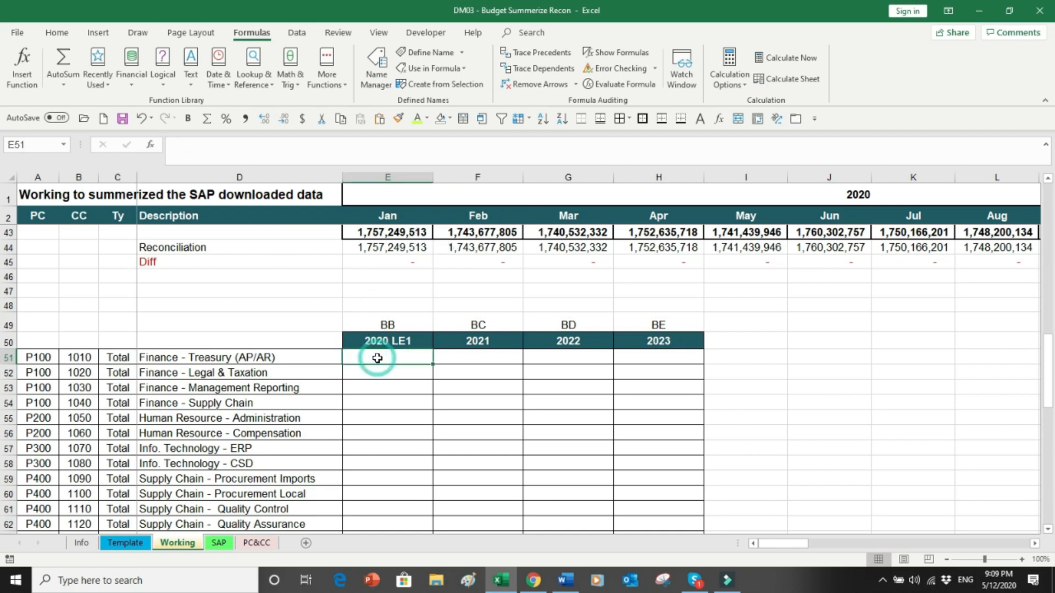
left_click(387, 324)
left_click(479, 328)
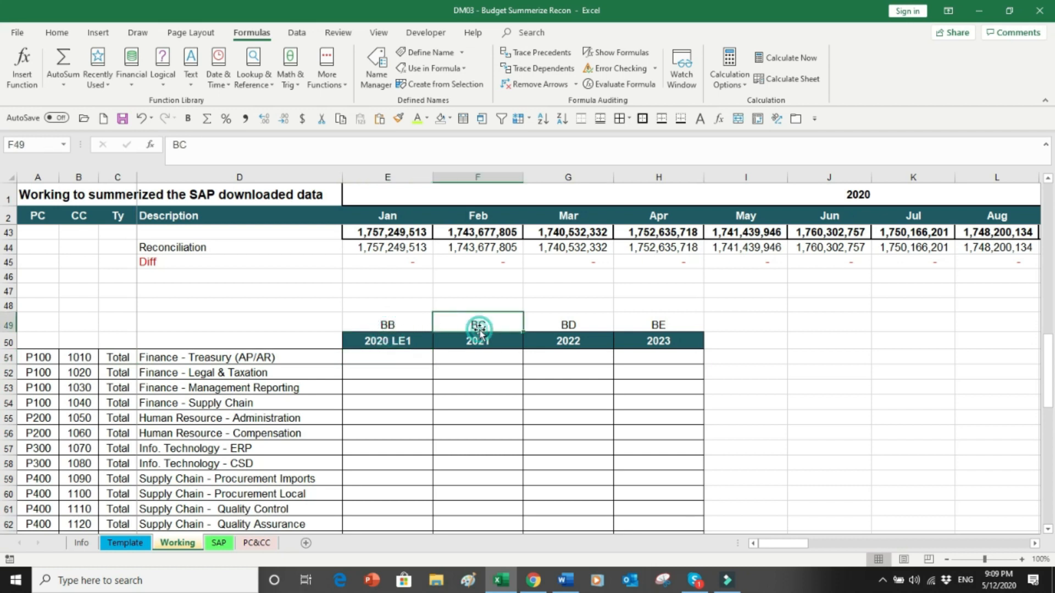
left_click(530, 329)
left_click(630, 335)
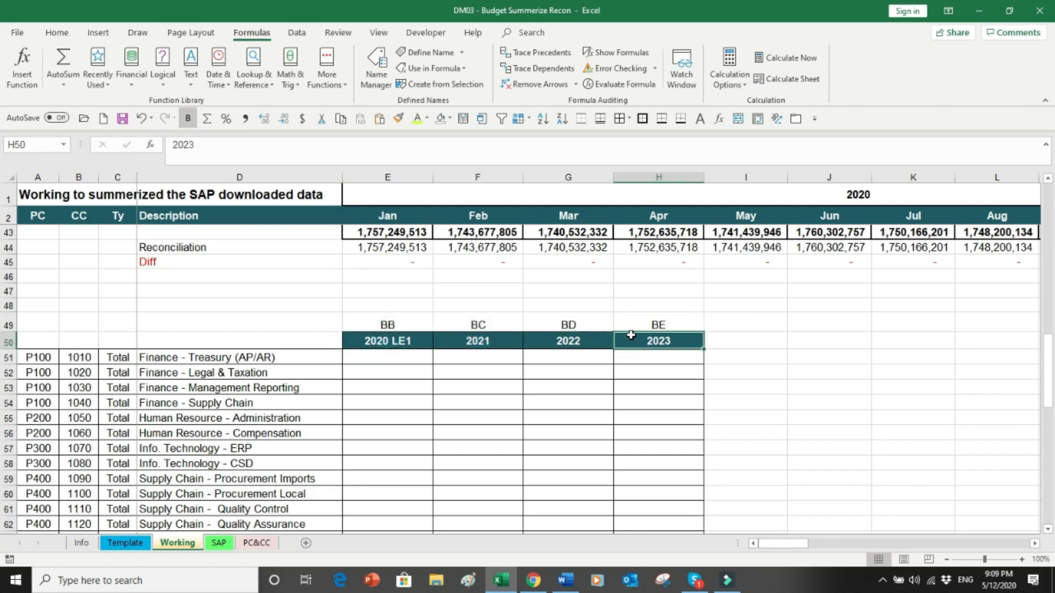
Step: Return to the yearly summary beside the 2023 months and select columns BB to BE to match the lower table's references
key("Right")
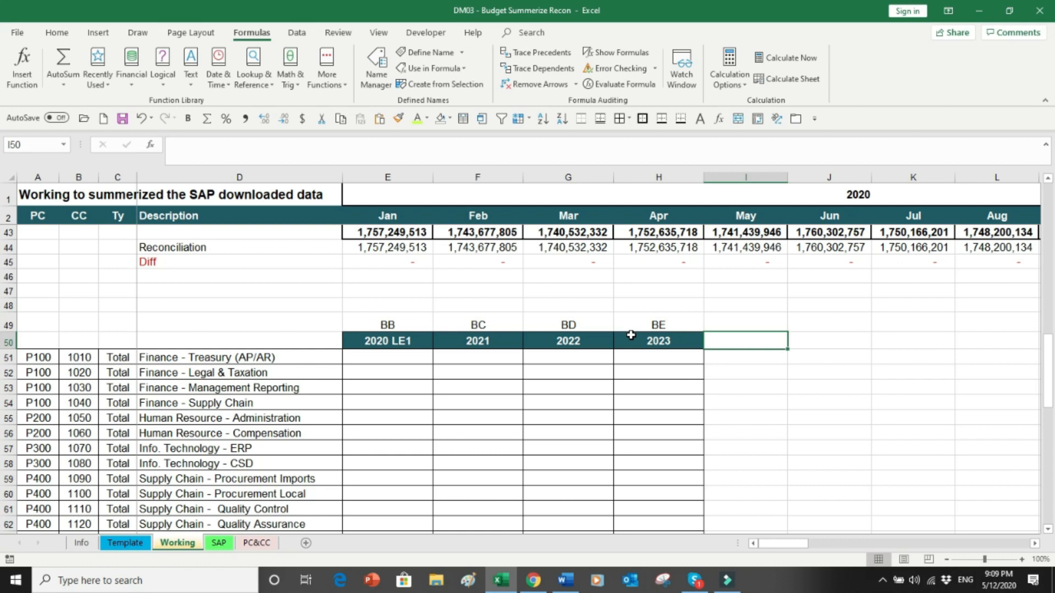
key("ctrl+Up")
key("ctrl+Up")
key("ctrl+Up")
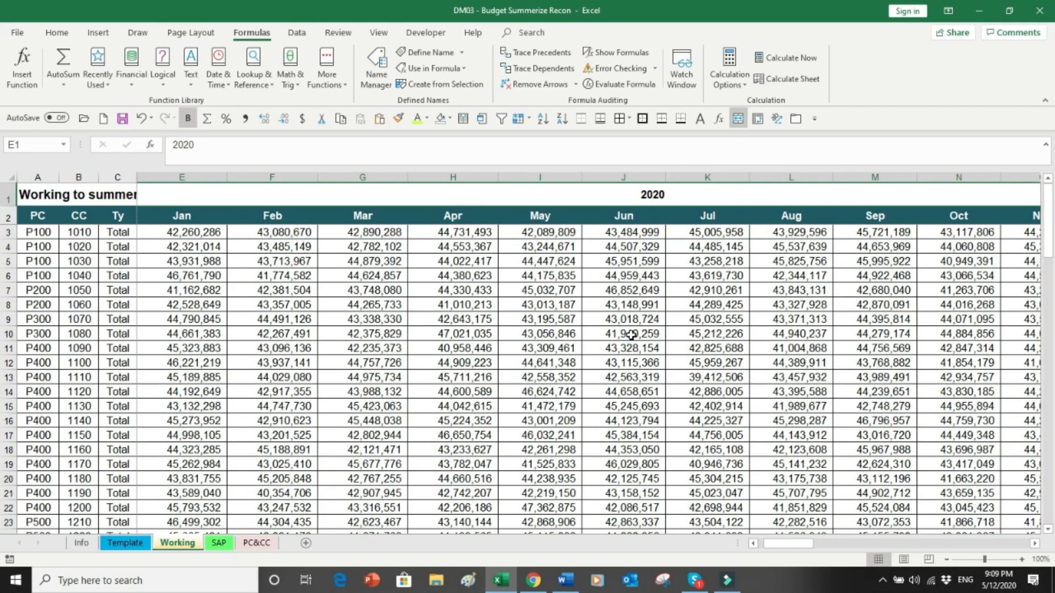
key("ctrl+Right")
key("ctrl+Right")
key("ctrl+Right")
key("ctrl+Right")
key("ctrl+Right")
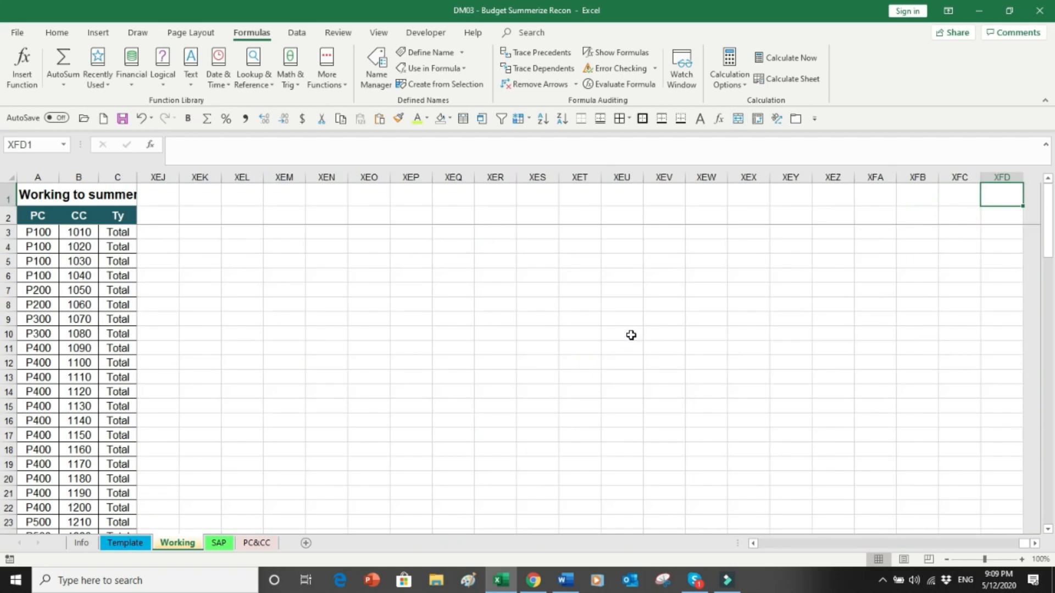
key("ctrl+Left")
key("Down")
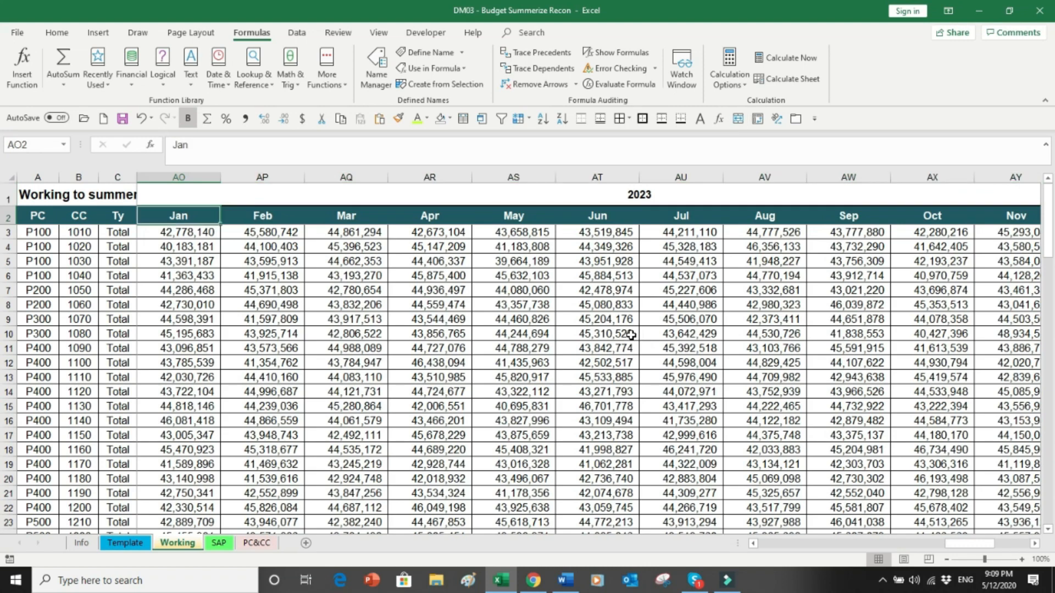
key("Right")
key("Right")
key("Right")
key("Right")
key("Right")
key("Right")
key("Right")
key("Right")
key("Right")
key("Right")
key("Right")
key("Right")
key("Right")
key("Right")
key("Right")
key("Right")
key("Right")
key("Right")
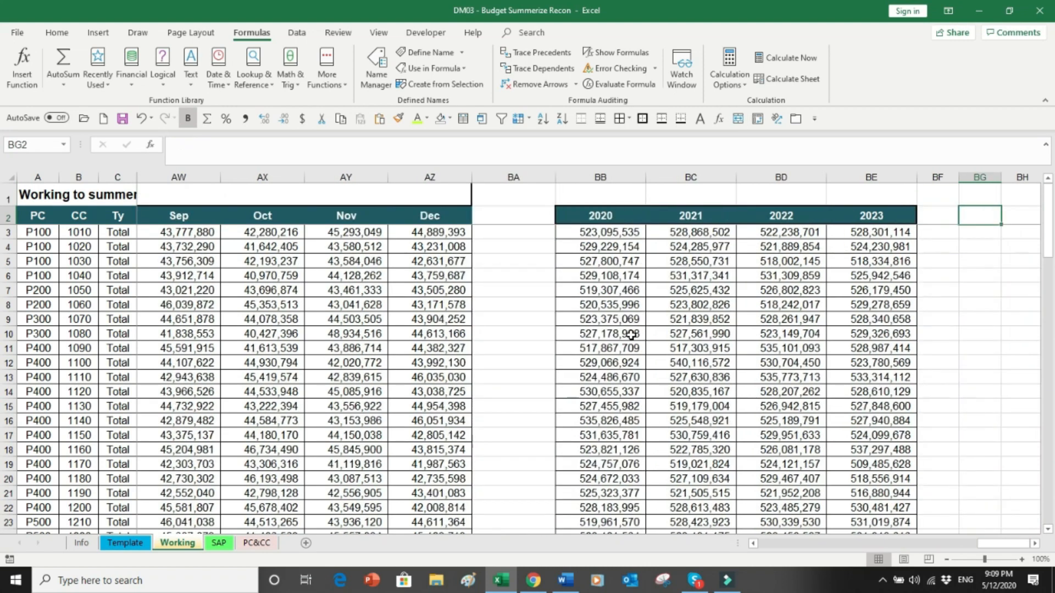
left_click(596, 177)
left_click_drag(597, 178, 830, 175)
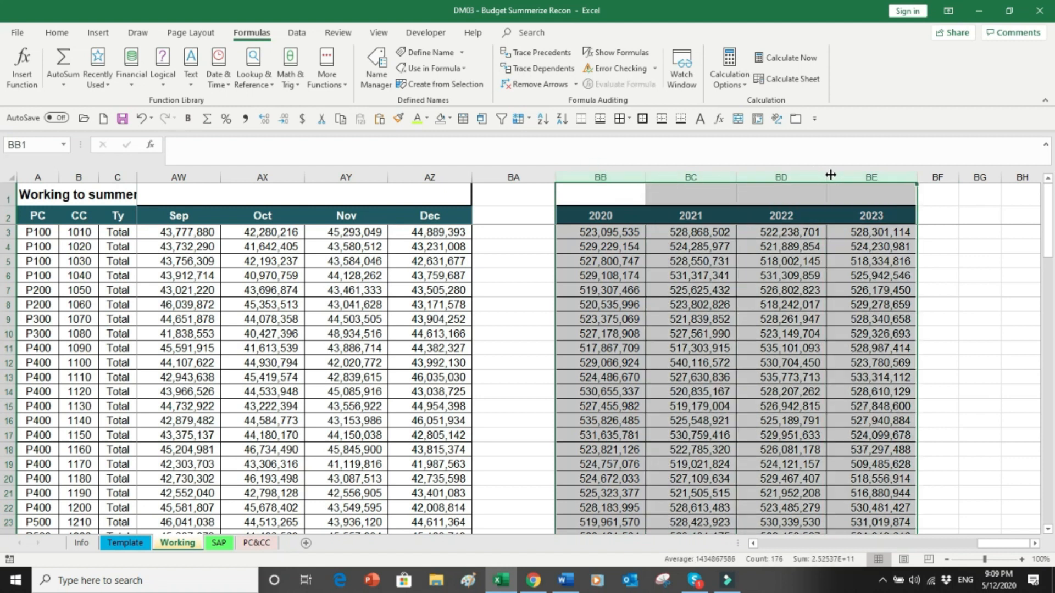
Step: Return to the sheet's start and go down past the Reconciliation row to the empty yearly table, as far as cost center 1200
key("ctrl+Home")
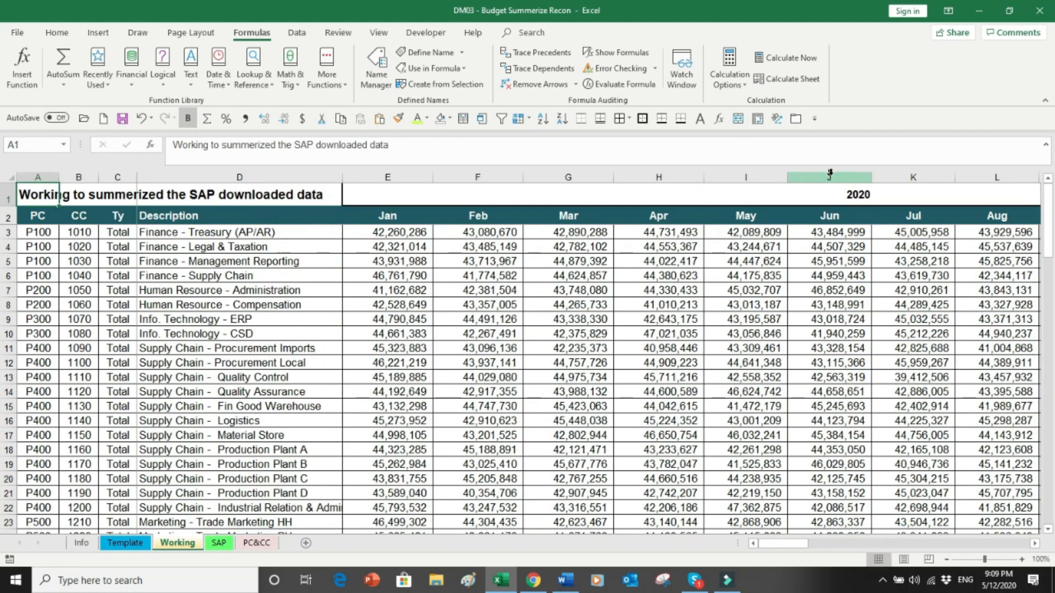
key("Down")
key("Down")
key("ctrl+Down")
key("Down")
key("Down")
key("Down")
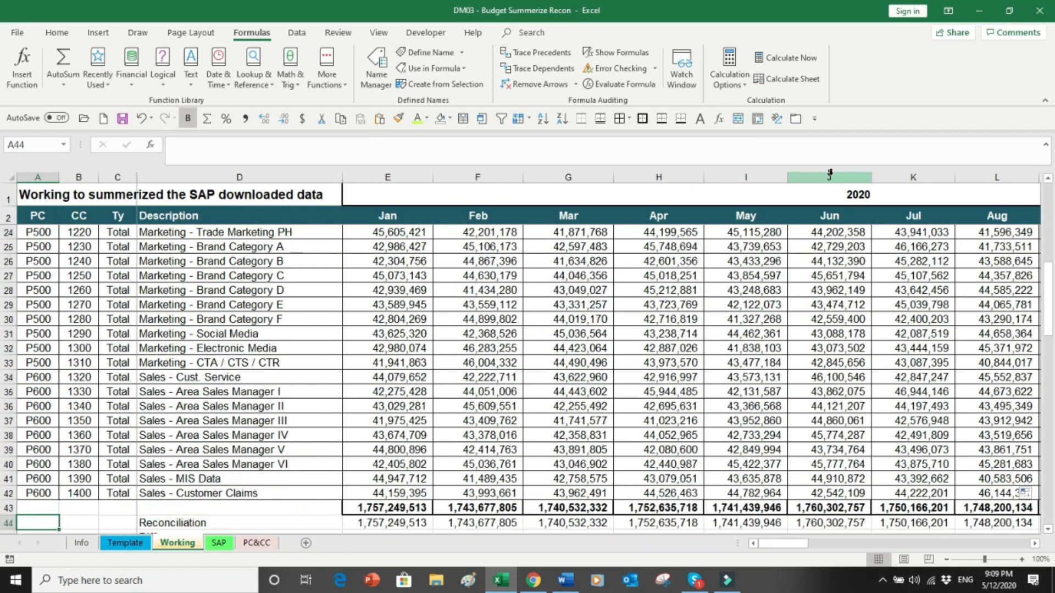
key("Down")
key("Down")
key("Down")
key("Down")
key("Down")
key("Down")
key("Down")
key("Down")
key("Down")
key("Down")
key("Down")
key("Down")
key("Down")
key("Down")
key("Down")
key("Down")
key("Down")
key("Down")
key("Down")
key("Down")
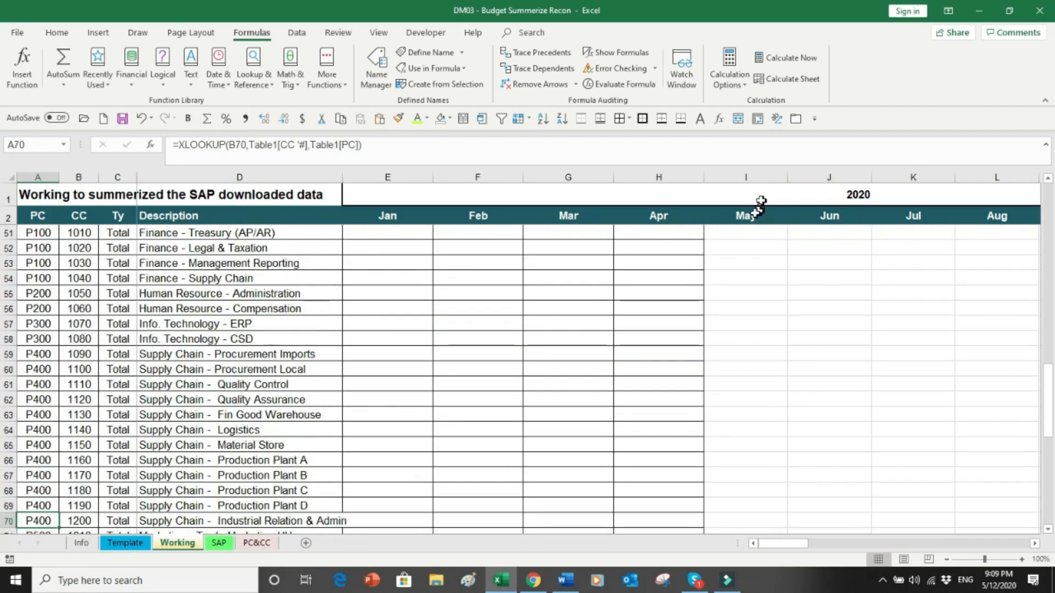
Step: Go to the Template sheet and examine the As per SAP or Working block beside the Difference block
left_click(129, 543)
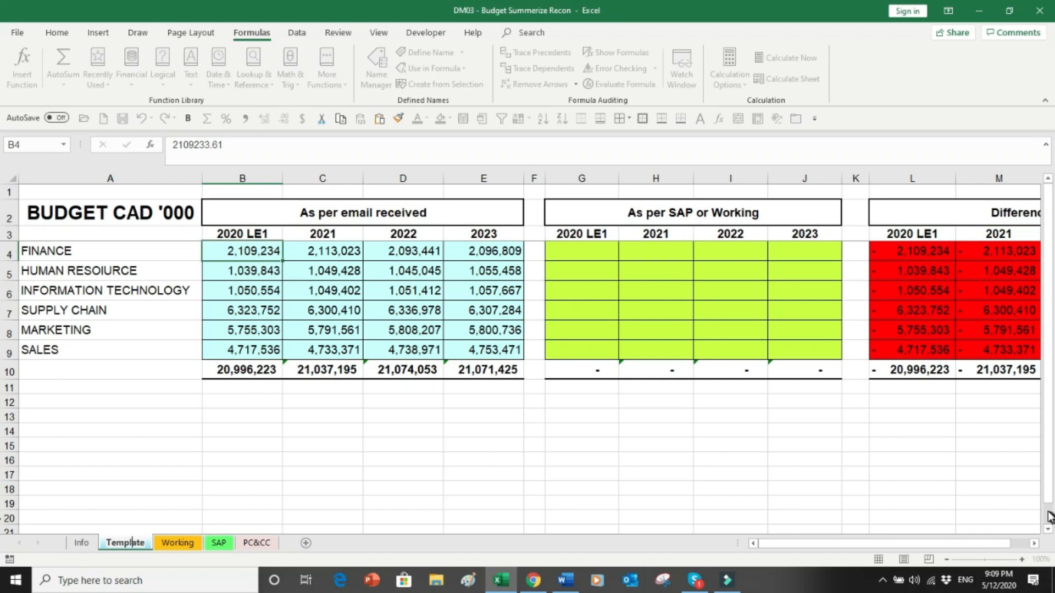
left_click(1034, 543)
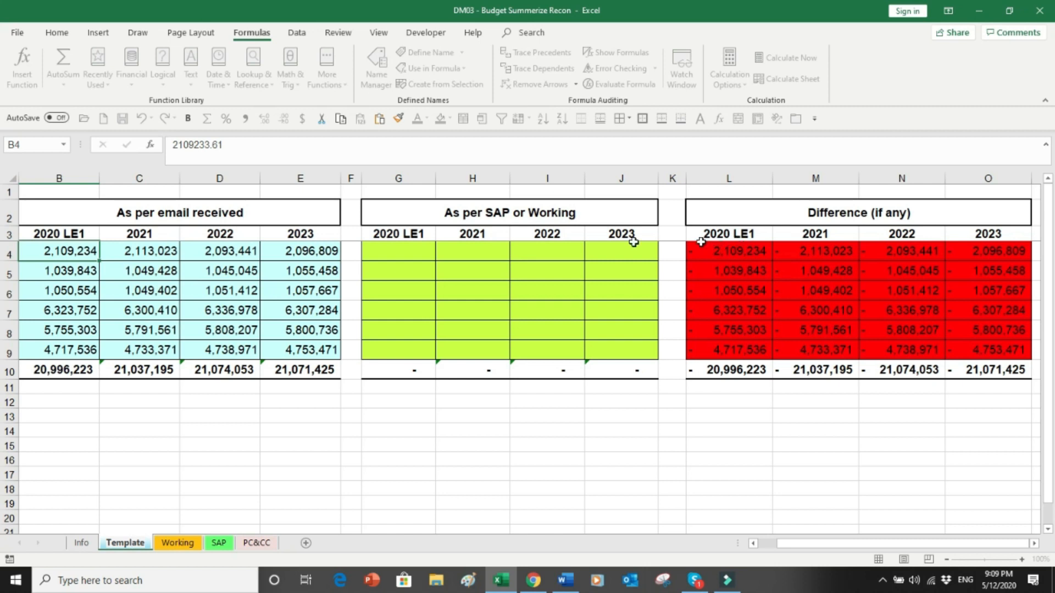
left_click(389, 254)
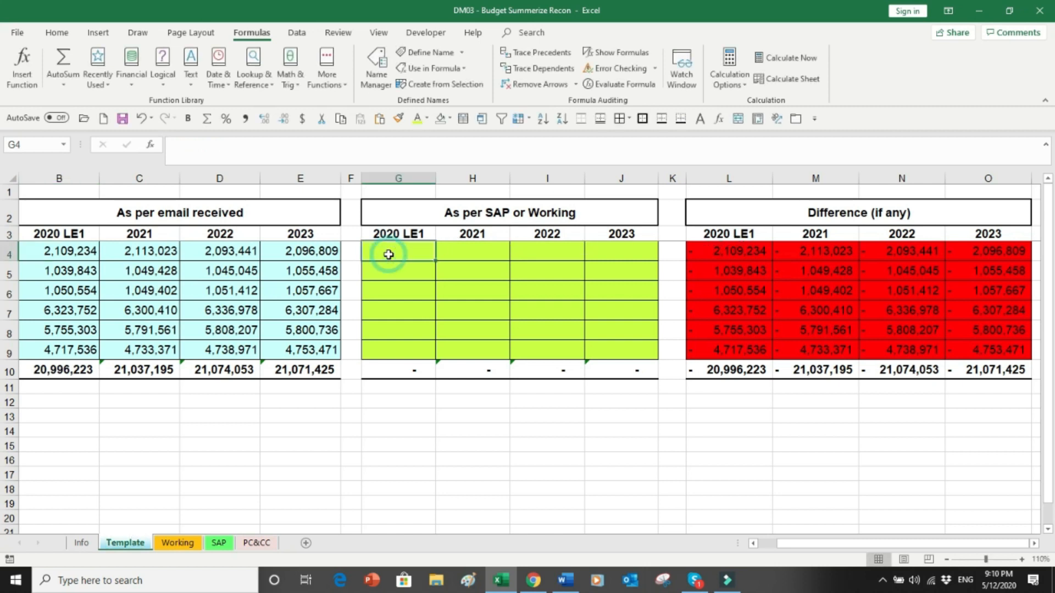
type("2")
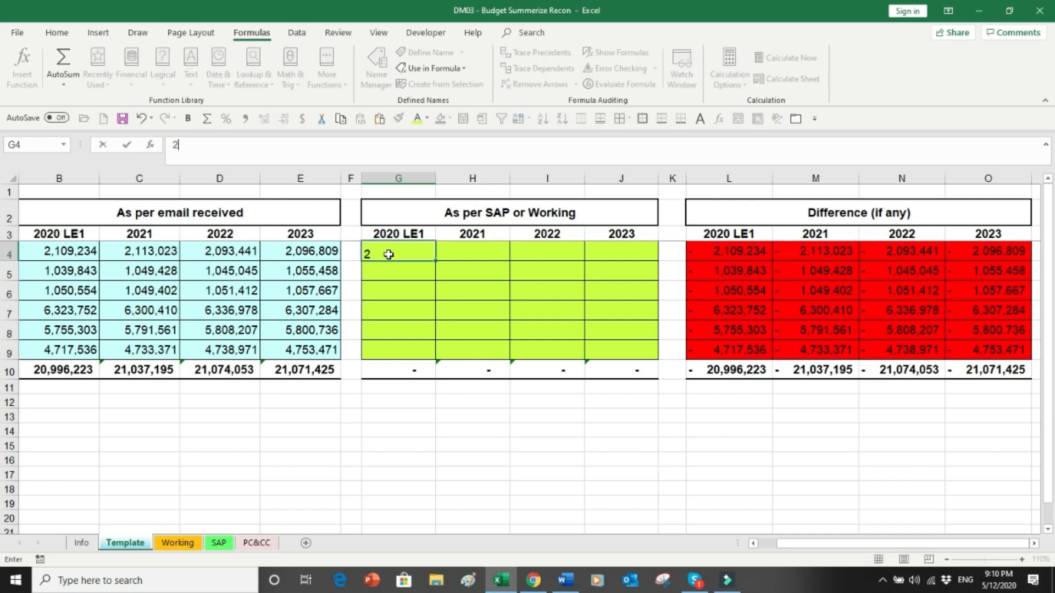
key("Escape")
Step: Try copying the emailed Finance 2020 LE1 amount into the matching As per SAP or Working cell, and undo the paste
left_click(83, 251)
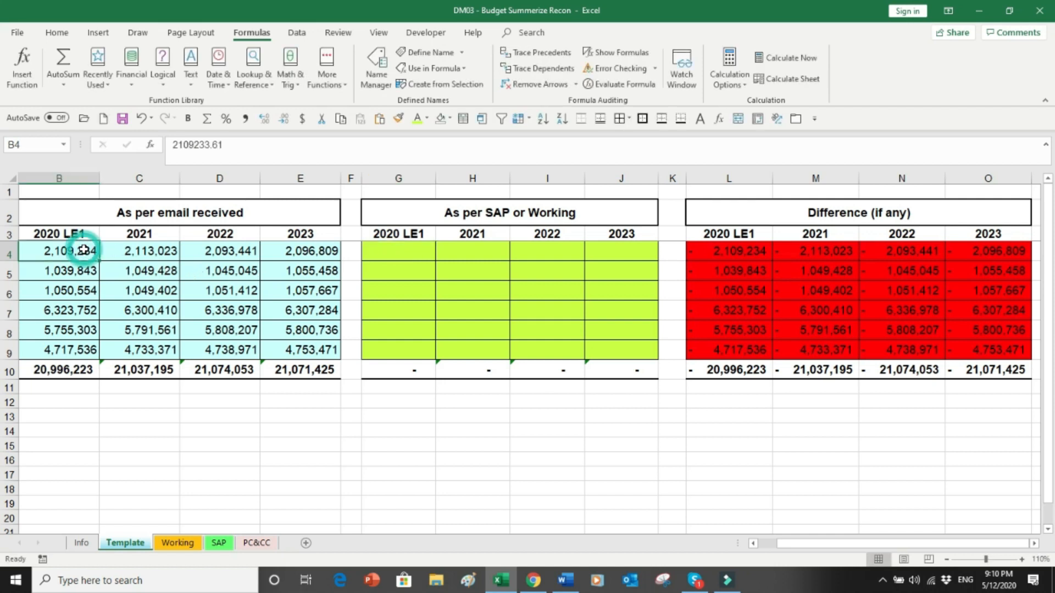
key("ctrl+c")
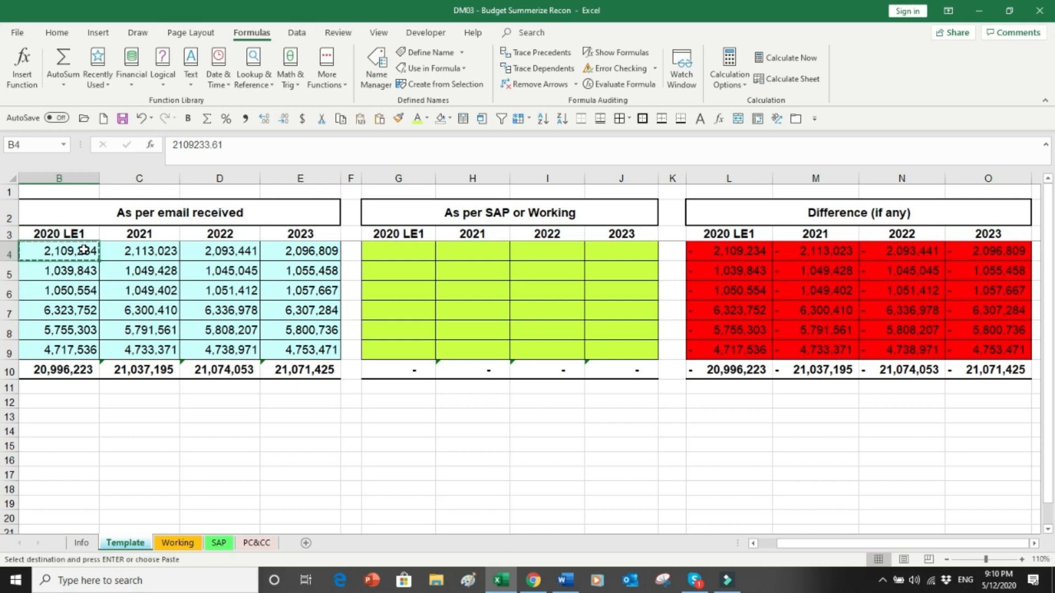
key("Right")
key("Right")
key("Right")
key("Right")
key("Right")
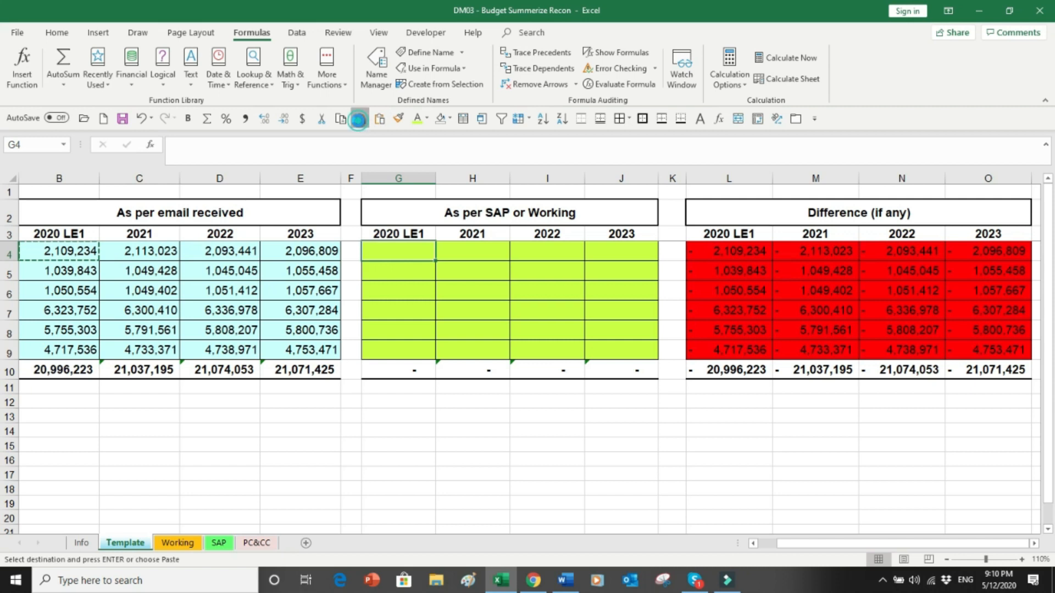
left_click(360, 119)
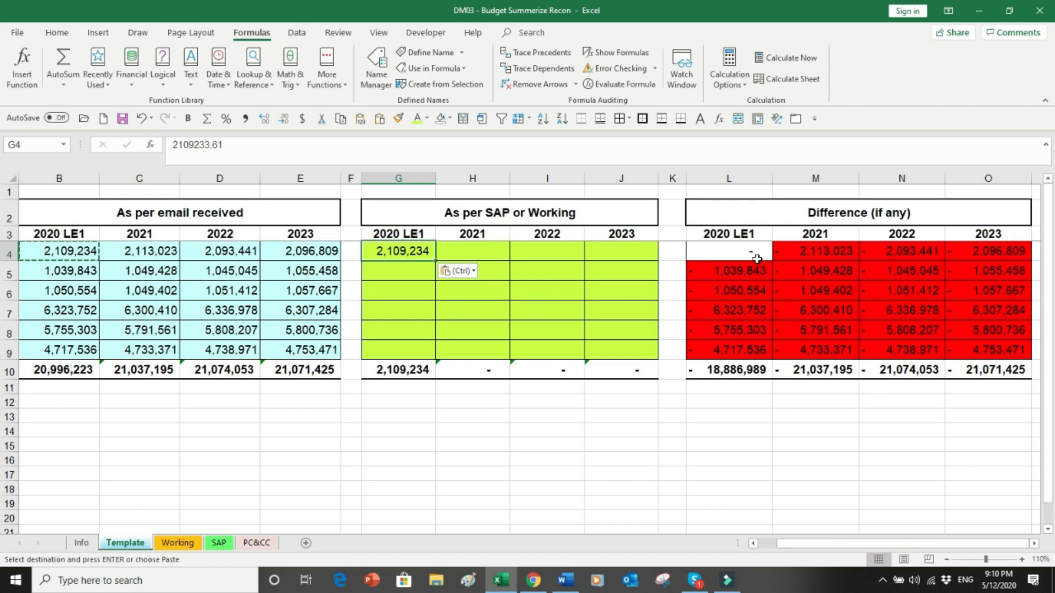
key("ctrl+z")
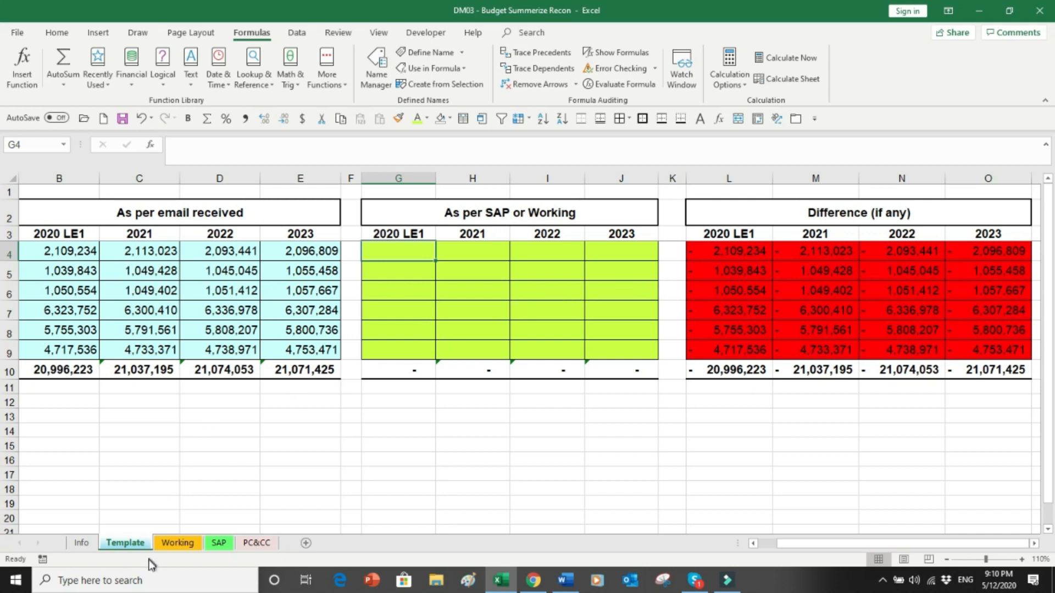
Step: Return to the Working sheet and select the empty 2020 LE1 cell of cost center 1010 in the lower table
left_click(178, 543)
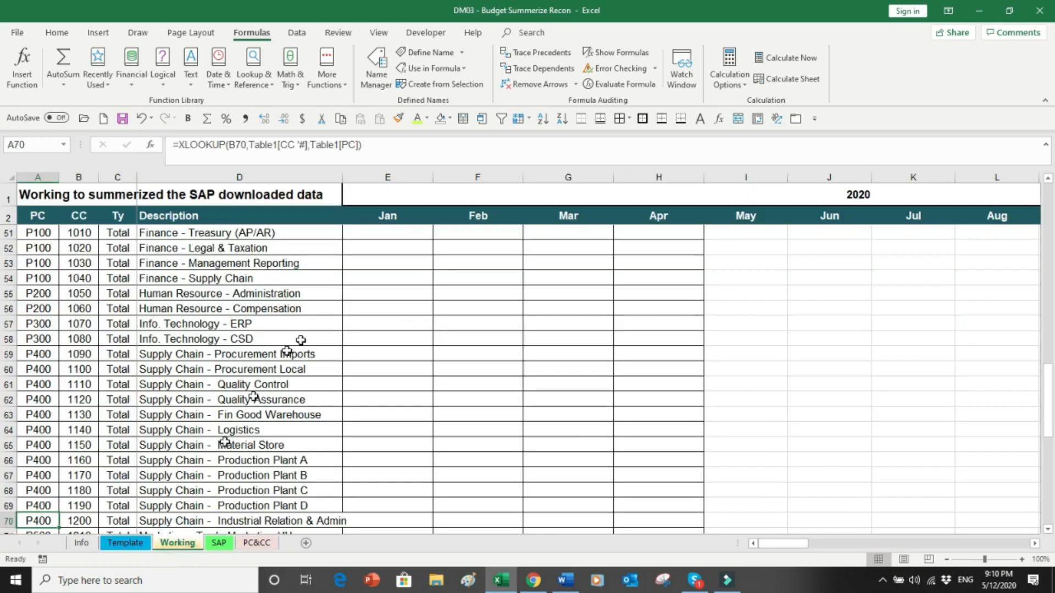
key("Up")
key("Up")
key("Up")
key("Up")
key("Up")
key("Down")
key("Down")
scroll(301, 337, "down", 1)
left_click(410, 313)
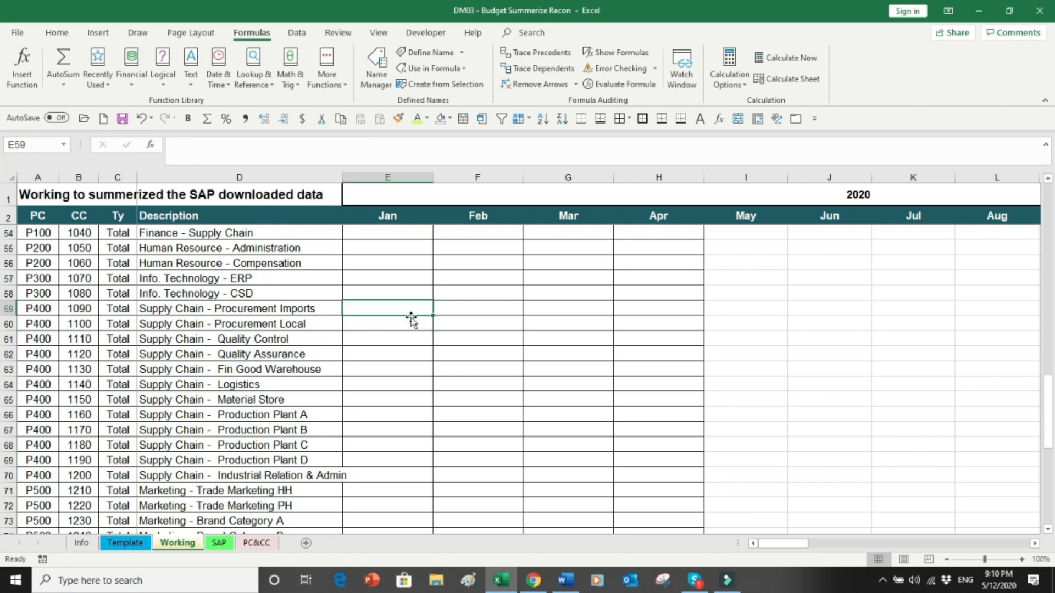
key("Up")
key("Up")
key("Up")
key("Up")
key("Up")
key("Up")
key("Up")
key("Up")
key("Up")
key("Up")
key("Up")
key("Up")
key("Up")
key("Up")
key("Up")
key("Up")
key("Up")
key("Up")
key("Up")
key("Up")
key("Down")
key("Down")
key("Down")
key("Down")
key("Down")
key("Down")
key("Down")
key("Down")
key("Down")
key("Down")
key("Down")
key("Down")
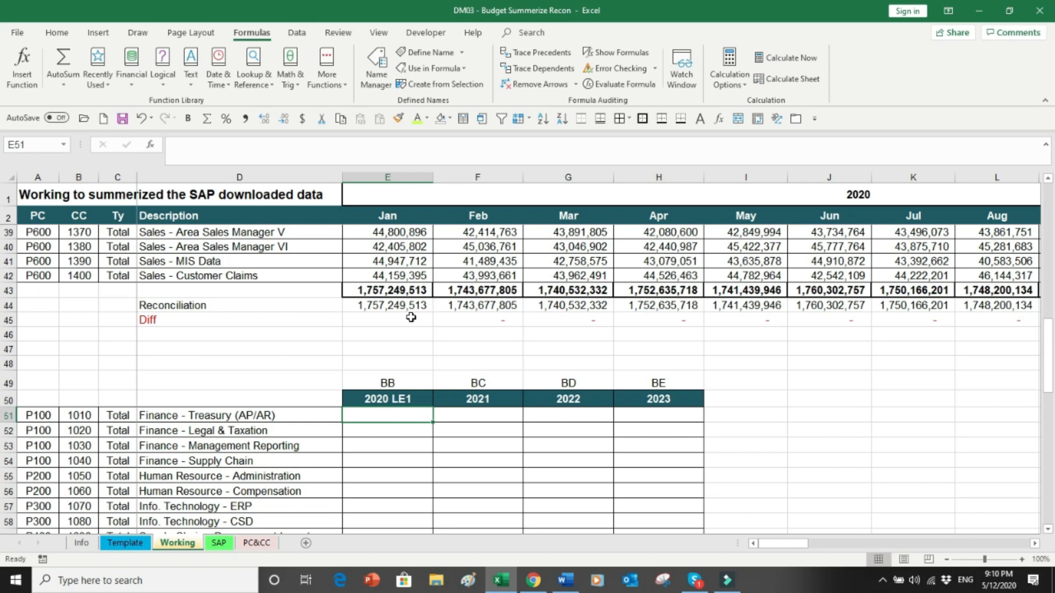
key("Caps_Lock")
type("=")
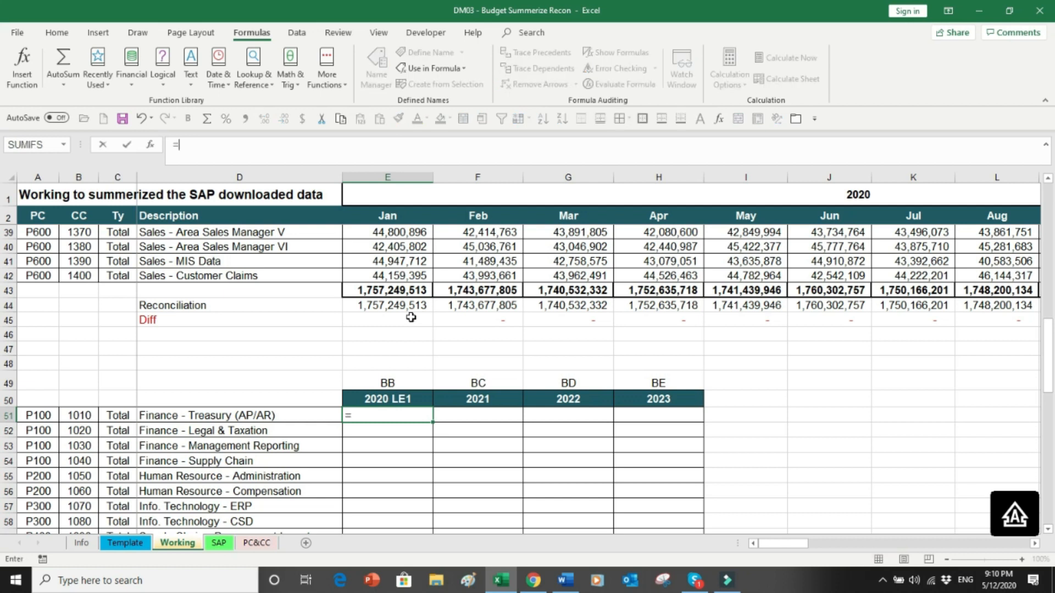
key("Escape")
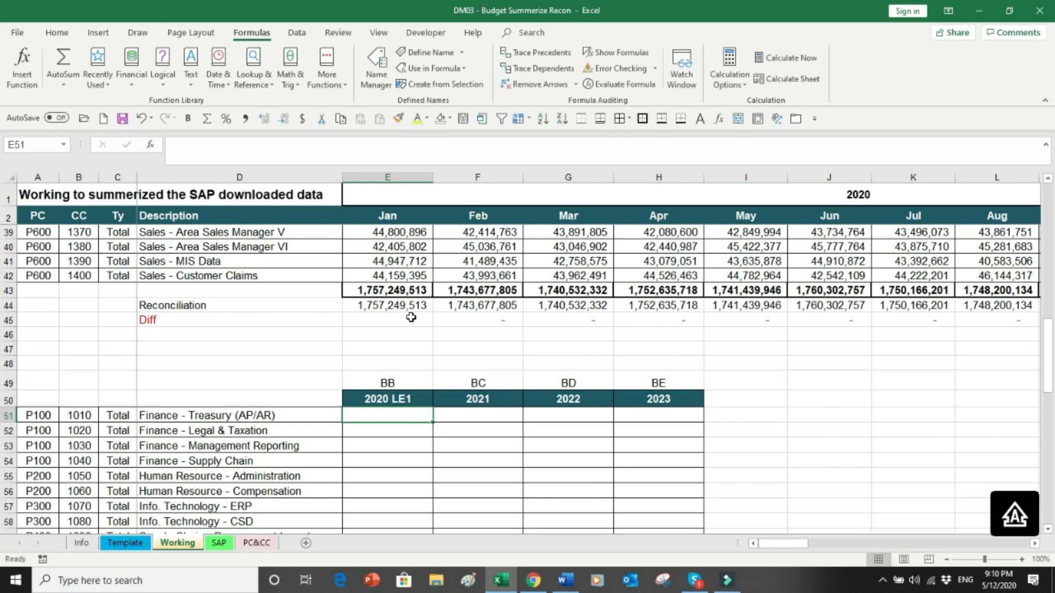
Step: Insert a SUMIF function in the selected cell with the absolute cost center range $B$3:$B$42 from the upper table
left_click(303, 84)
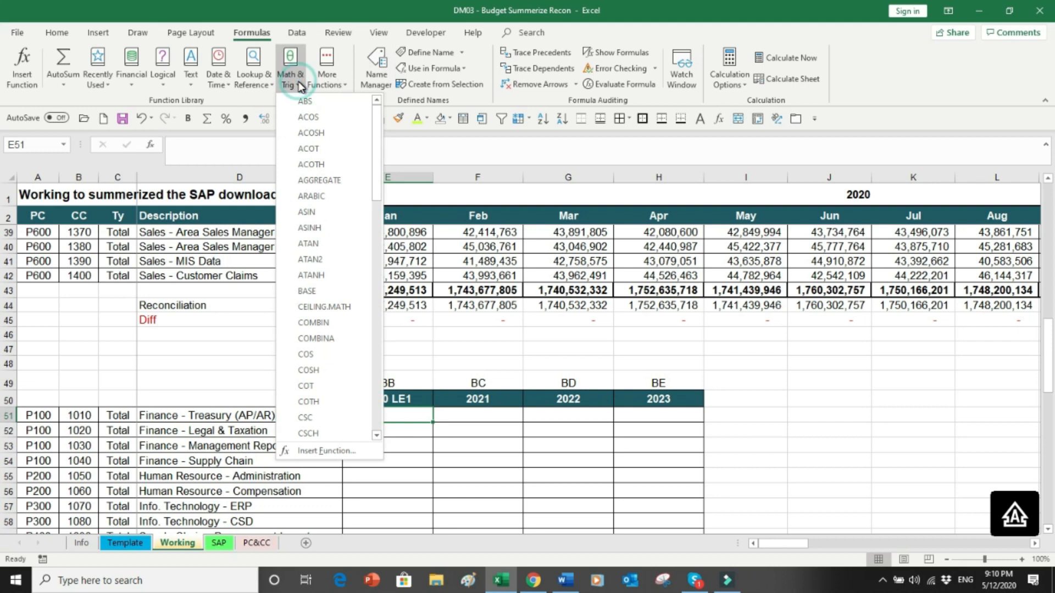
left_click_drag(379, 141, 383, 350)
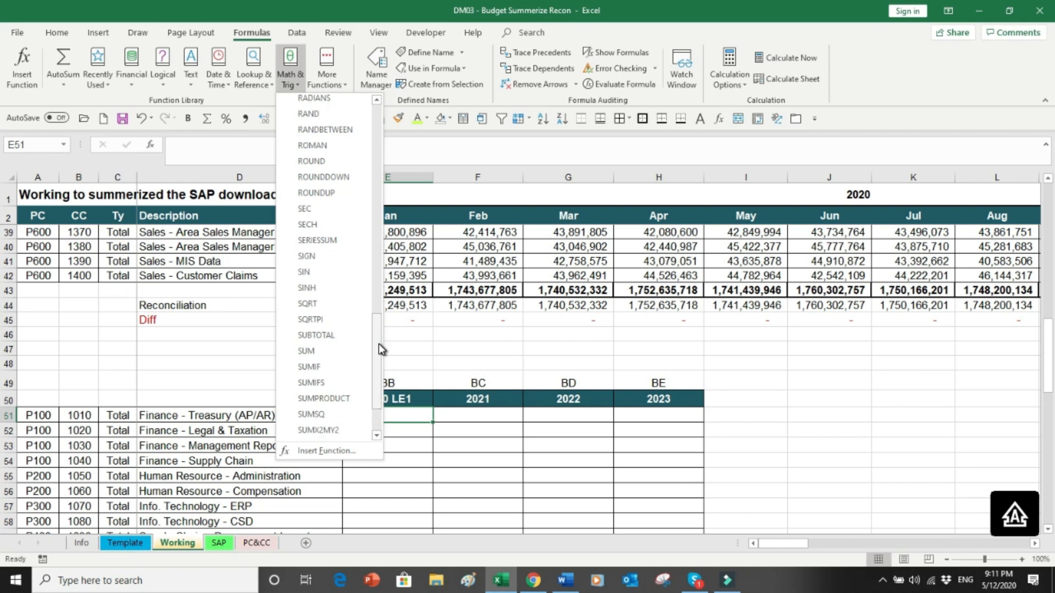
left_click(346, 366)
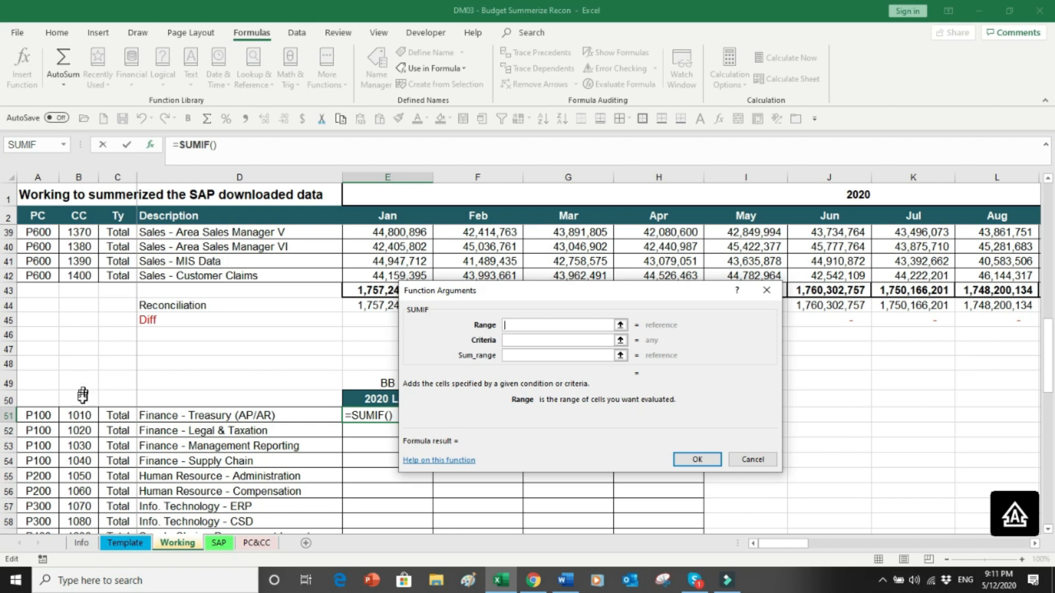
left_click(84, 216)
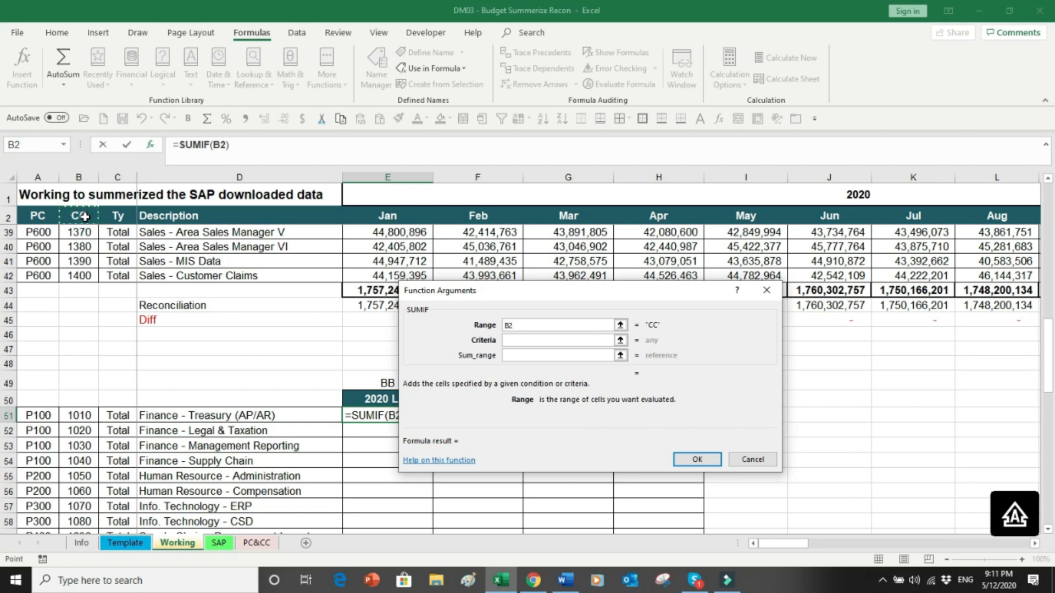
key("Down")
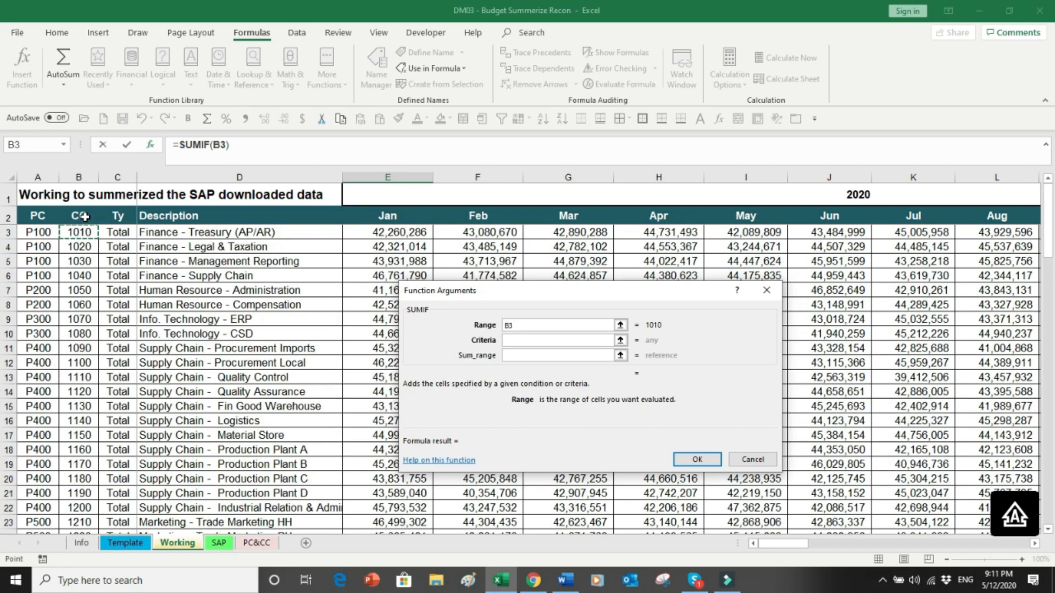
key("ctrl+shift+Down")
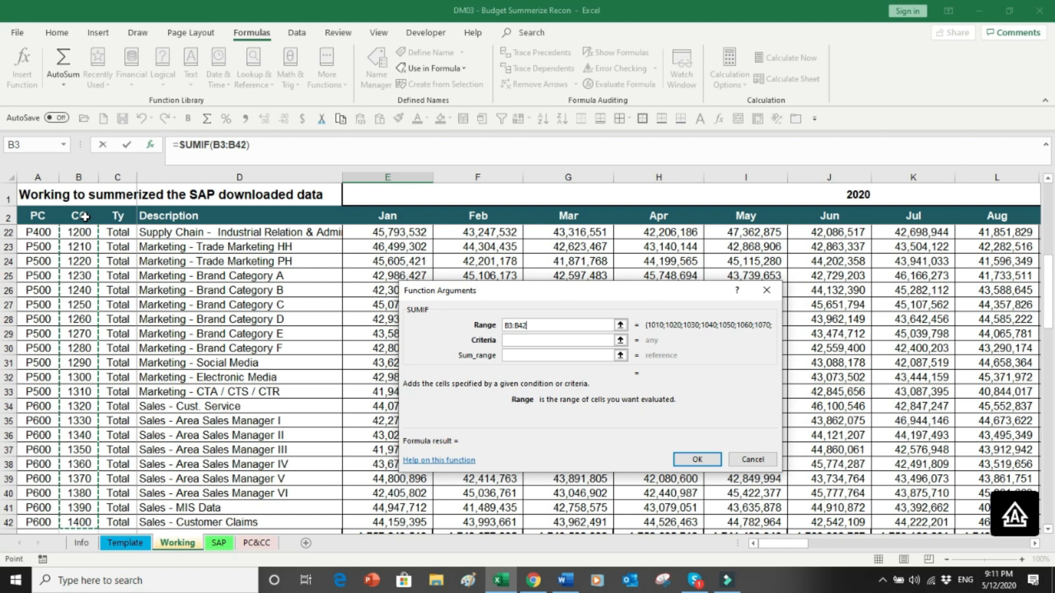
key("F4")
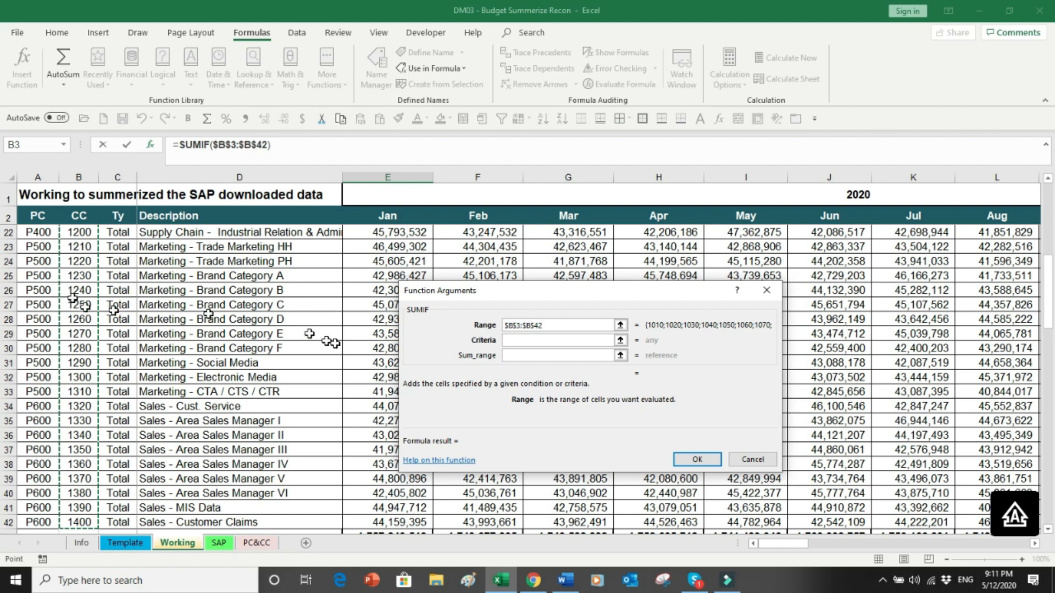
Step: Set the SUMIF criteria to cost center 1010 of the lower table, locking only the column as $B51
left_click(522, 344)
left_click_drag(1048, 296, 1046, 376)
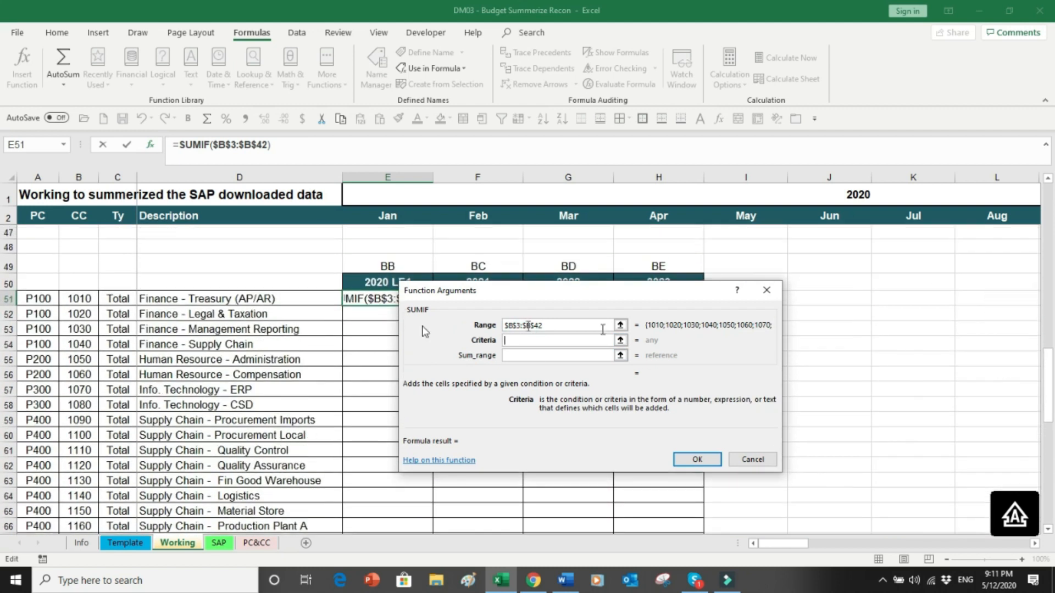
left_click(74, 297)
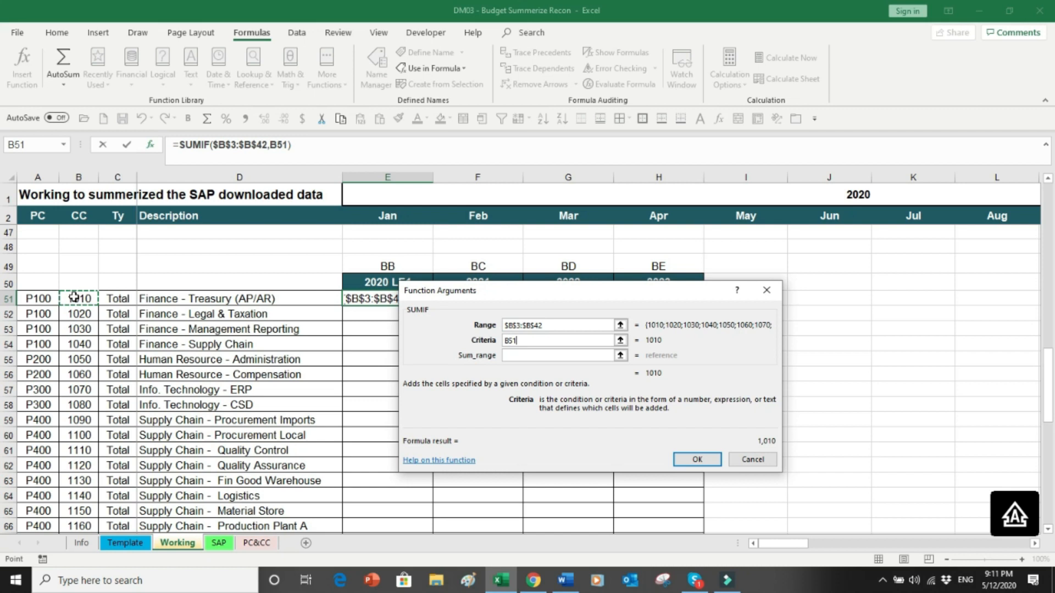
key("F4")
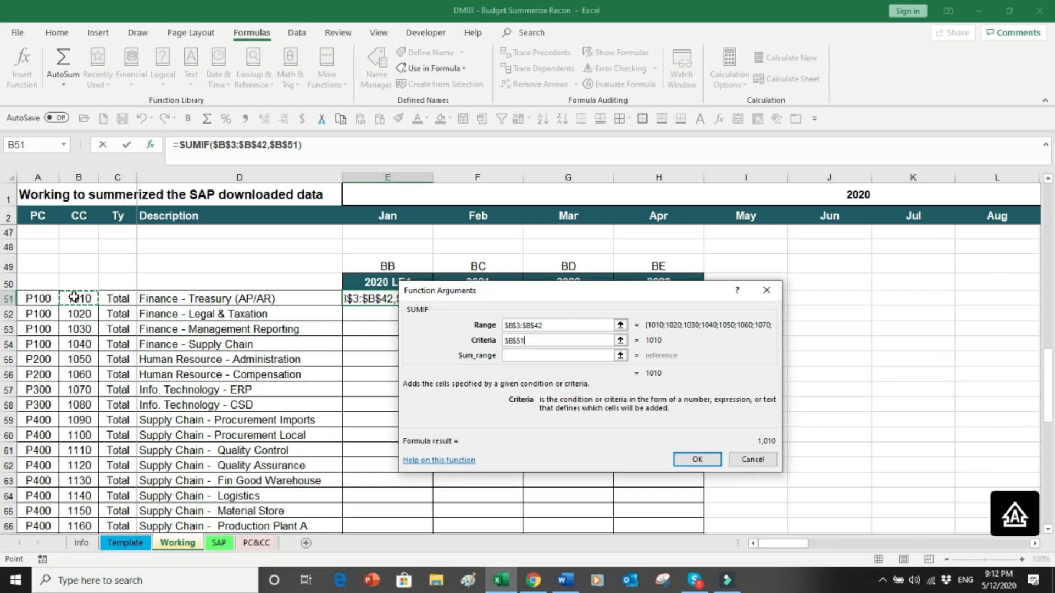
key("F4")
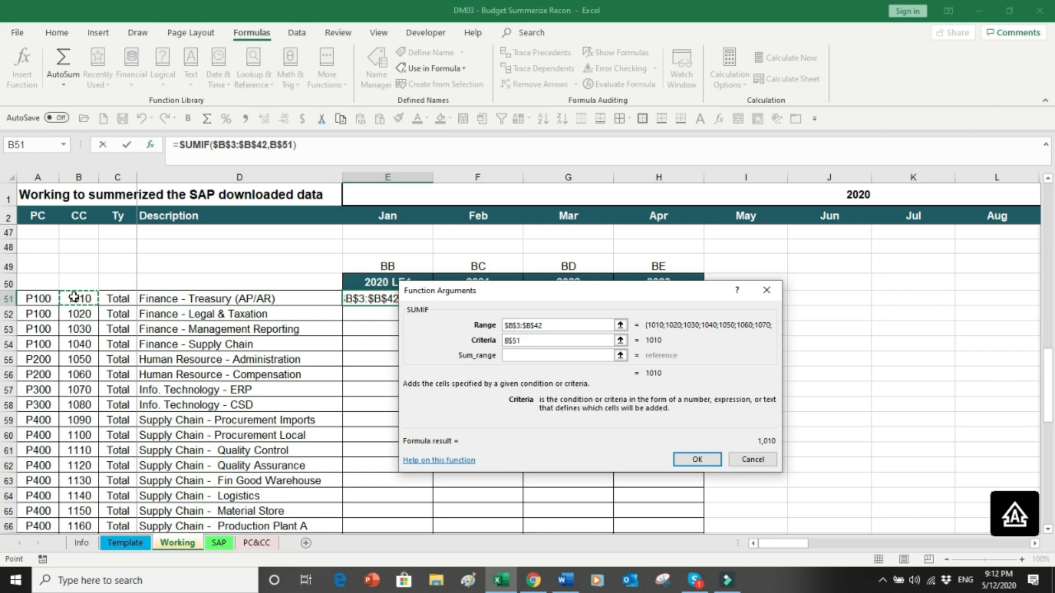
key("F4")
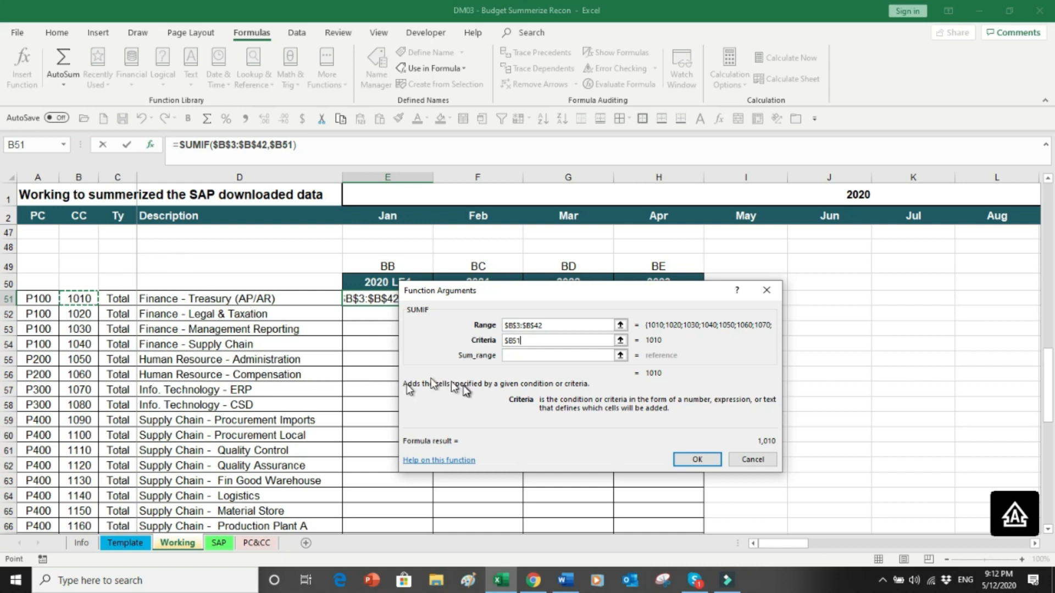
Step: Set the SUMIF sum range to the 2020 yearly totals BB3:BB42 with only the rows locked, and enter the formula
left_click(510, 356)
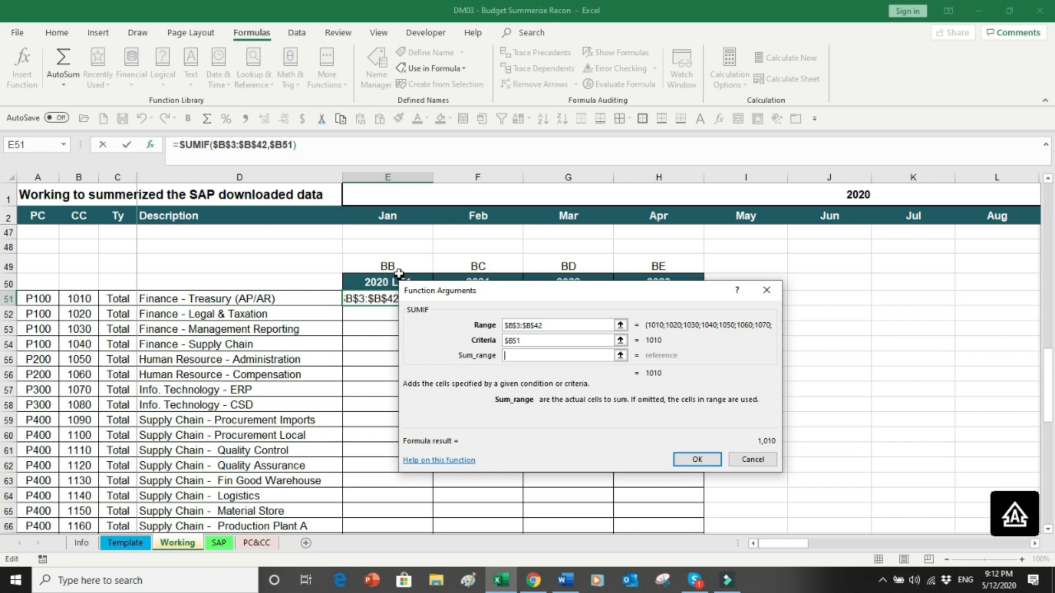
left_click_drag(1049, 379, 1048, 202)
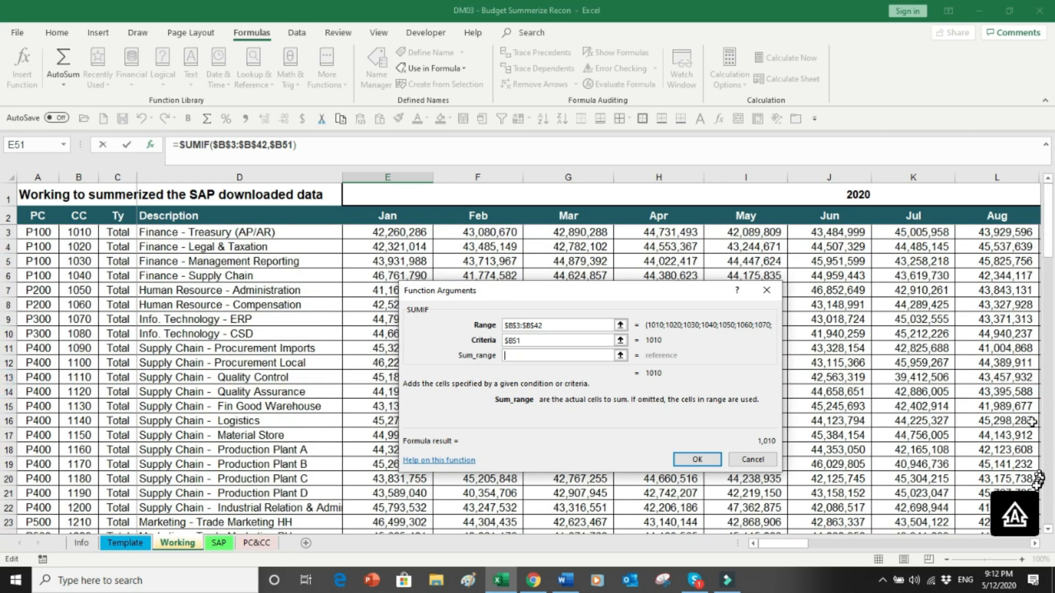
left_click(986, 546)
left_click(989, 546)
left_click(992, 545)
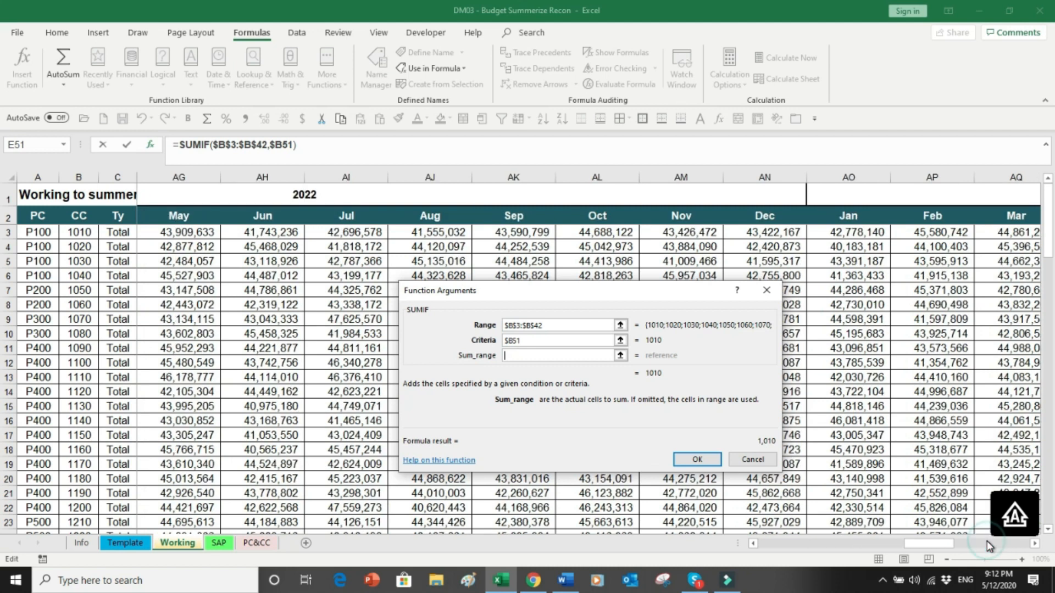
left_click(998, 546)
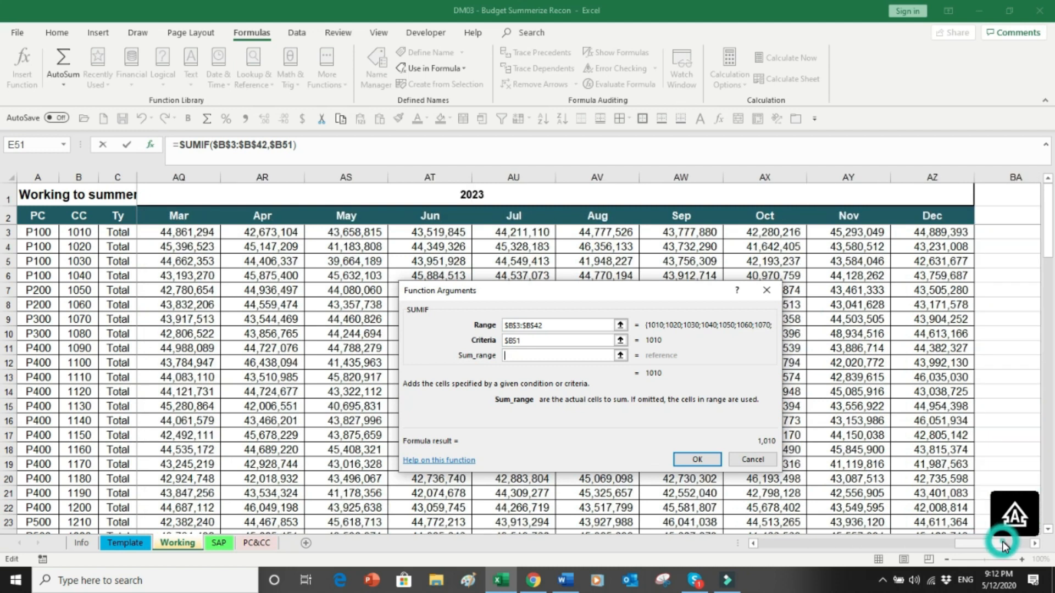
left_click(1035, 545)
left_click(1036, 546)
left_click(1036, 546)
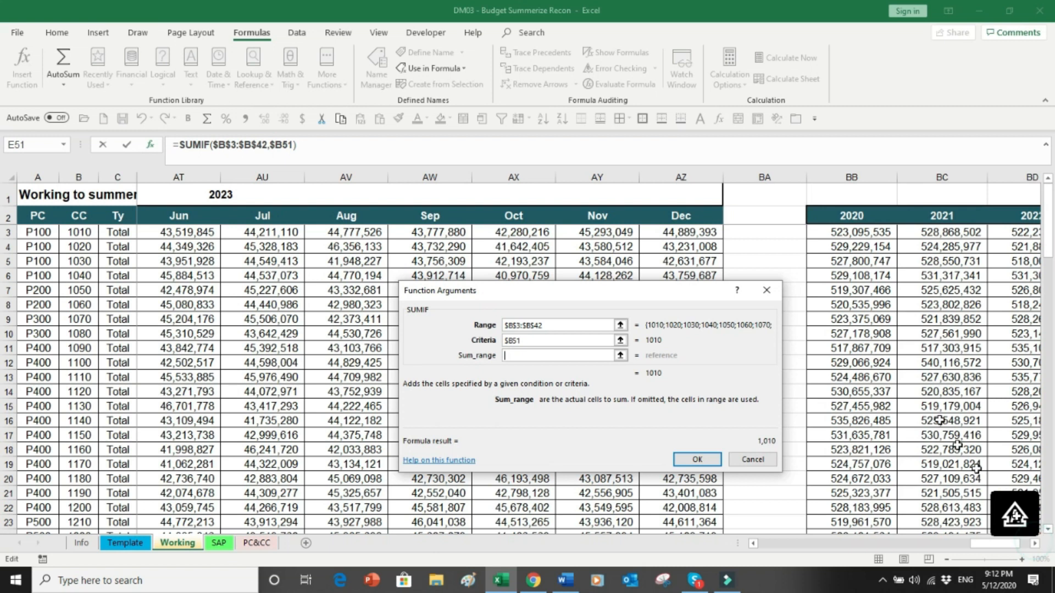
left_click(850, 232)
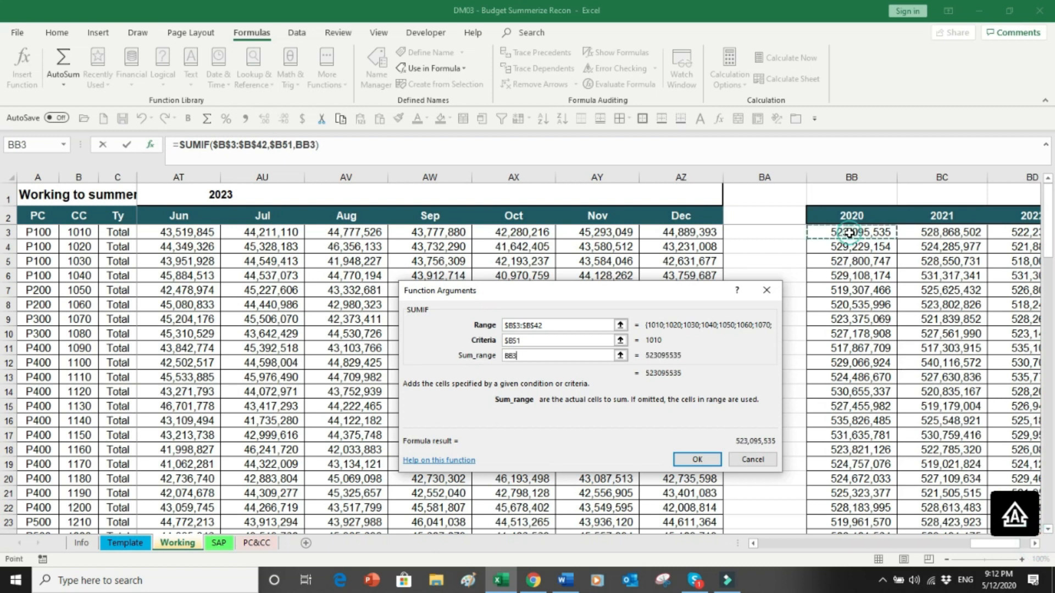
key("ctrl+shift+Down")
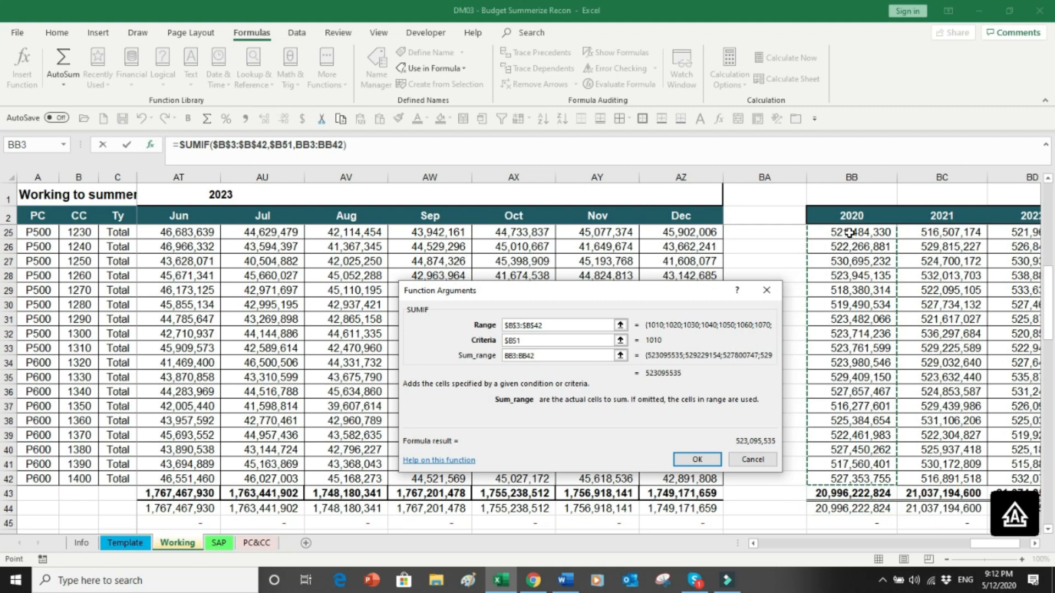
key("F4")
key("F4")
key("Return")
scroll(849, 233, "down", 2)
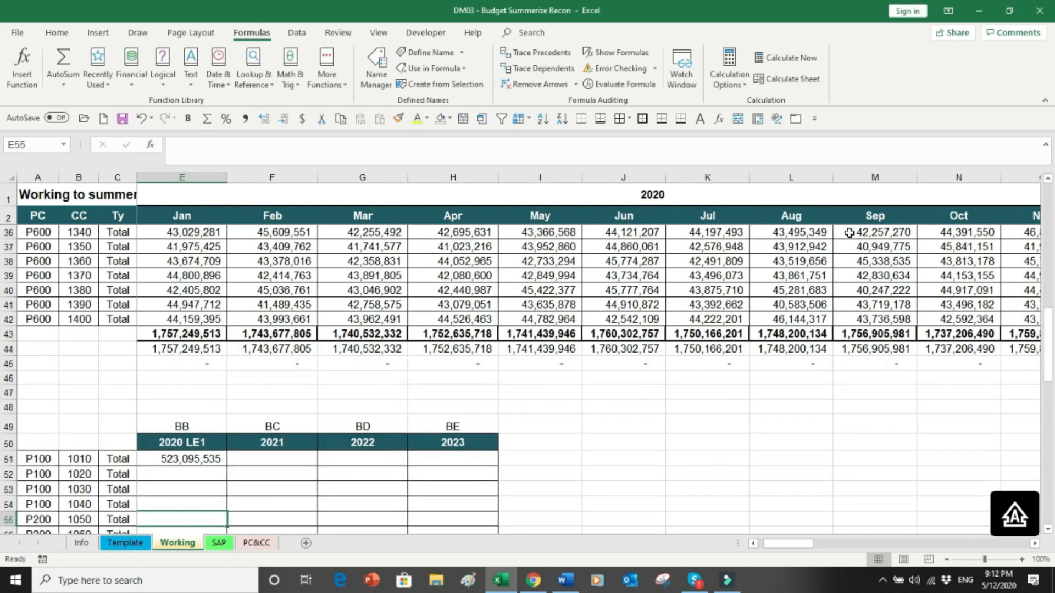
key("Up")
key("Down")
key("Down")
key("Down")
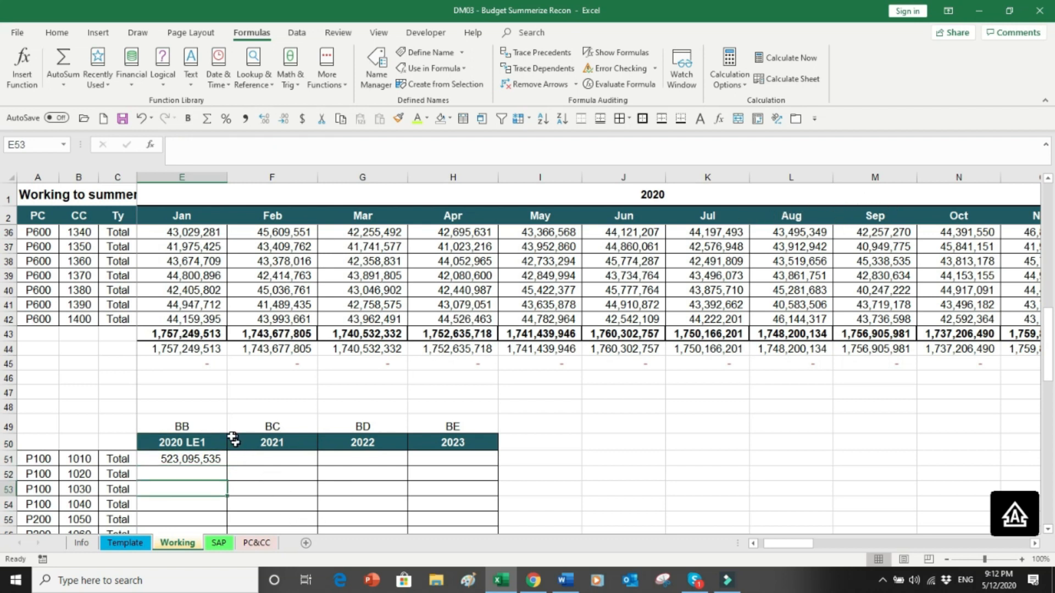
Step: Fill the SUMIF formula of cost center 1010 down the 2020 LE1 column through cost center 1400 in row 90
left_click(214, 458)
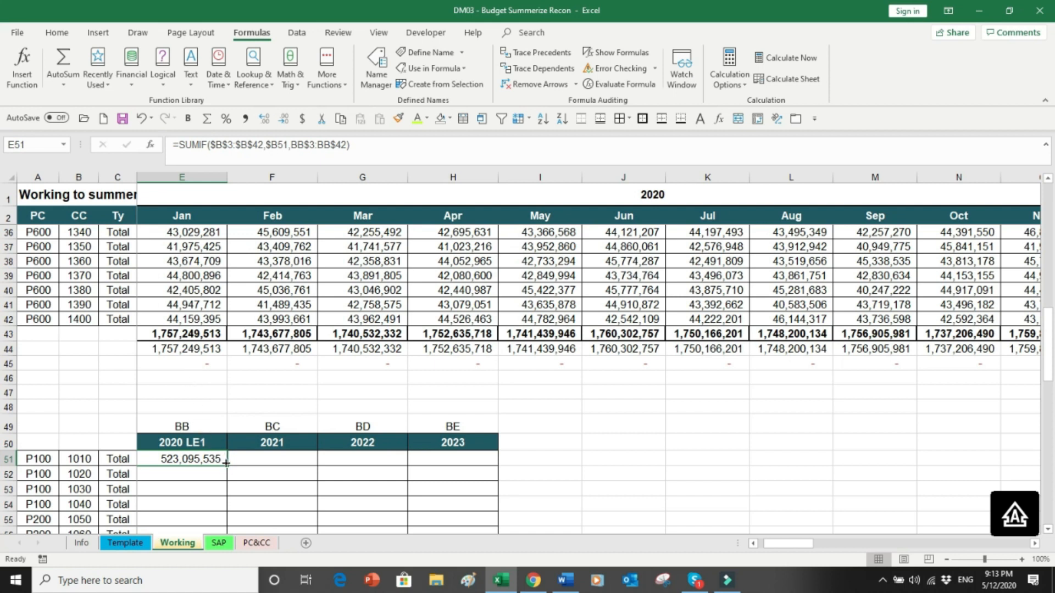
mouse_move(226, 463)
left_mouse_down()
mouse_move(223, 544)
mouse_move(218, 472)
mouse_move(216, 480)
left_mouse_up()
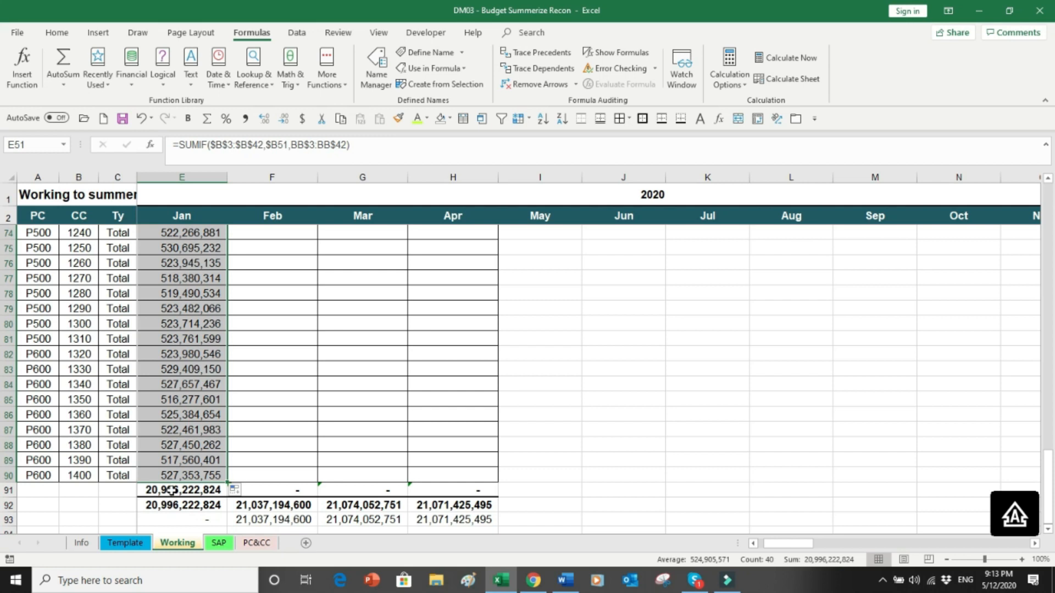
Step: Examine the yearly totals in row 43 of the upper table to compare 2020 with the lower table's 2020 LE1 total
key("Up")
key("Up")
key("Up")
key("Up")
key("Up")
key("Up")
key("Up")
key("Up")
key("Up")
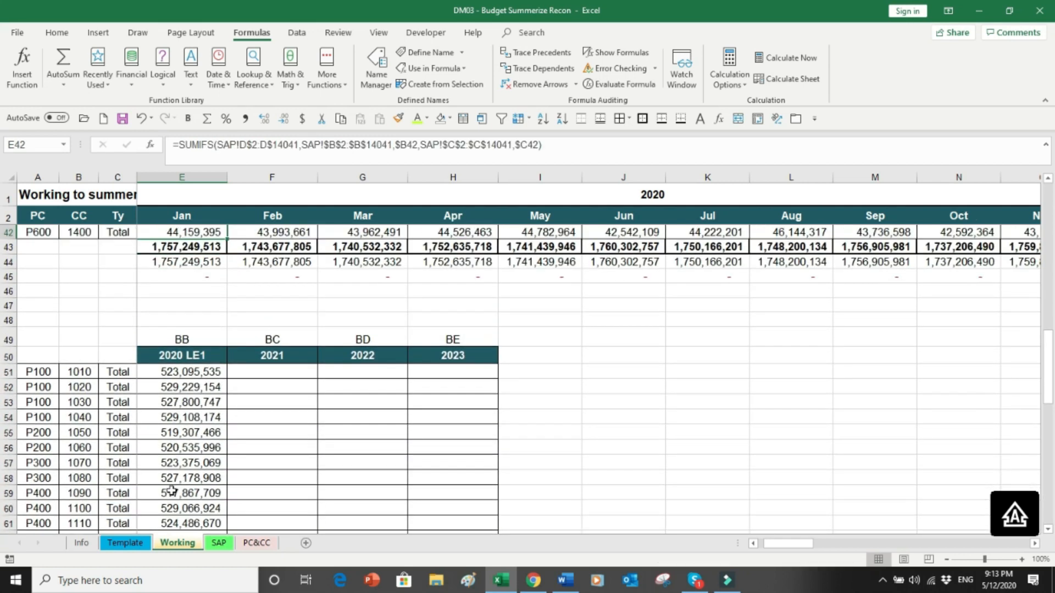
key("Down")
key("Right")
key("Right")
key("Right")
key("Right")
key("Right")
key("Right")
key("Right")
key("Right")
key("Right")
key("Right")
key("Right")
key("Right")
key("Right")
key("Right")
key("Right")
key("Right")
key("Right")
key("Right")
key("Right")
key("Right")
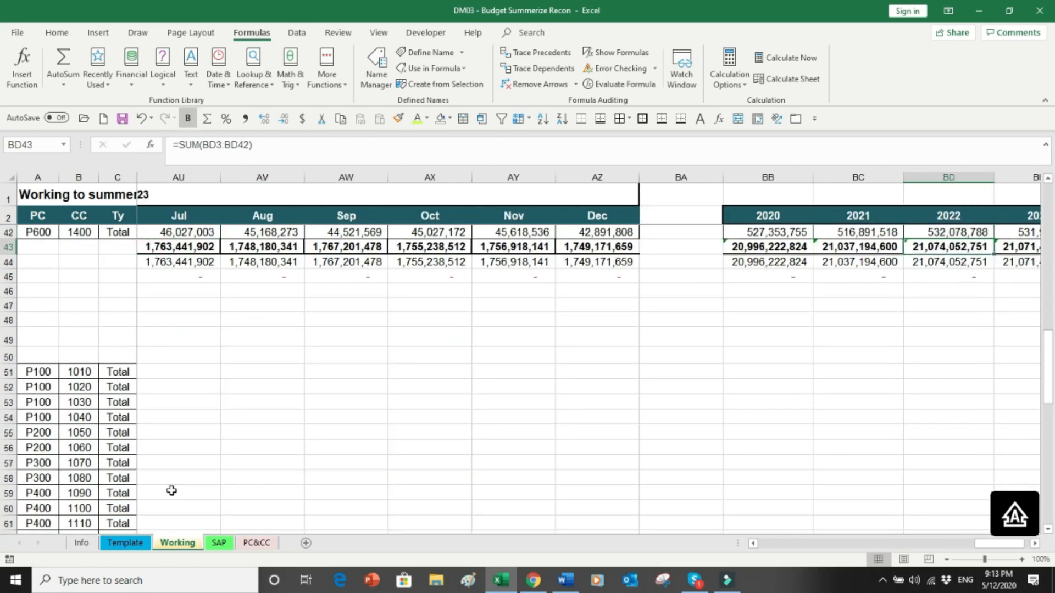
key("Down")
key("Left")
key("Left")
key("Up")
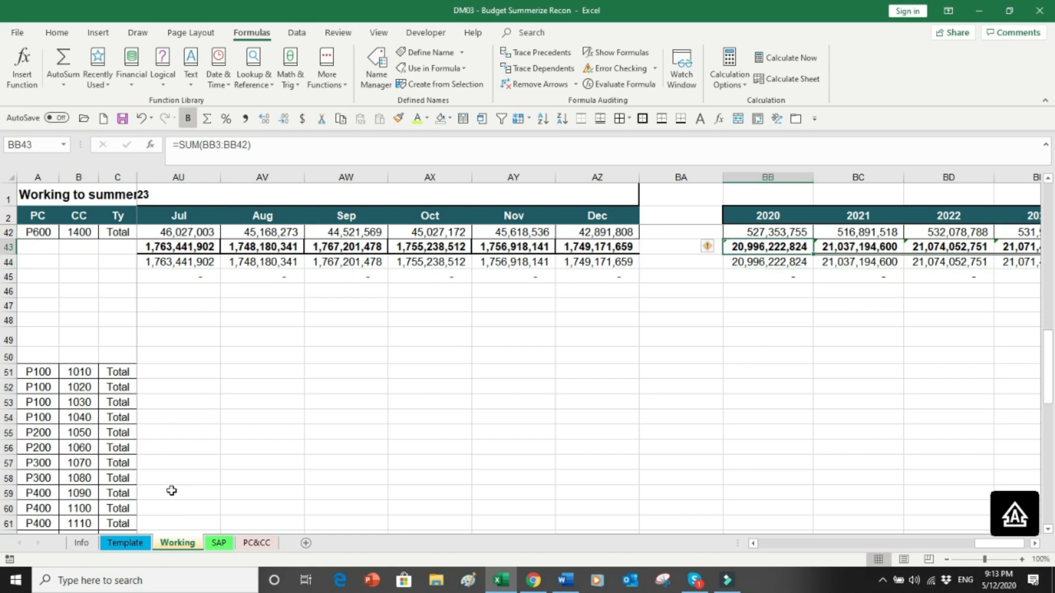
Step: Fill the 2020 LE1 SUMIF formulas in E51:E90 across the 2021, 2022 and 2023 columns of the lower table
key("Left")
key("Left")
key("Left")
key("ctrl+Left")
key("Down")
key("Down")
key("Down")
key("Down")
key("Down")
key("Down")
key("Down")
key("Down")
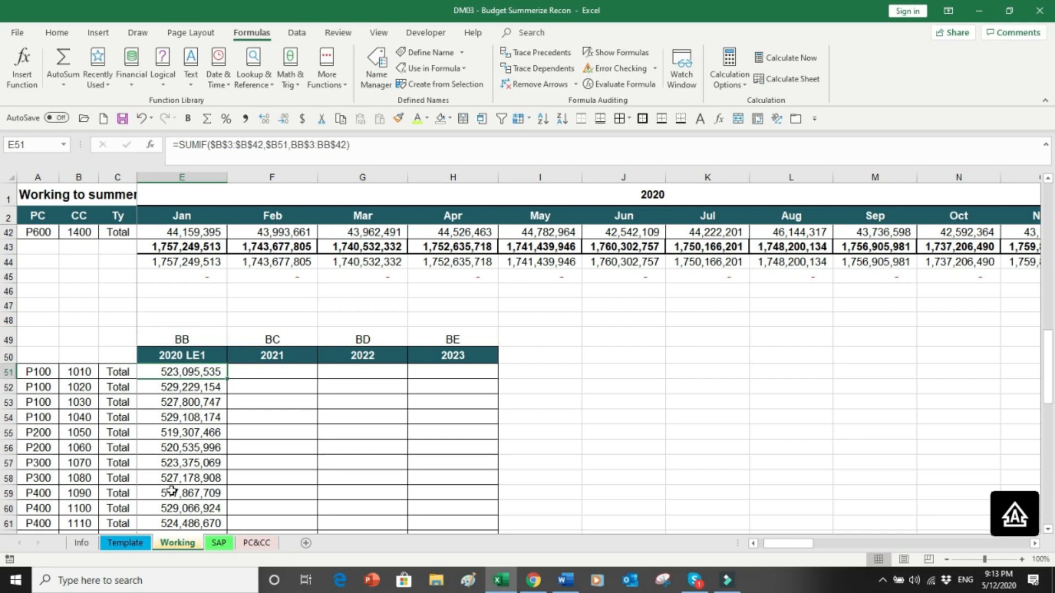
key("shift+Down")
key("shift+Down")
key("shift+Down")
key("shift+Down")
key("shift+Down")
key("shift+Down")
key("shift+Down")
key("shift+Down")
key("shift+Down")
key("shift+Down")
key("shift+Down")
key("shift+Down")
key("shift+Down")
key("shift+Down")
key("shift+Down")
key("shift+Down")
key("shift+Down")
key("shift+Down")
key("shift+Down")
key("shift+Down")
key("shift+Down")
key("shift+Down")
key("shift+Down")
key("shift+Down")
key("shift+Down")
key("shift+Down")
key("shift+Down")
key("shift+Down")
key("shift+Down")
key("shift+Down")
key("shift+Down")
key("shift+Down")
key("shift+Down")
key("shift+Down")
key("shift+Down")
key("shift+Down")
key("shift+Down")
key("shift+Down")
key("shift+Down")
key("shift+Down")
key("shift+Down")
key("shift+Down")
key("shift+Down")
key("shift+Down")
key("shift+Down")
key("shift+Down")
key("shift+Down")
key("shift+Down")
key("shift+Down")
key("shift+Down")
key("shift+Down")
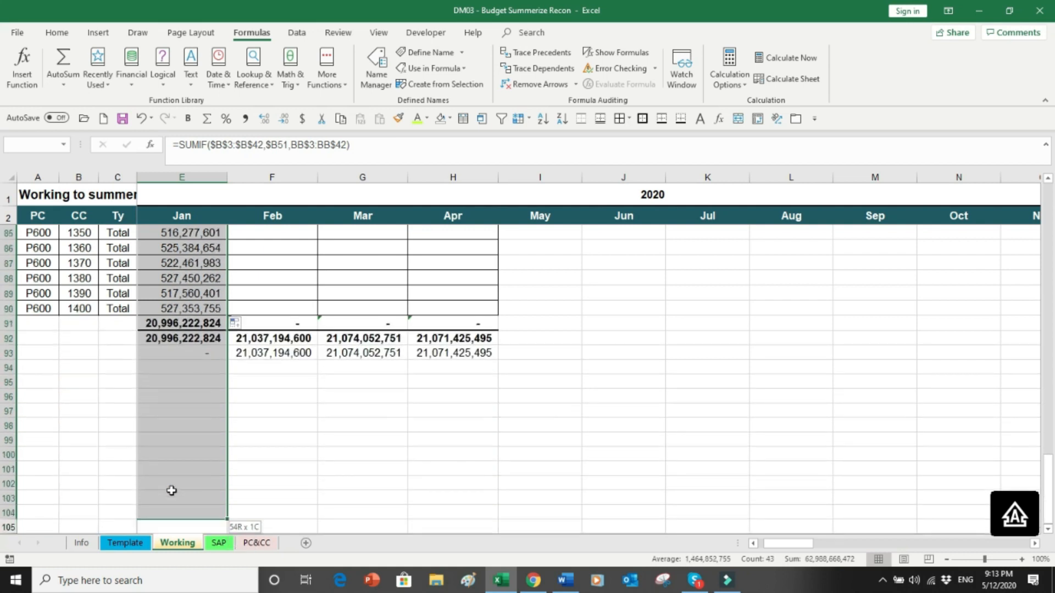
key("shift+Up")
key("shift+Up")
key("shift+Up")
key("shift+Up")
key("shift+Up")
key("shift+Up")
key("shift+Up")
key("shift+Up")
key("shift+Up")
key("shift+Up")
key("shift+Up")
key("shift+Up")
key("shift+Up")
key("shift+Up")
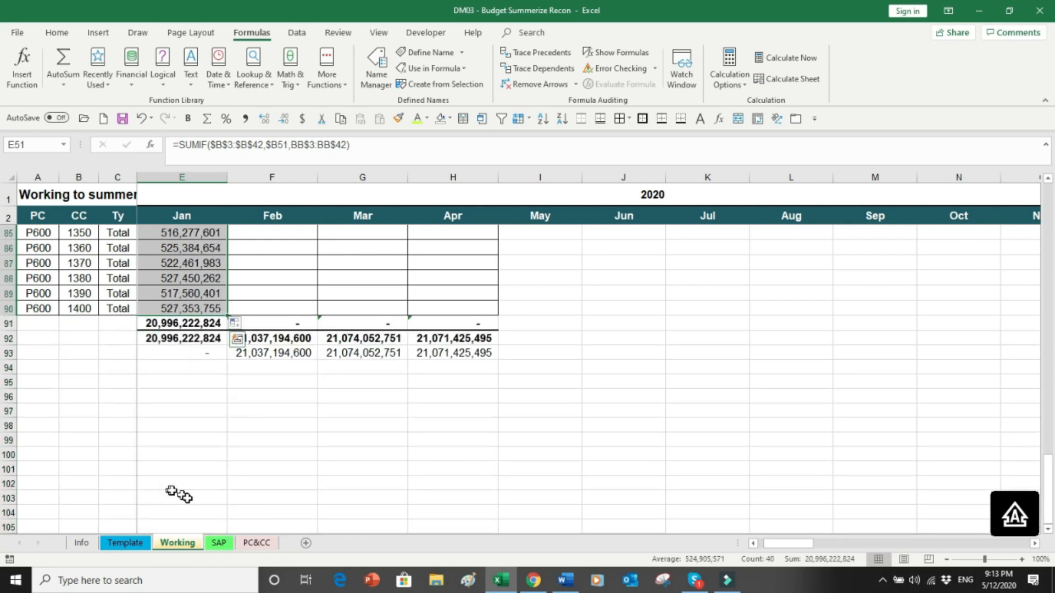
left_click_drag(228, 314, 228, 314)
left_click_drag(228, 314, 483, 317)
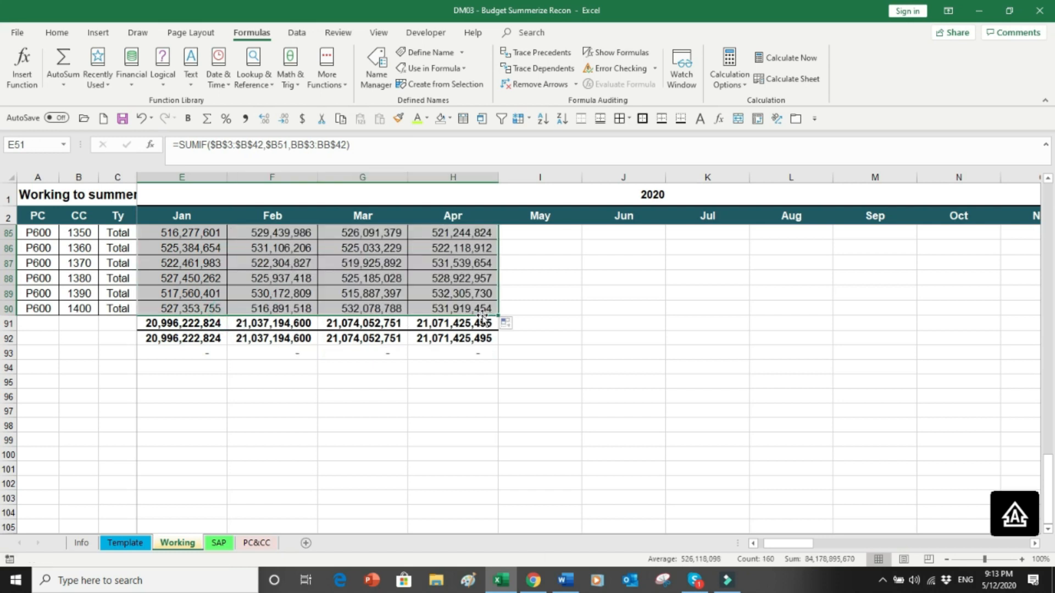
Step: Inspect the row 92 check totals for 2020 LE1 through 2023 and the filled cost center amounts above them
left_click(176, 337)
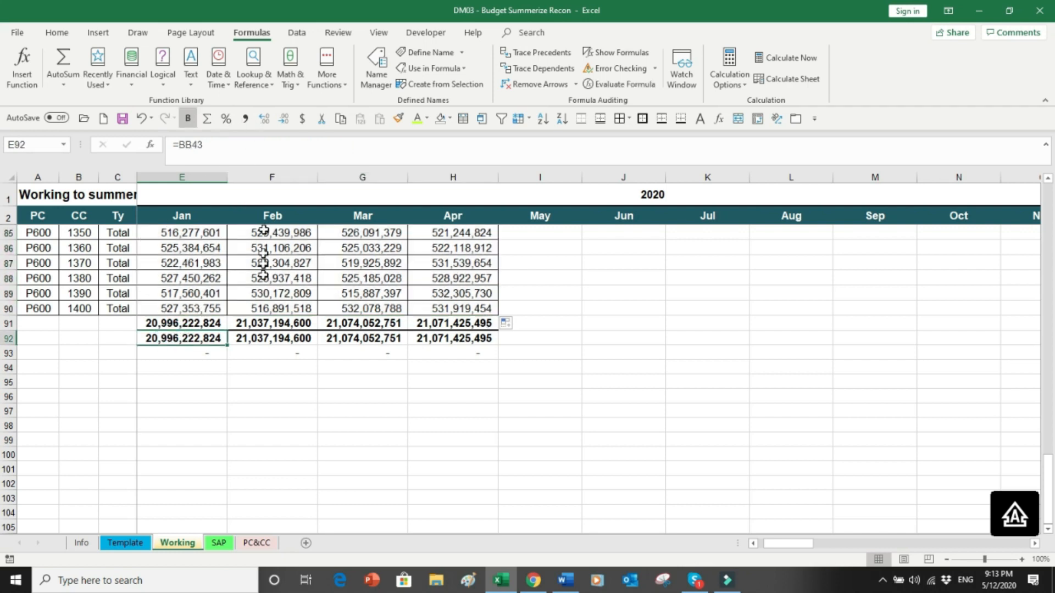
left_click(277, 338)
left_click(382, 337)
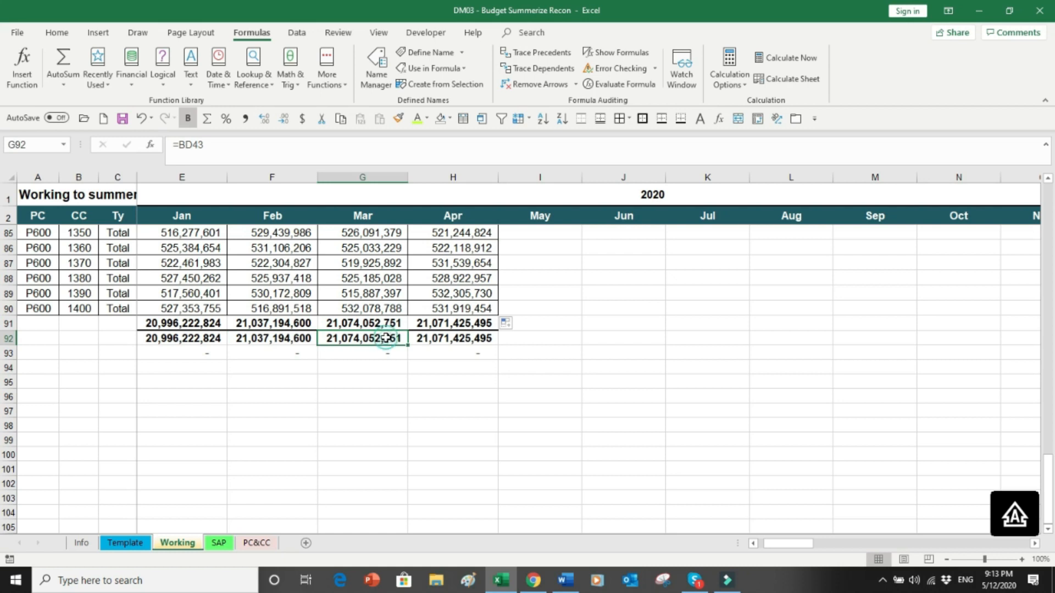
left_click(425, 340)
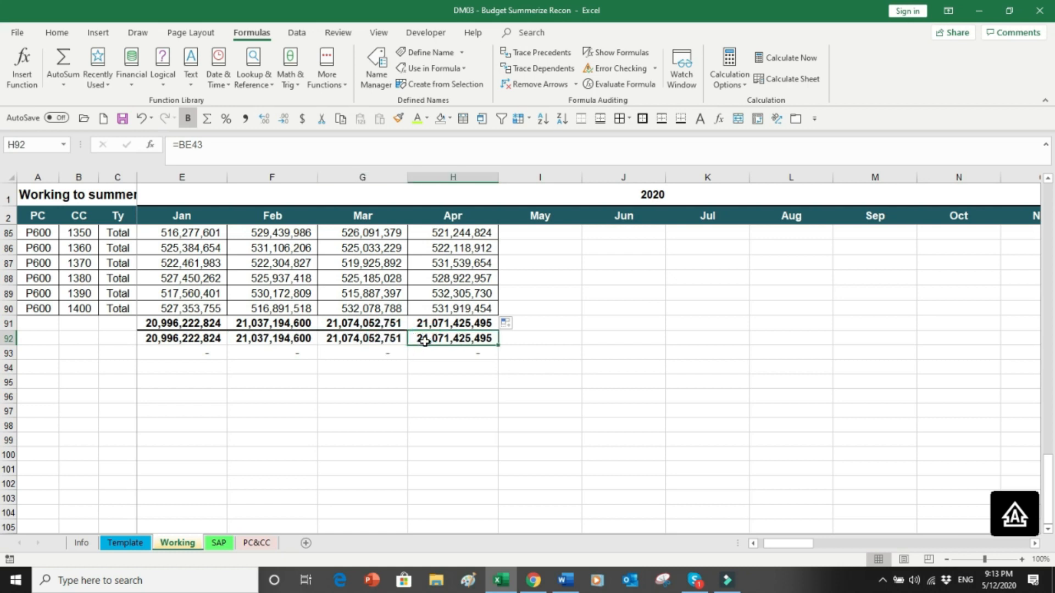
key("Up")
key("Up")
key("Up")
key("Up")
key("Up")
key("Up")
key("Up")
key("Up")
key("Up")
key("Up")
key("Up")
key("Up")
key("Up")
key("Up")
key("Up")
key("Up")
key("Up")
key("Up")
key("Up")
key("Up")
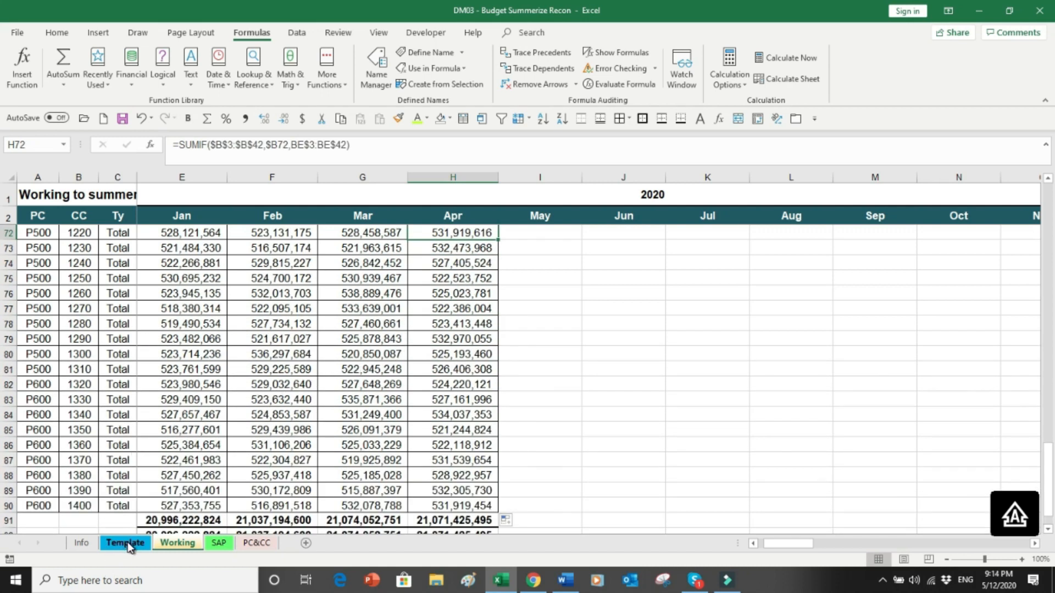
key("Up")
key("Up")
key("Up")
key("Up")
key("Up")
key("Up")
key("Up")
key("Up")
key("Up")
key("Up")
key("Up")
key("Up")
key("Up")
key("Up")
key("Up")
key("Up")
key("Up")
key("Up")
key("Up")
key("Up")
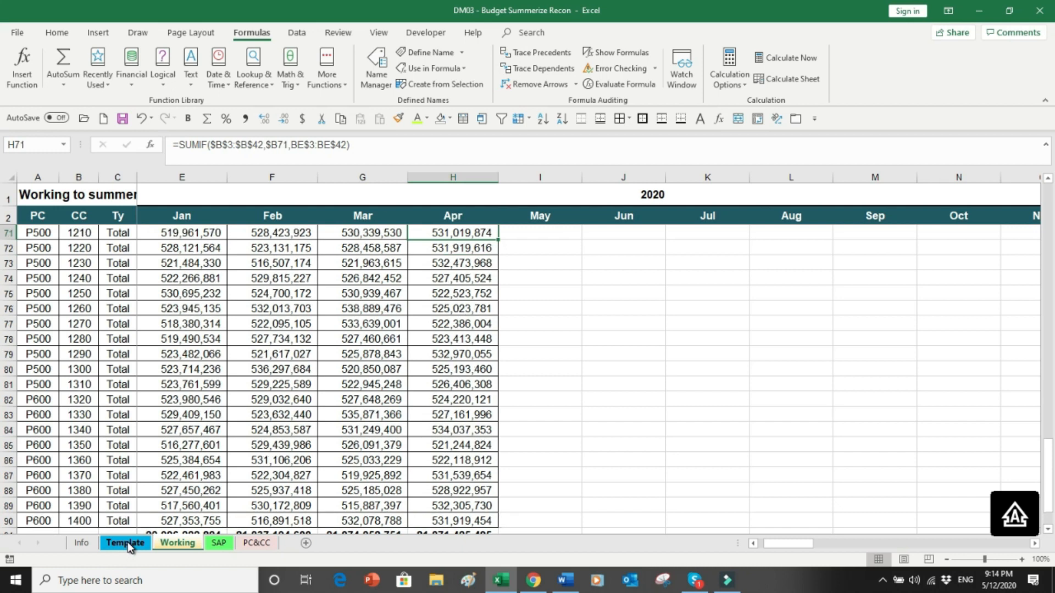
Step: Examine the cost center rows and SUMIF amounts in the lower Working table, starting with the Finance rows
key("Left")
key("Left")
key("Left")
key("Left")
key("Left")
key("Left")
key("Left")
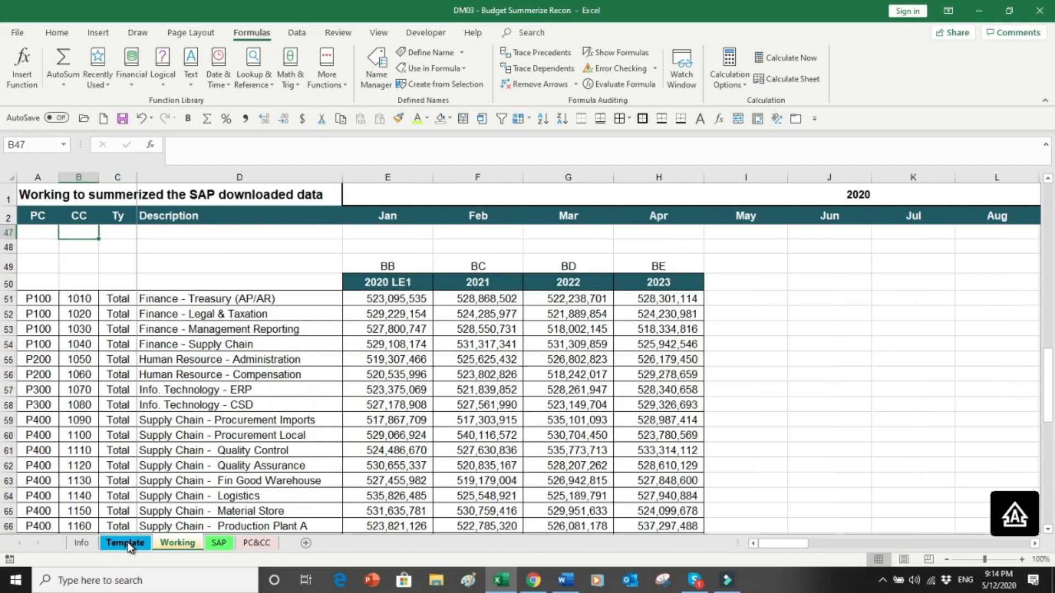
key("Down")
key("Down")
key("Down")
key("Down")
key("Down")
key("Down")
key("Down")
key("Right")
key("Right")
key("Right")
key("Right")
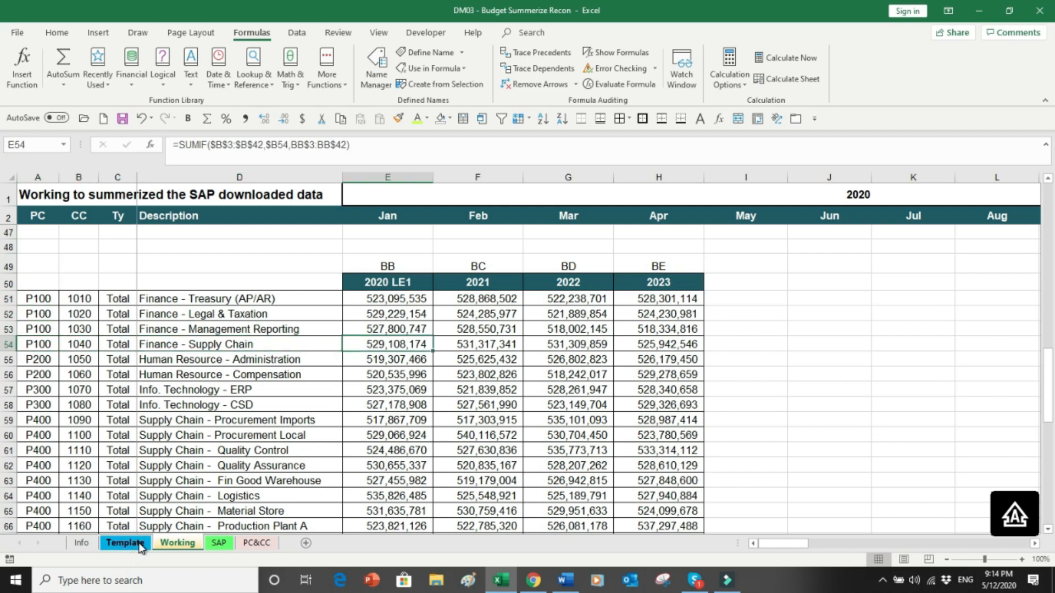
Step: Switch to the Template sheet and review its department rows, emailed budget figures and BUDGET CAD '000 heading
left_click(138, 544)
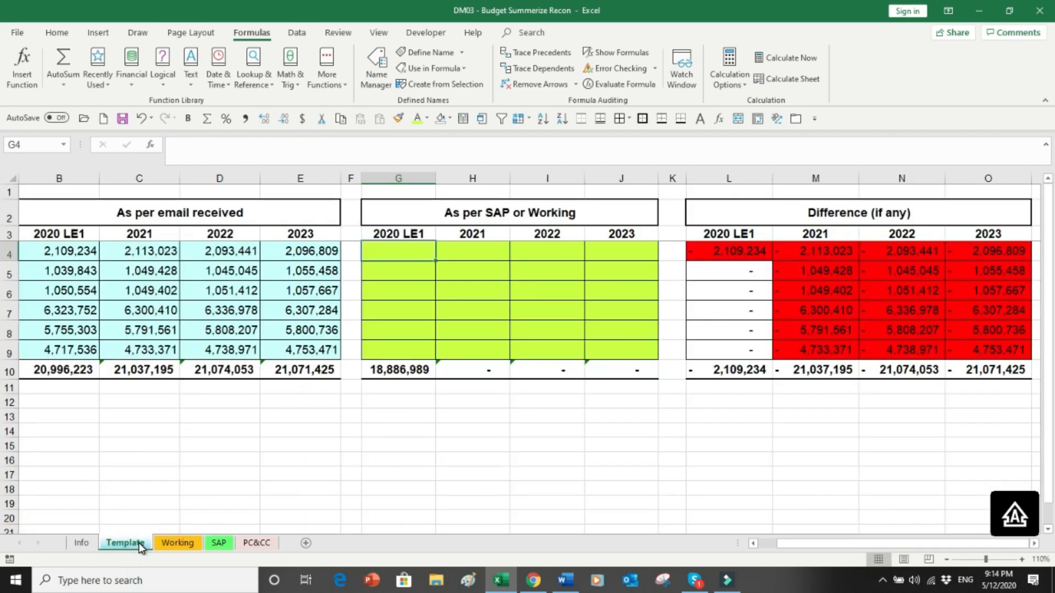
key("Left")
key("Left")
key("Left")
key("Left")
key("Left")
key("Left")
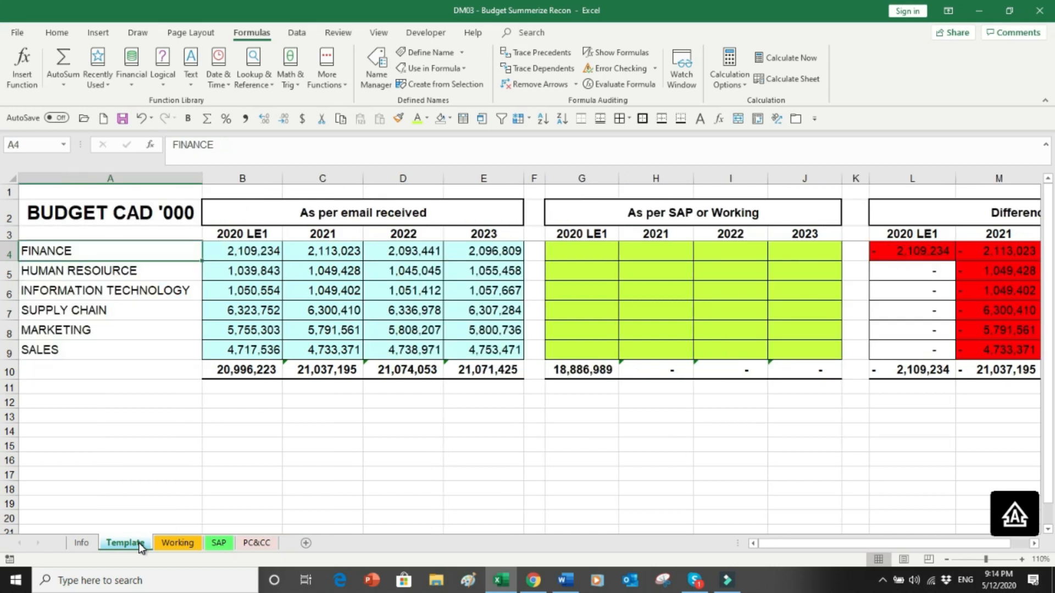
key("Right")
key("Right")
key("Right")
key("Right")
key("Right")
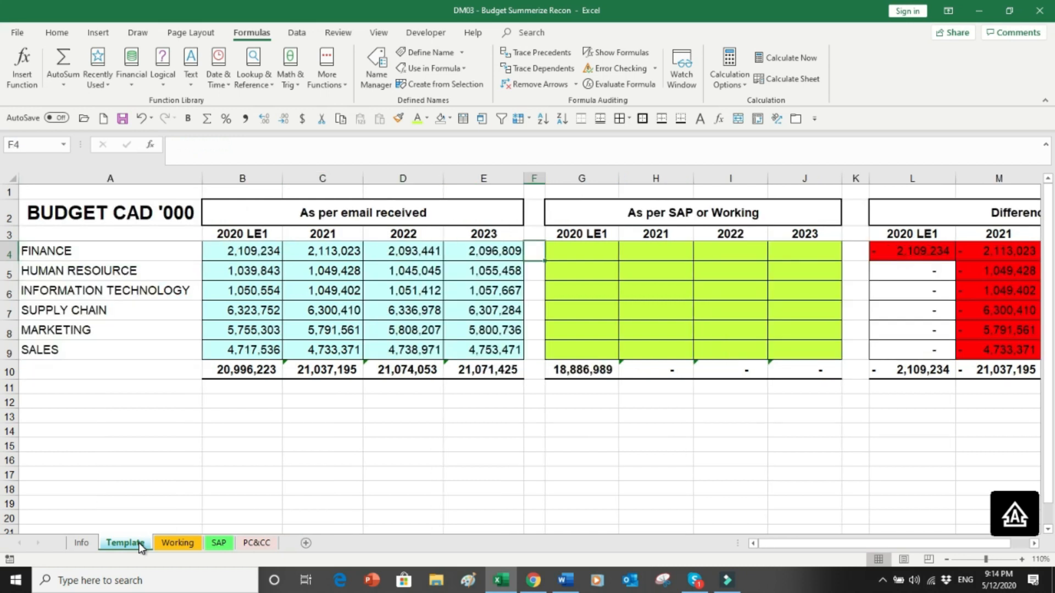
key("Left")
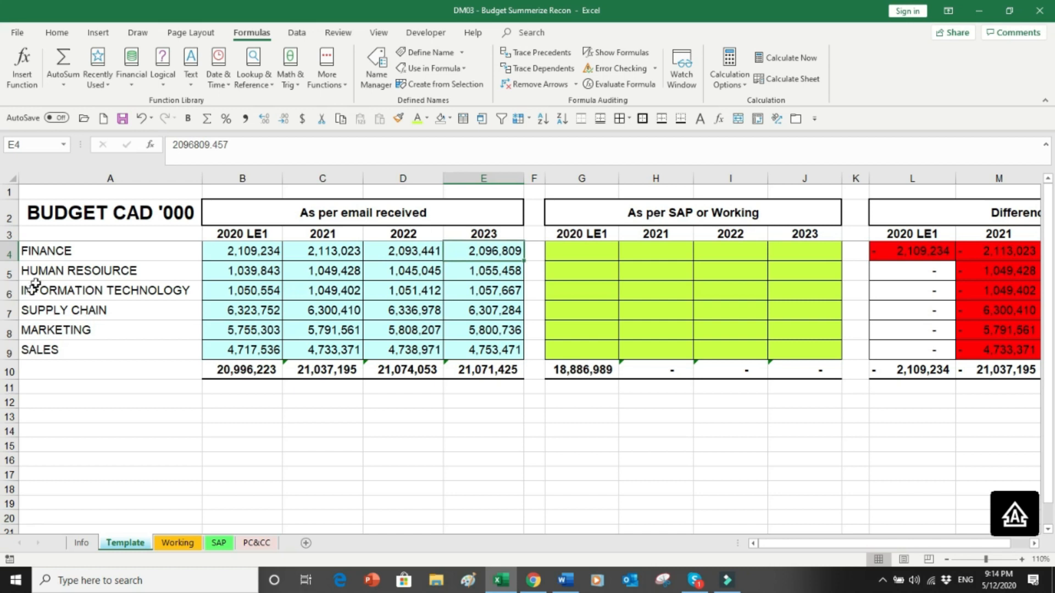
left_click(102, 211)
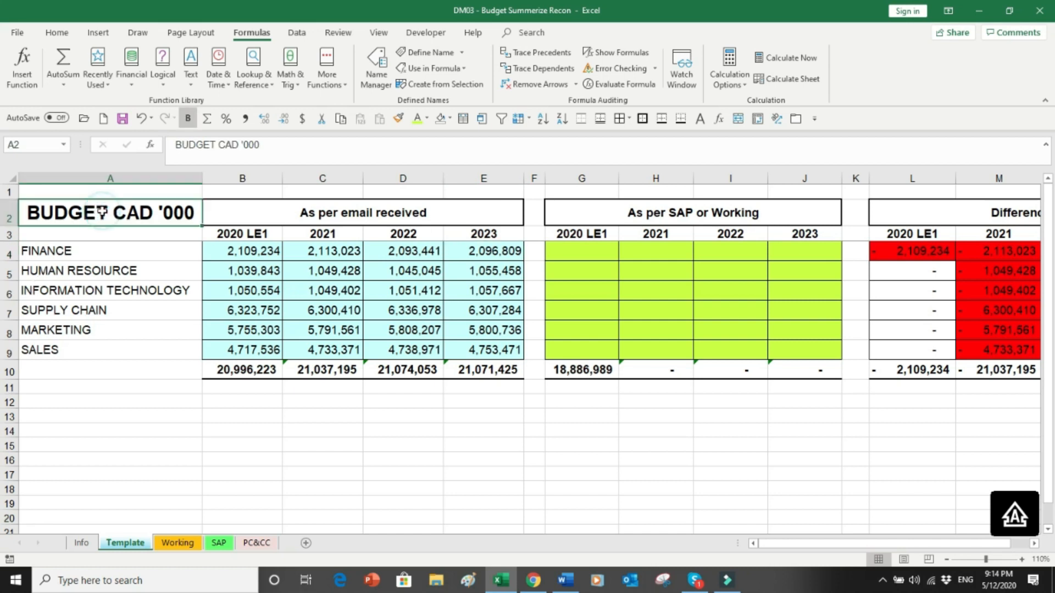
Step: Enter =SUM(Working!E$51:E$54) in G4 of the Template sheet to total Finance for 2020 LE1
left_click(559, 253)
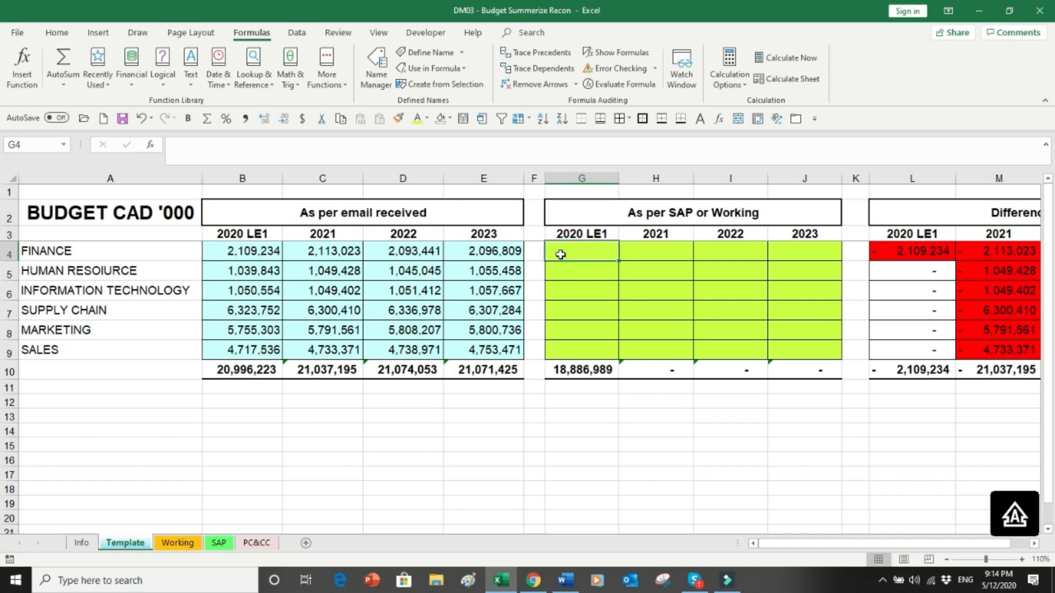
type("=SUM")
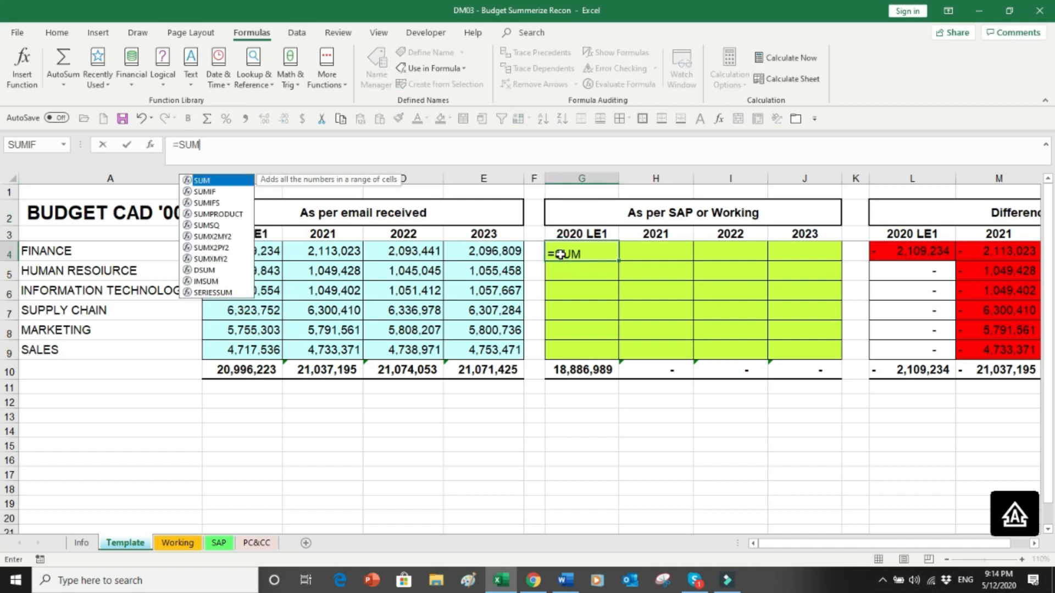
type("(")
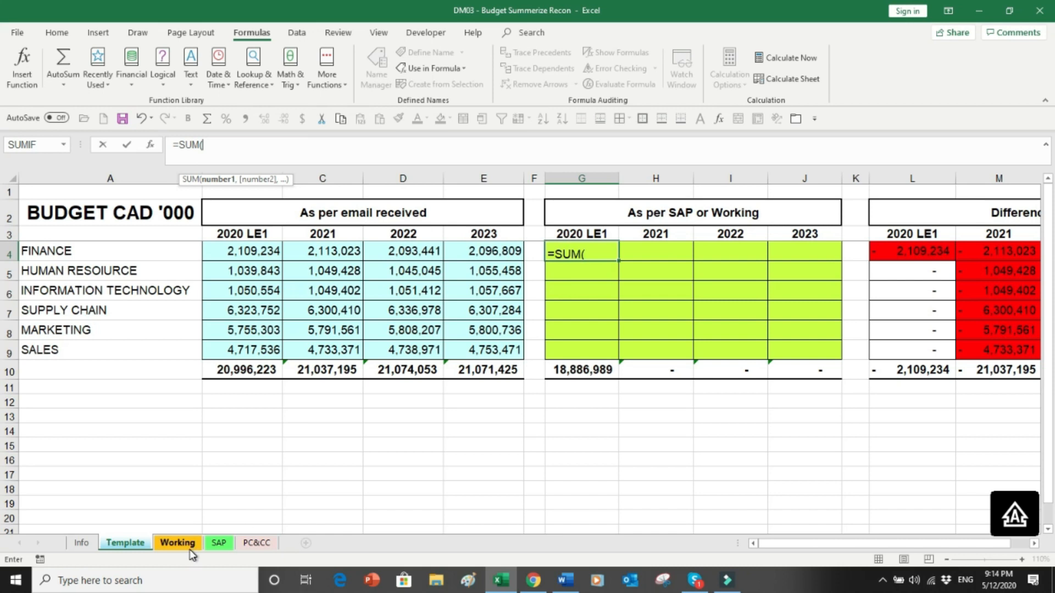
left_click(186, 547)
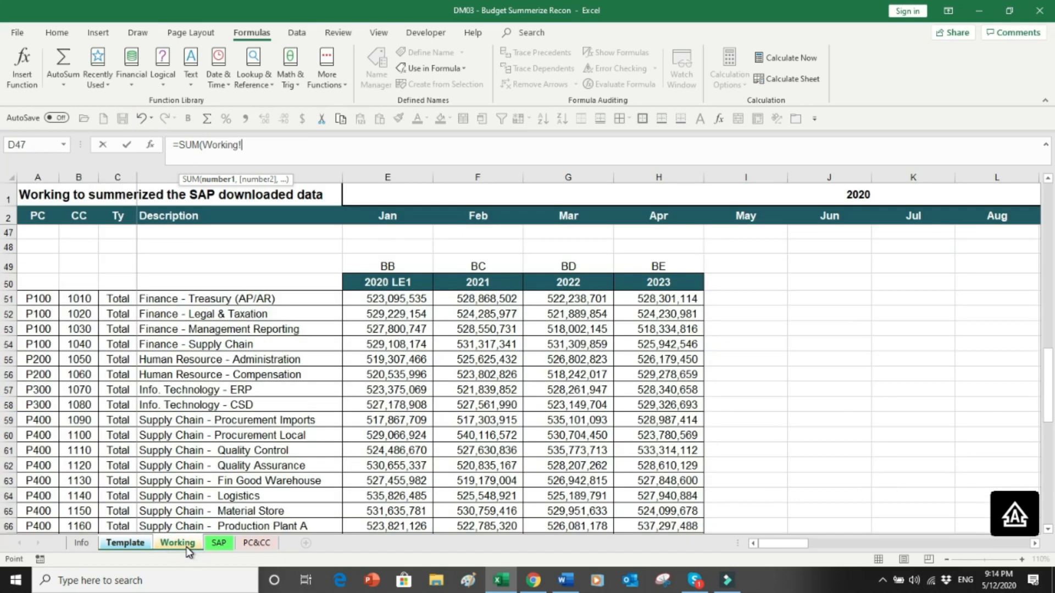
left_click(380, 301)
left_click_drag(380, 301, 380, 345)
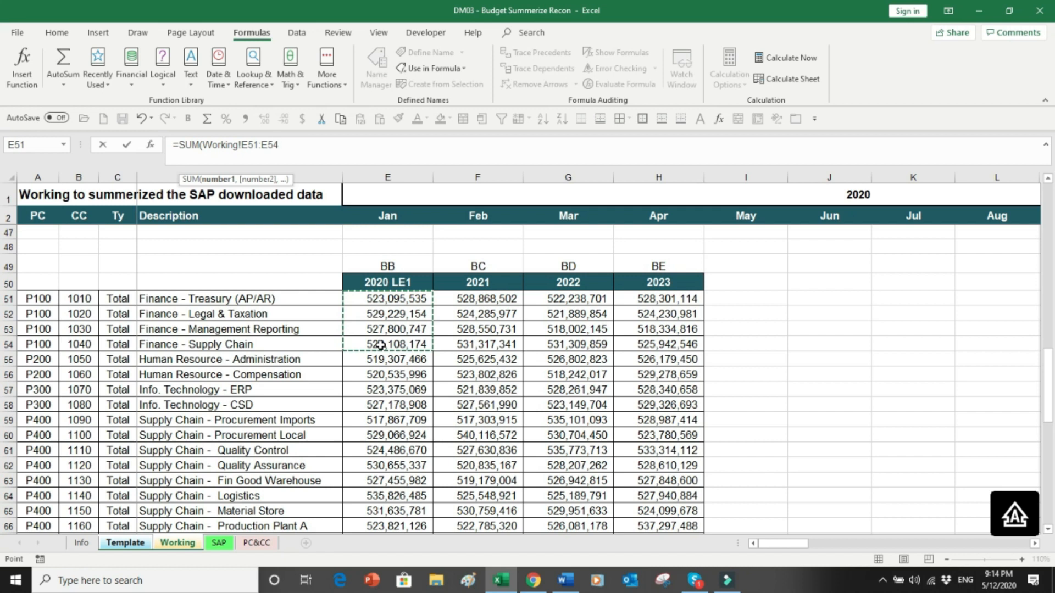
key("F4")
key("F4")
type(")")
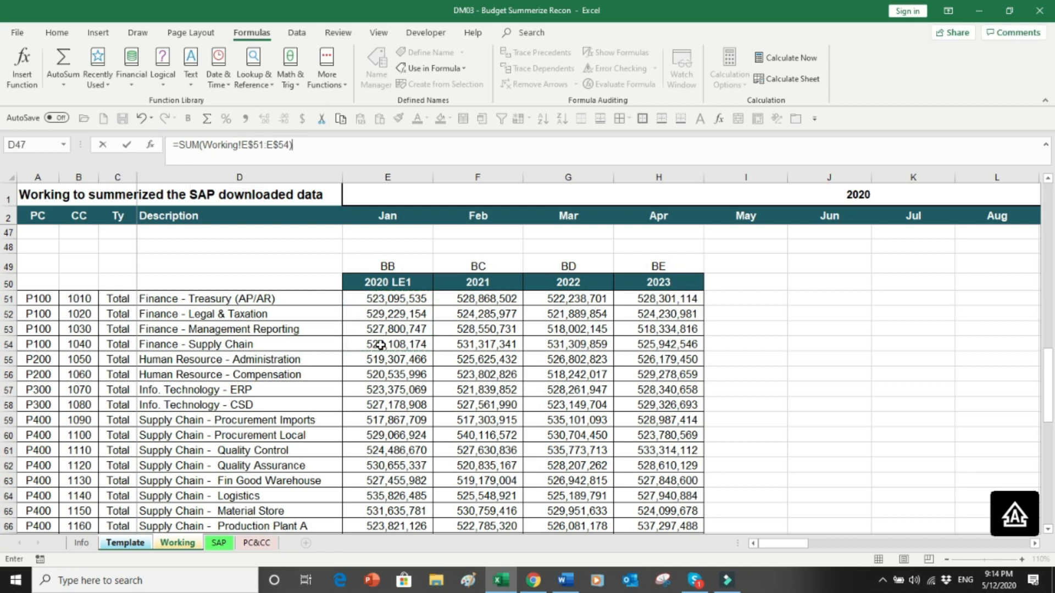
key("ctrl+Return")
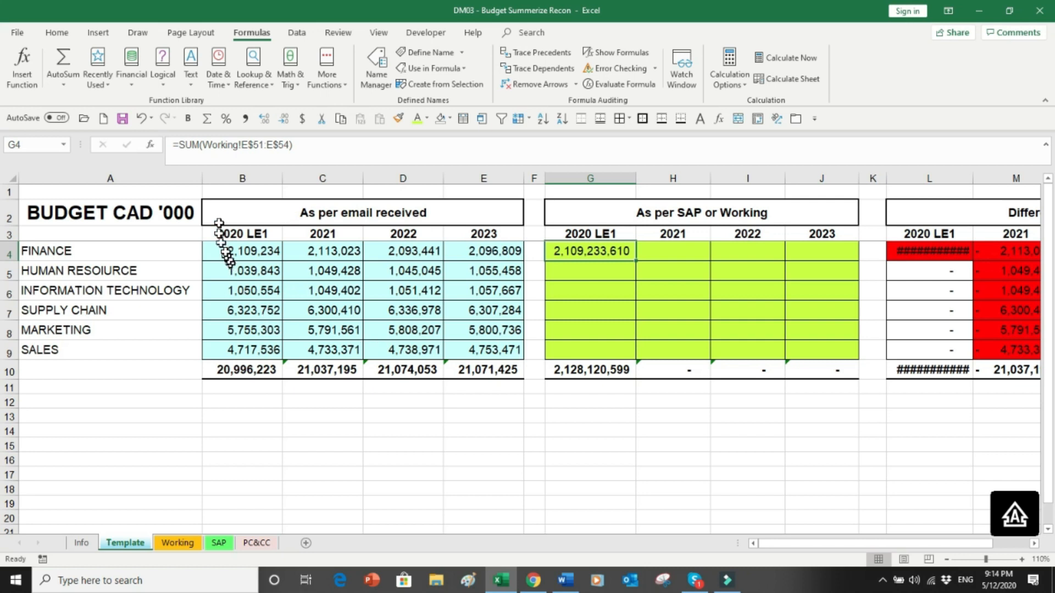
Step: Divide the Finance 2020 LE1 SUM formula in G4 by 1000
left_click(340, 145)
type("/1000")
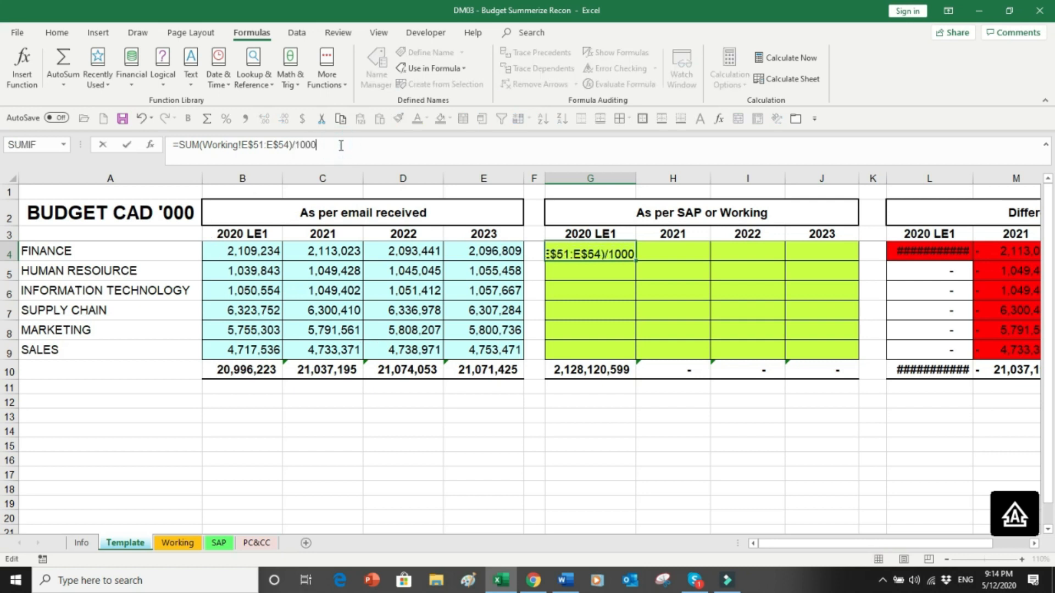
key("Return")
key("Up")
key("Right")
key("Right")
key("Right")
key("Right")
key("Left")
key("Left")
key("Left")
key("Left")
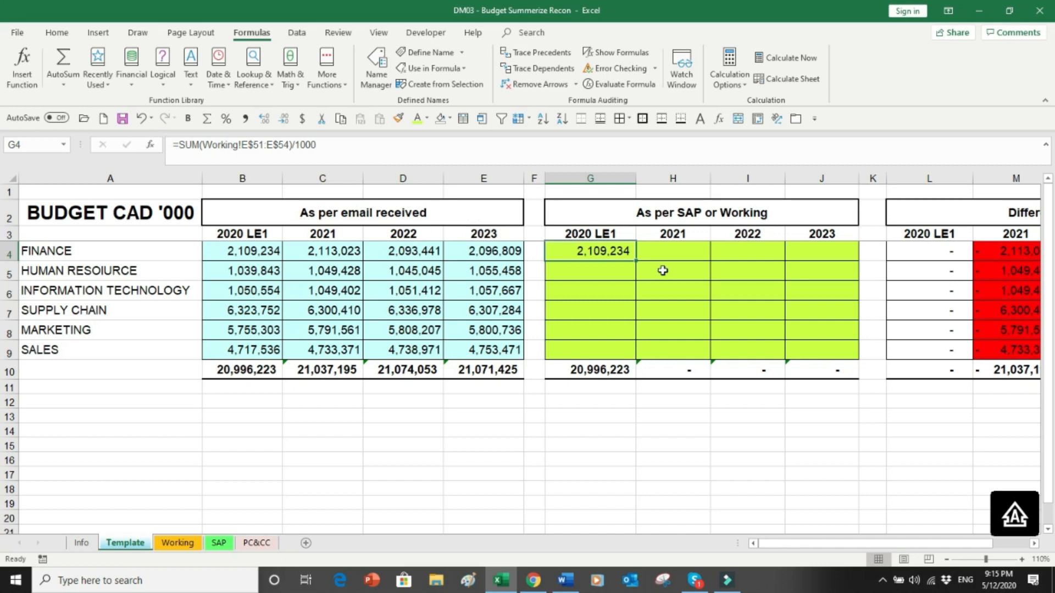
Step: Fill the Finance formula in G4 across the 2021, 2022 and 2023 columns through J4
left_click_drag(638, 264, 833, 259)
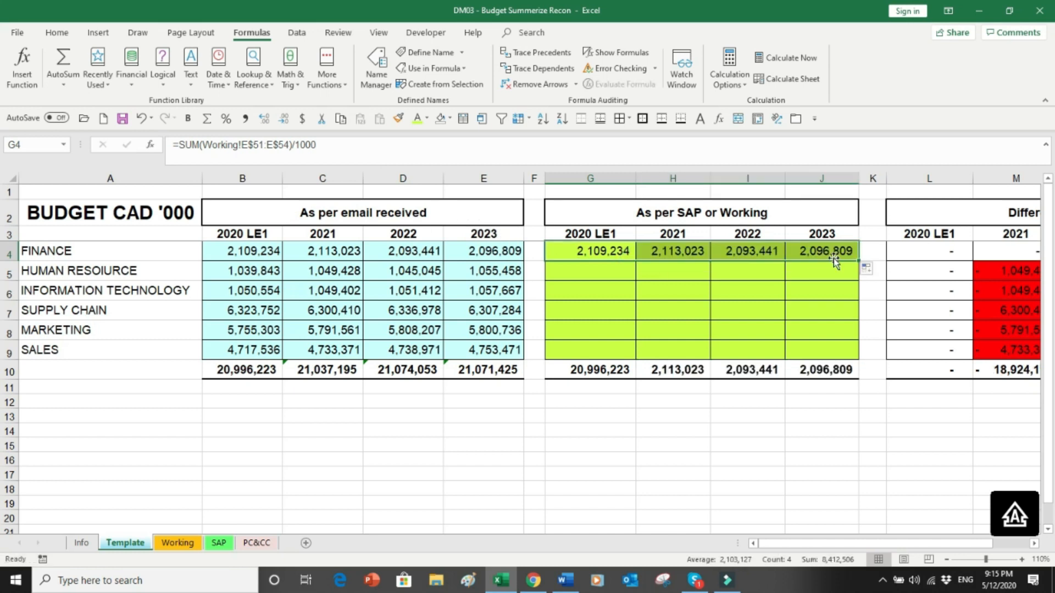
double_click(1034, 544)
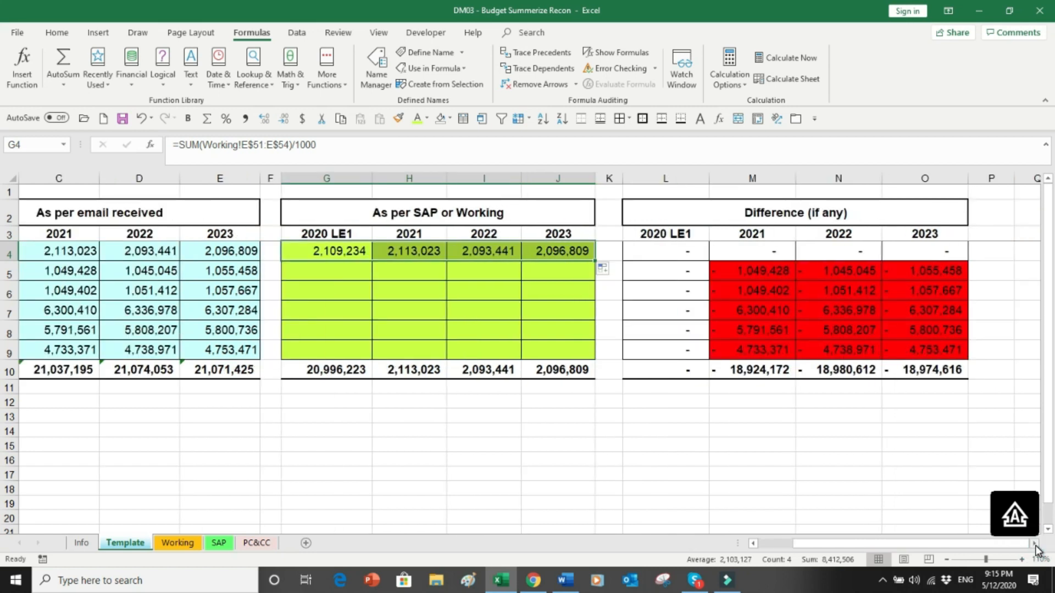
key("ctrl+z")
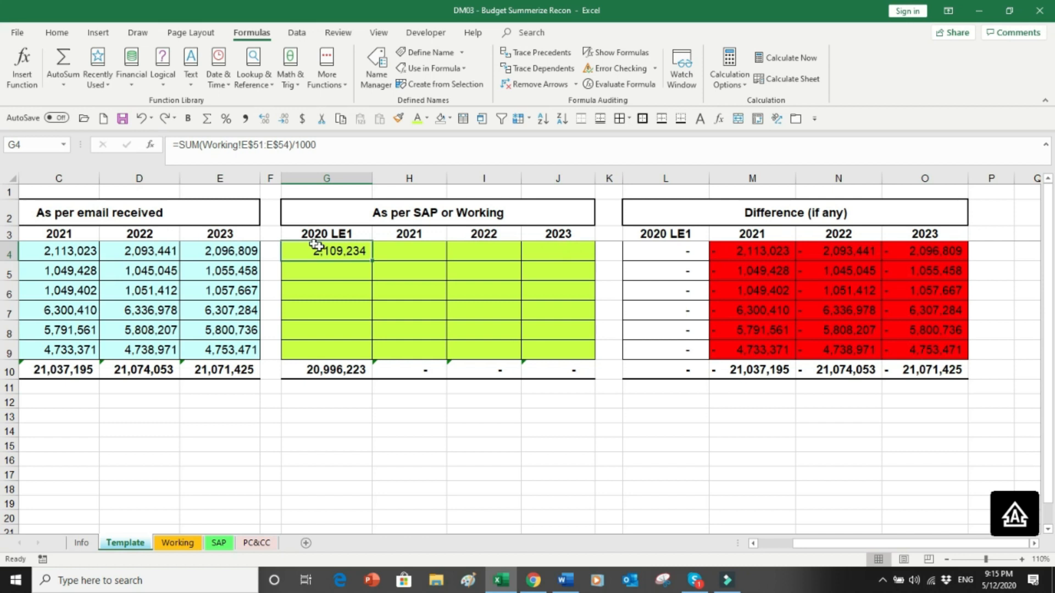
left_click_drag(374, 264, 587, 259)
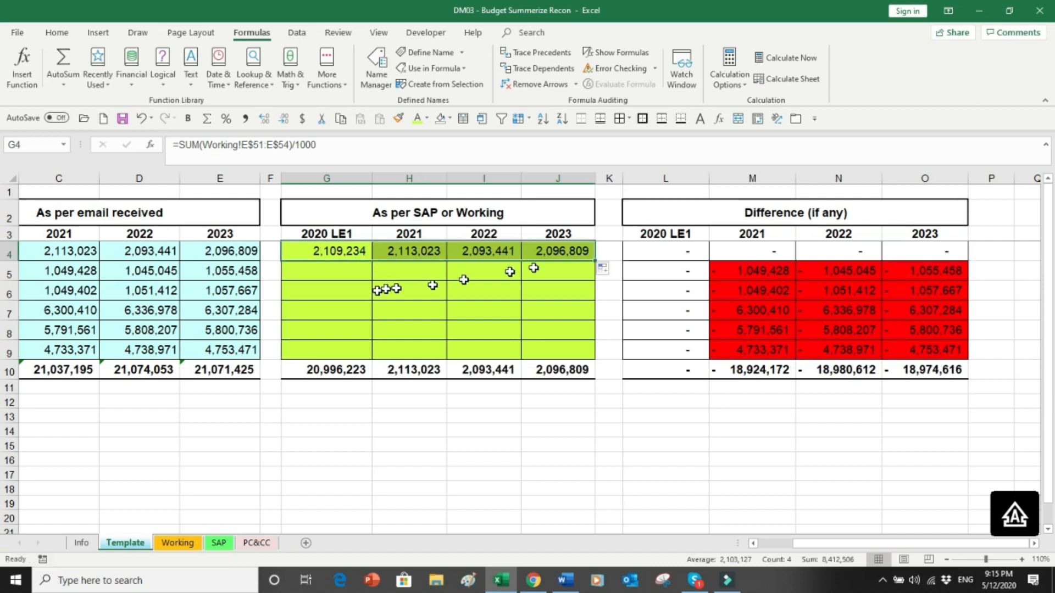
Step: Change the font color of the 2020 LE1 cells for Human Resource through Sales, G5:G9, to black
left_click(340, 271)
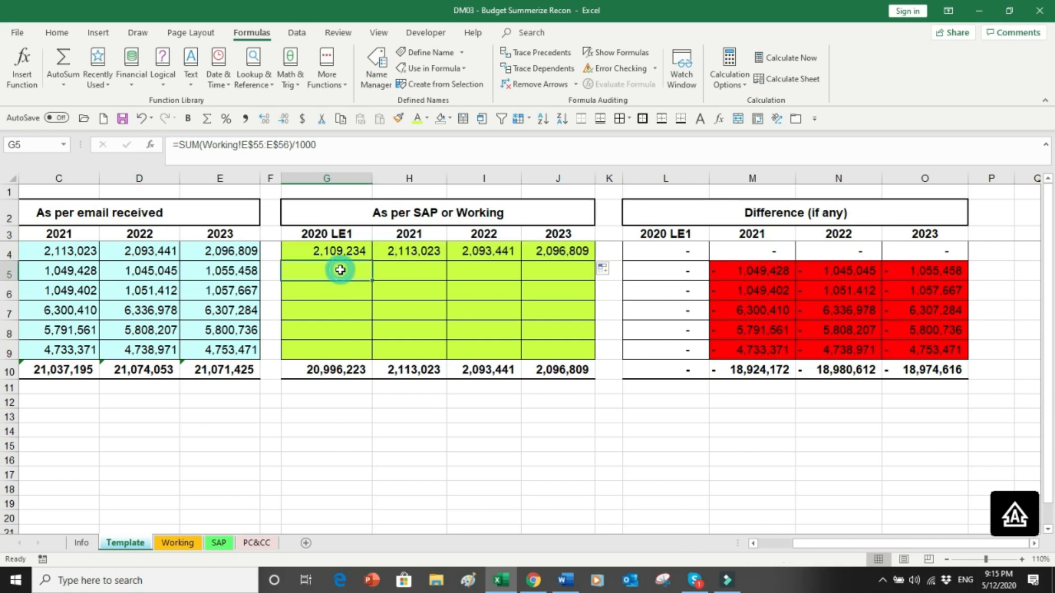
left_click_drag(275, 270, 329, 346)
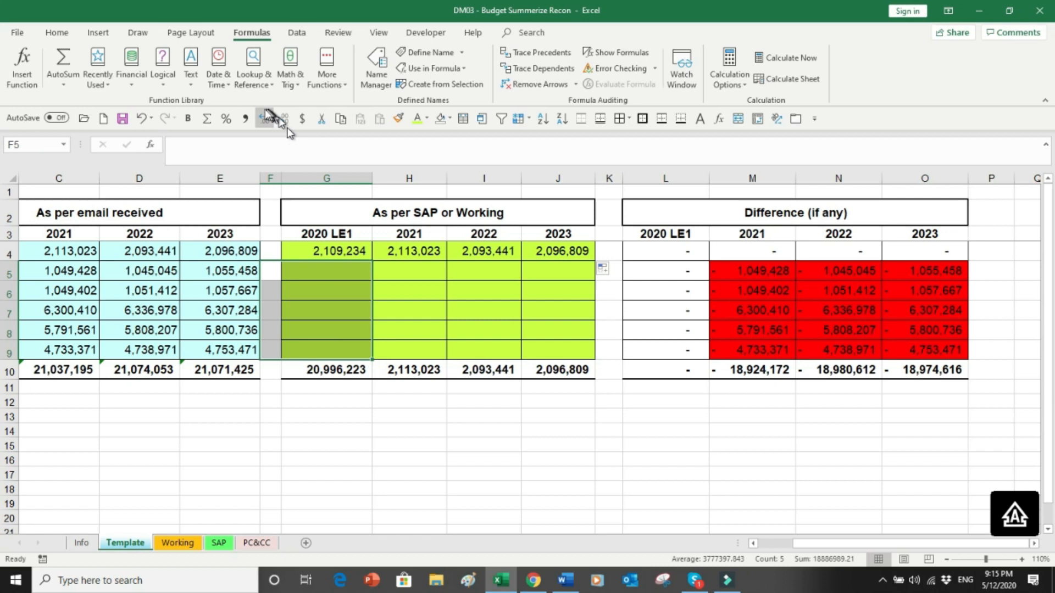
left_click(64, 38)
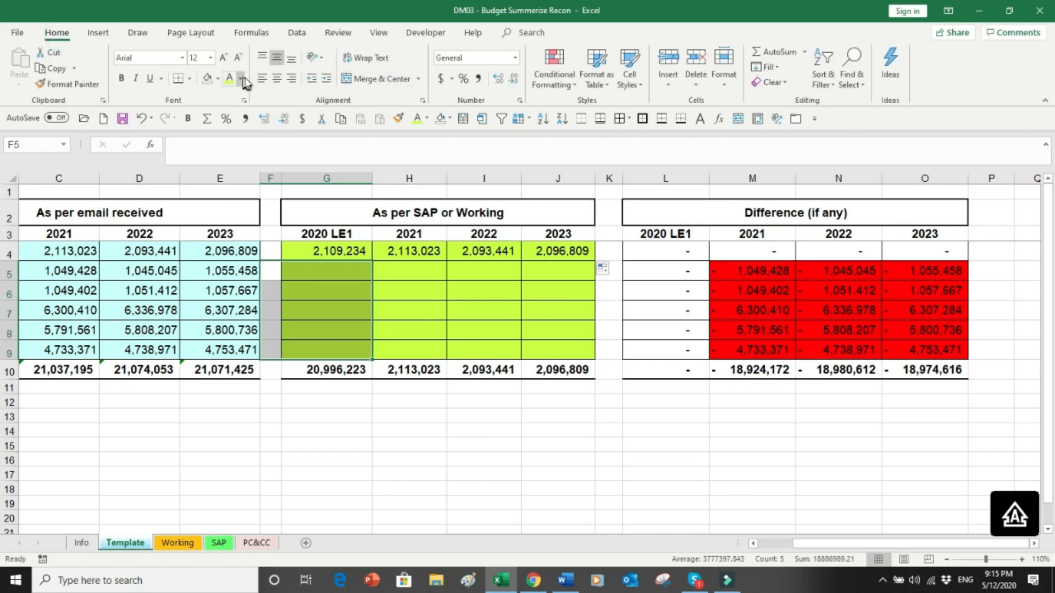
left_click(240, 79)
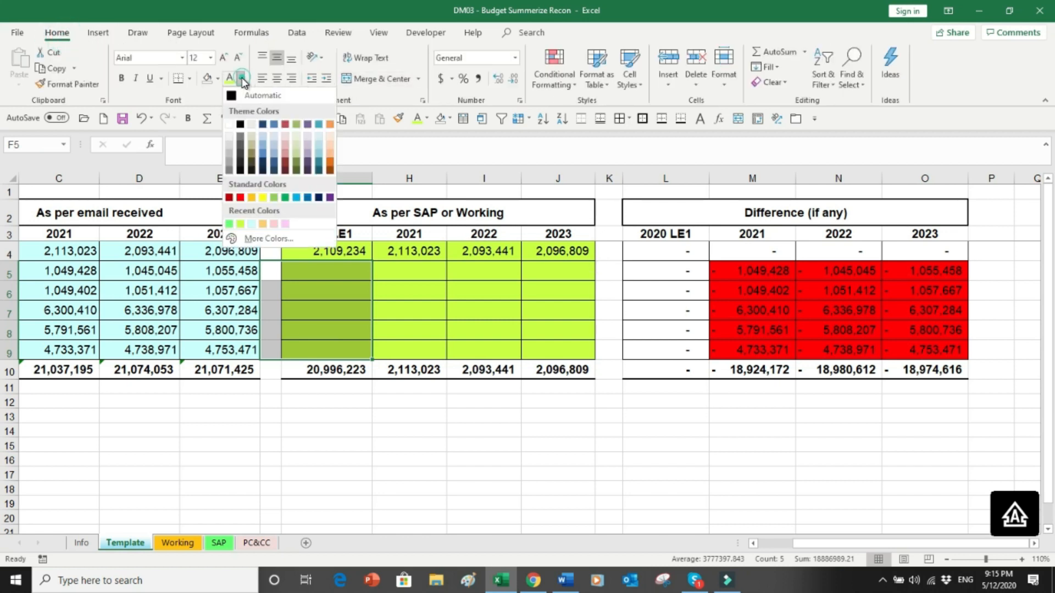
left_click(240, 123)
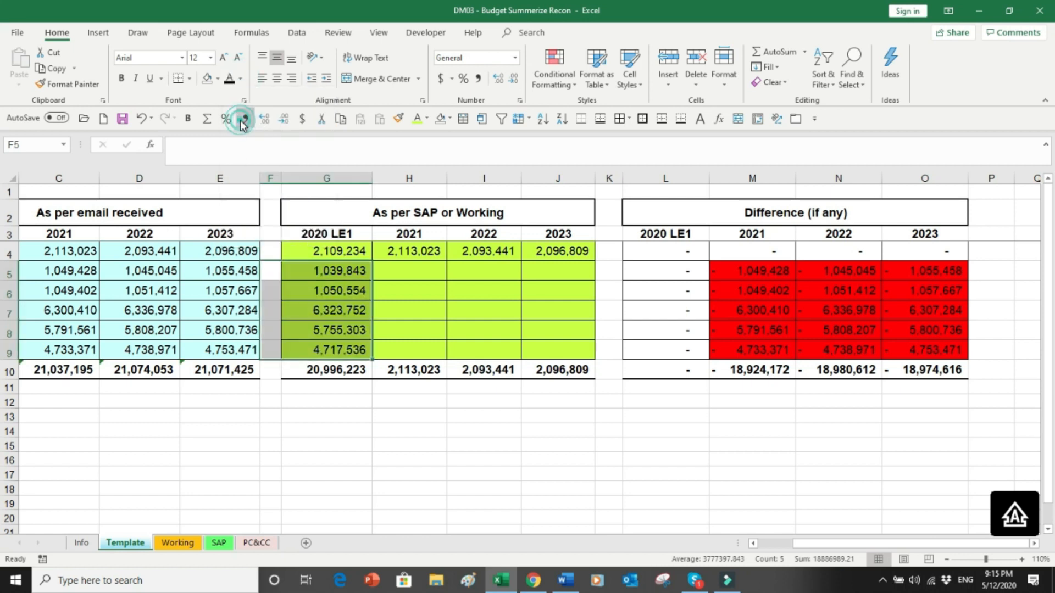
Step: Fill the 2020 LE1 formulas in G5:G9 across the 2021, 2022 and 2023 columns through J9
left_click(350, 267)
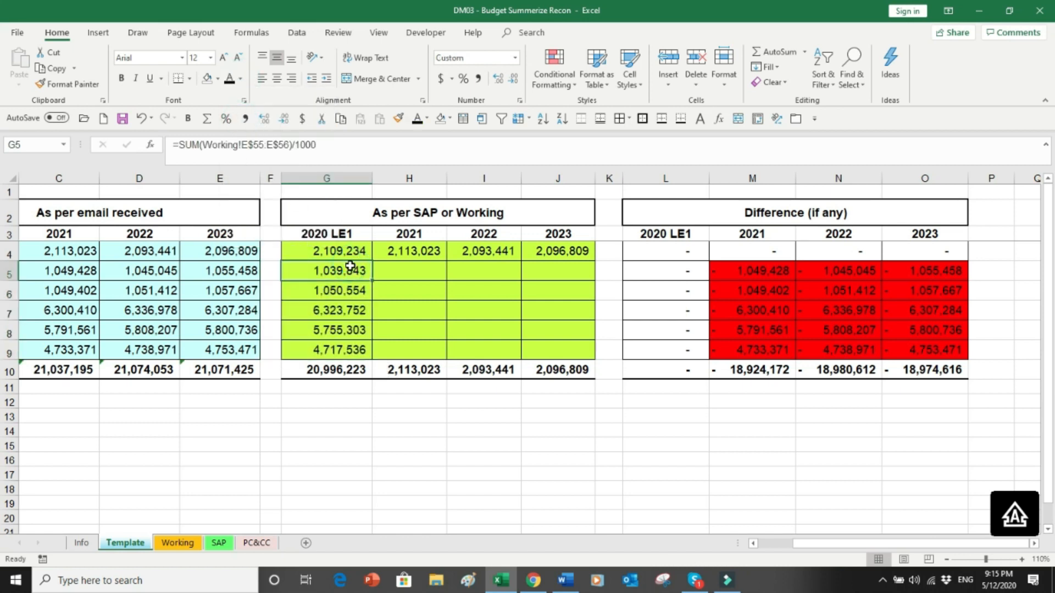
left_click_drag(350, 270, 570, 348)
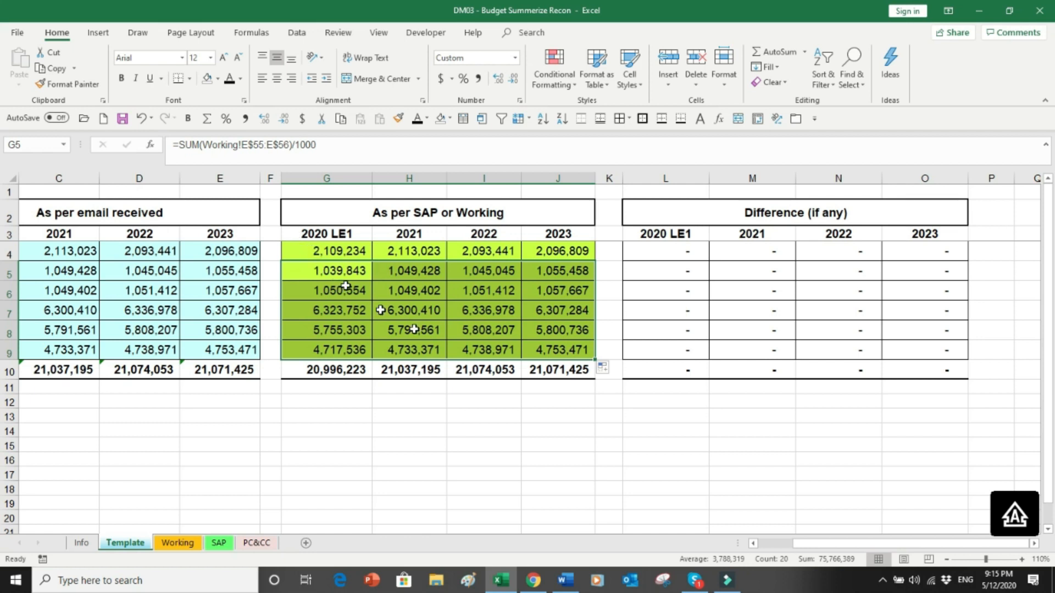
key("Left")
key("Left")
key("Left")
key("Left")
key("Left")
key("Left")
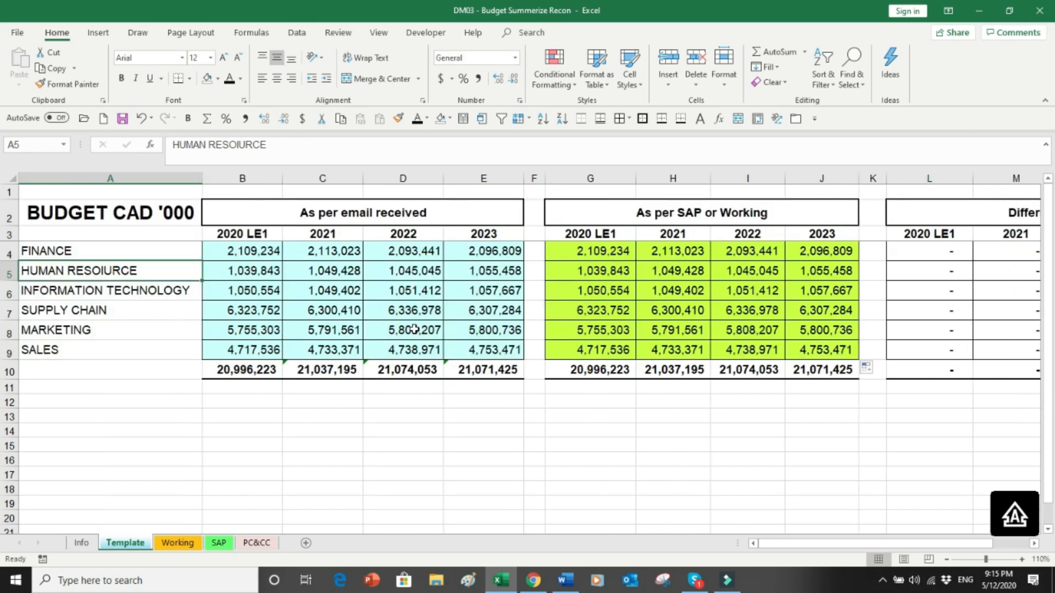
Step: Replace the Supply Chain 2020 LE1 formula in G7 with 0
key("Down")
key("Down")
key("Right")
key("Right")
key("Right")
key("Right")
key("Right")
key("Right")
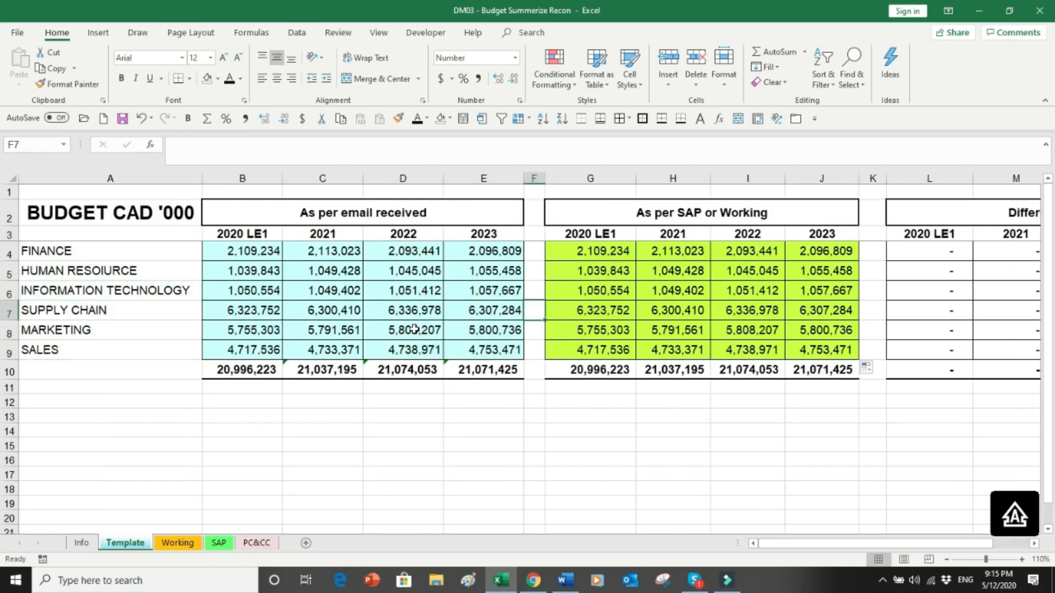
type("0")
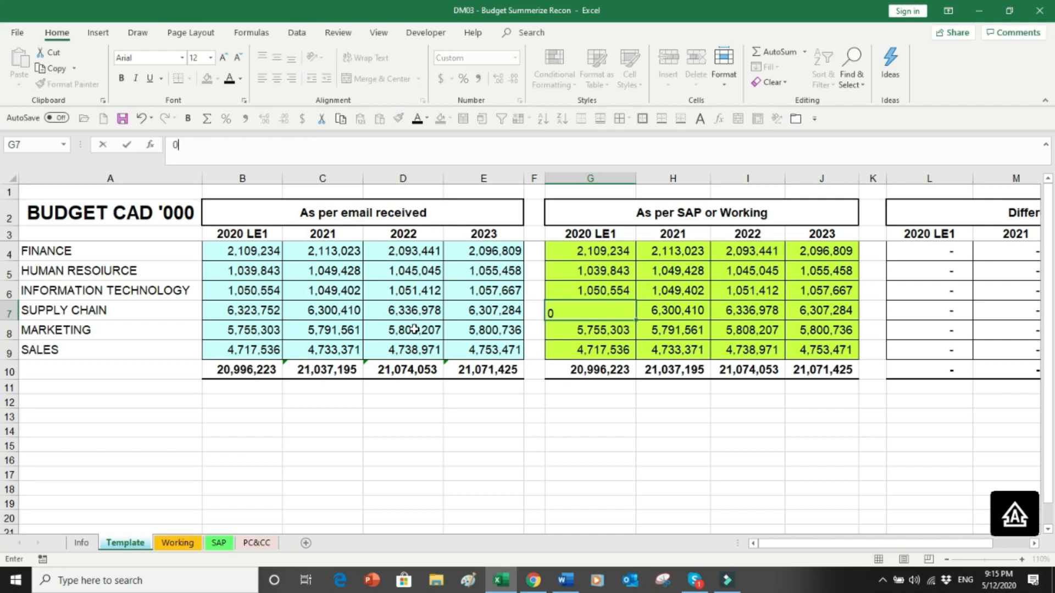
key("ctrl+Return")
Step: Enter a SUM of the Working sheet's 2020 LE1 Supply Chain rows, E$59:E$70, in the Template's G7
type("=SUM")
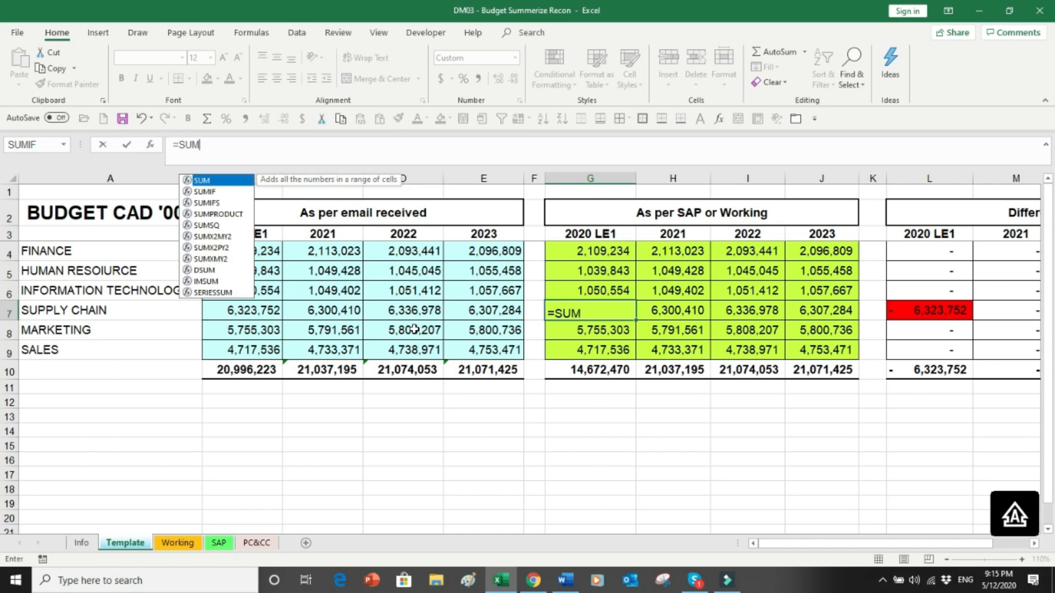
type("(")
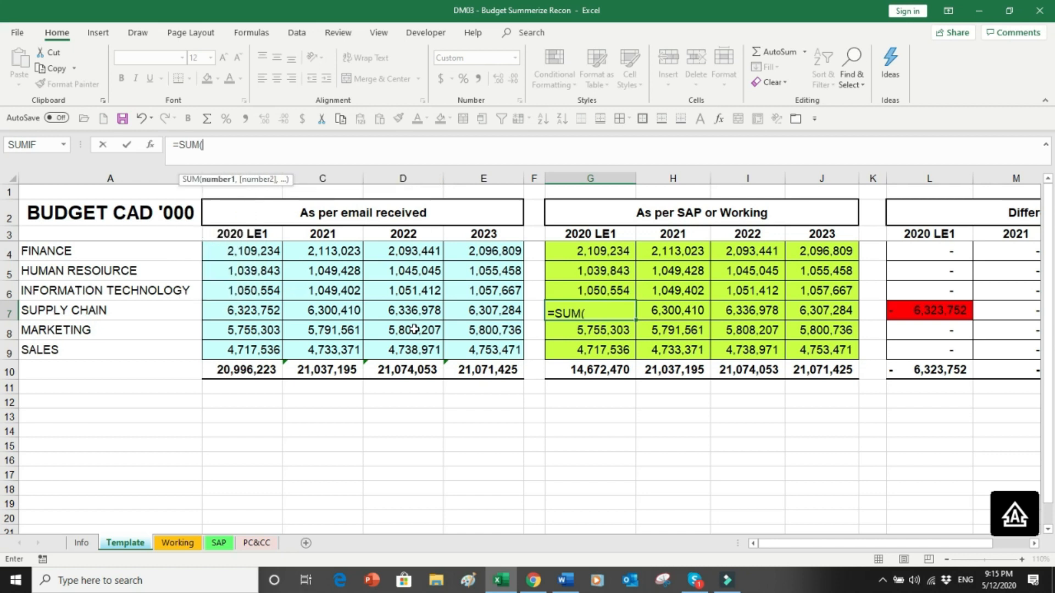
left_click(175, 543)
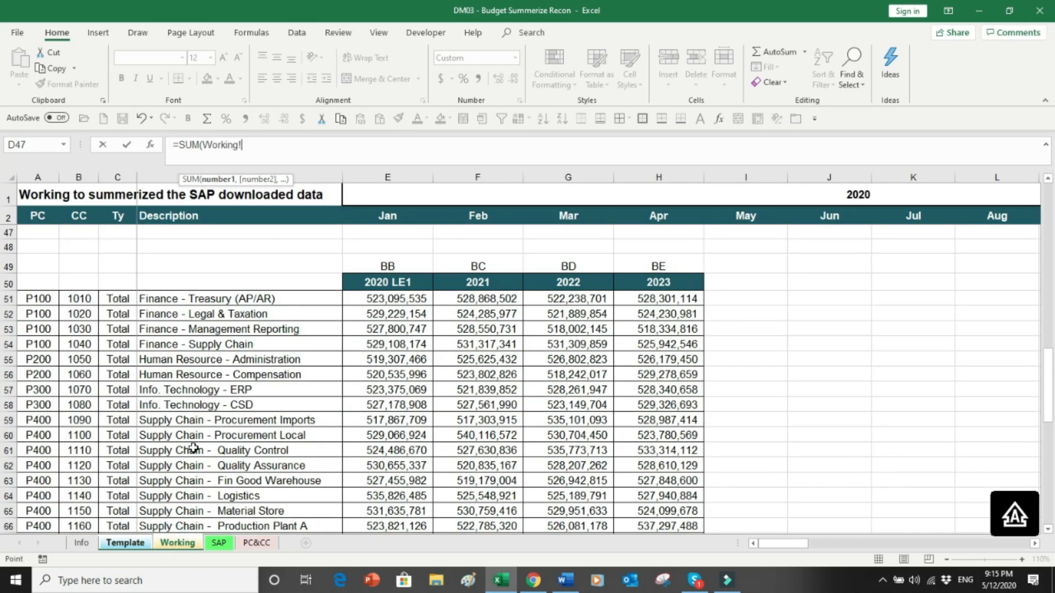
left_click(377, 419)
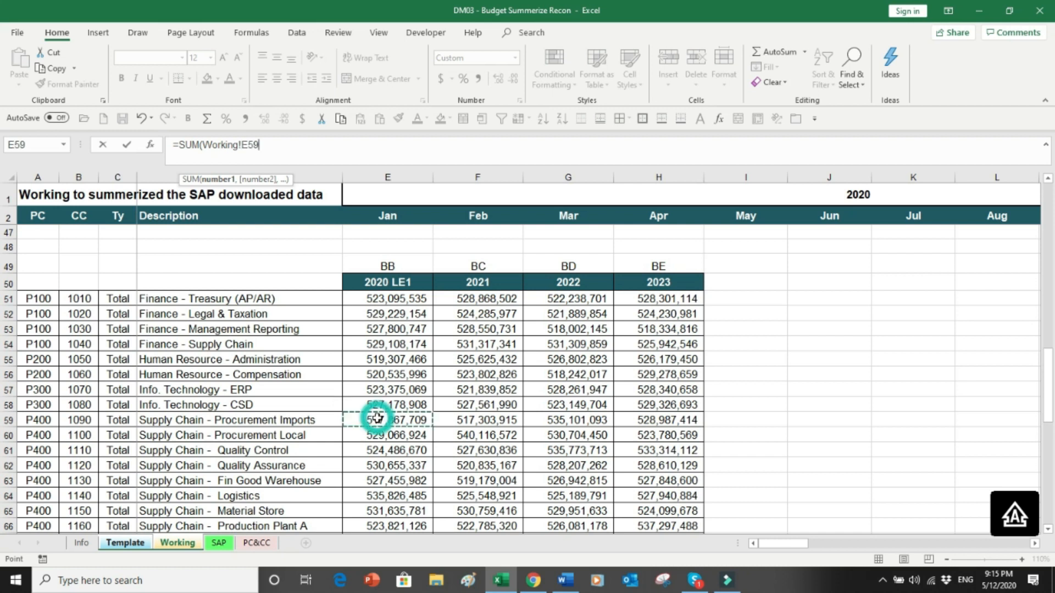
key("shift+Down")
key("shift+Down")
key("shift+Down")
key("shift+Down")
key("shift+Down")
key("shift+Down")
key("shift+Down")
key("shift+Down")
key("shift+Down")
key("shift+Down")
key("shift+Down")
key("shift+Down")
key("shift+Down")
key("shift+Down")
key("shift+Up")
key("shift+Up")
key("shift+Up")
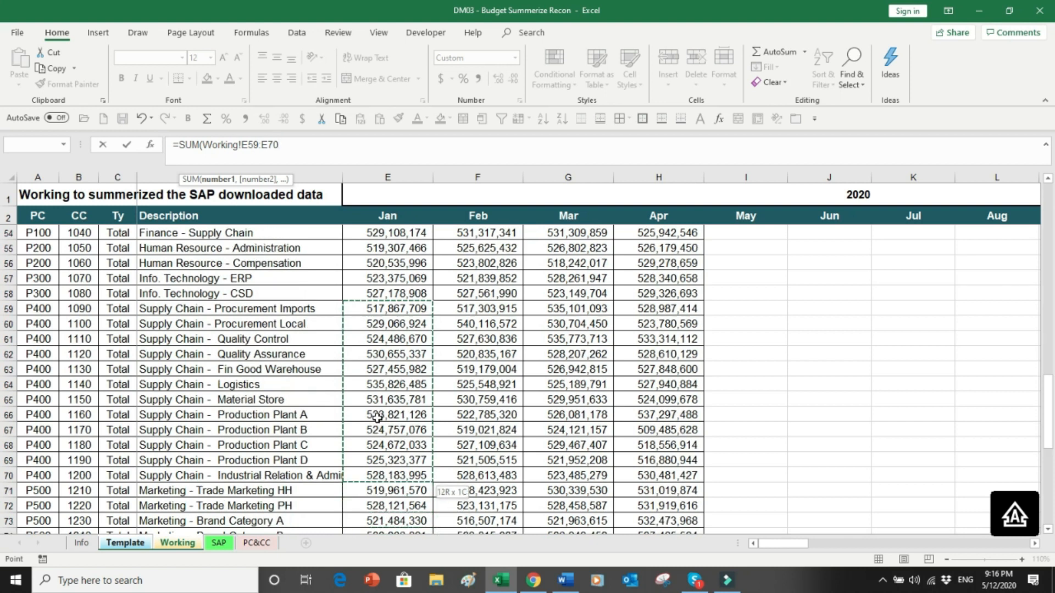
key("F4")
key("F4")
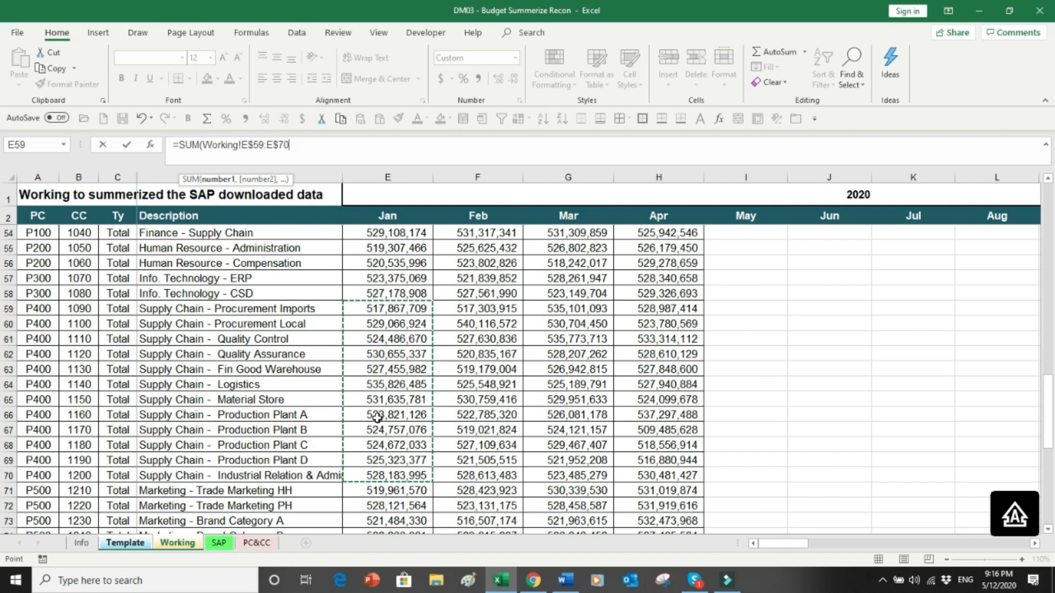
type(")")
key("Return")
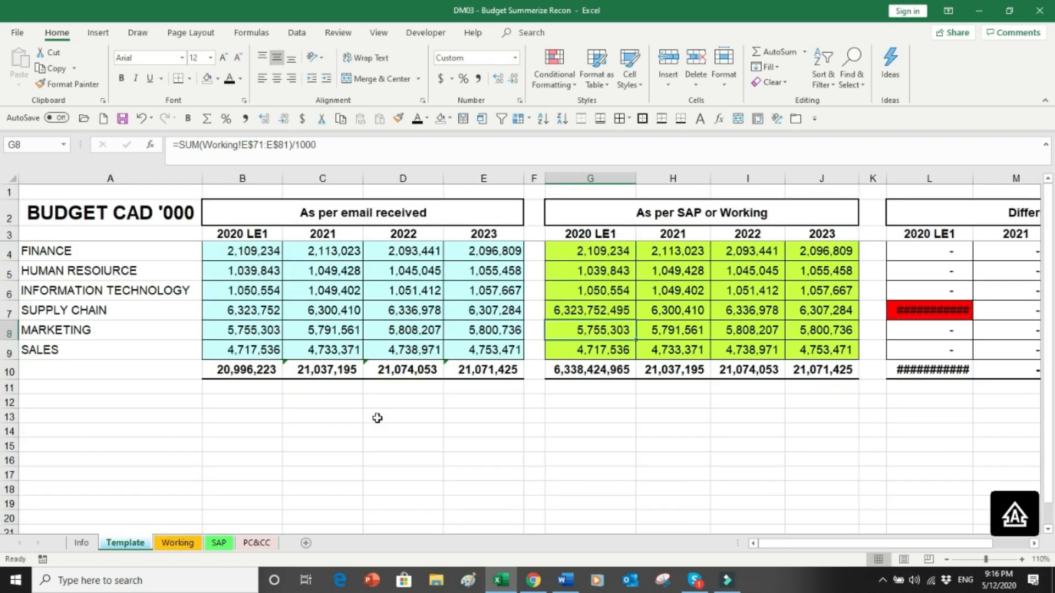
Step: Divide the Supply Chain SUM formula in G7 by 1000 to express it in thousands
key("Up")
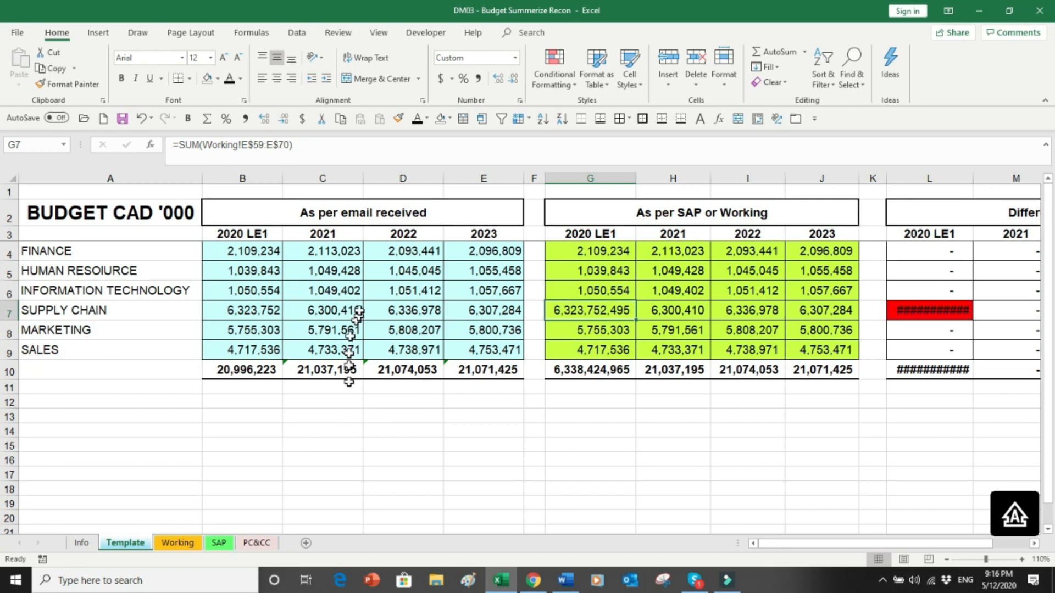
left_click(334, 154)
type("/1000")
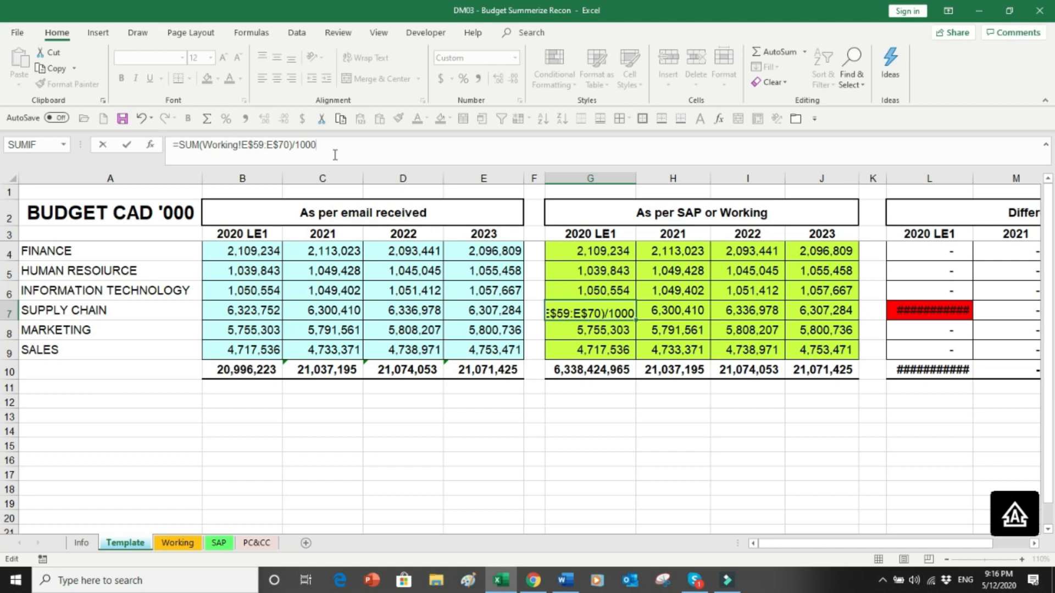
key("ctrl+Return")
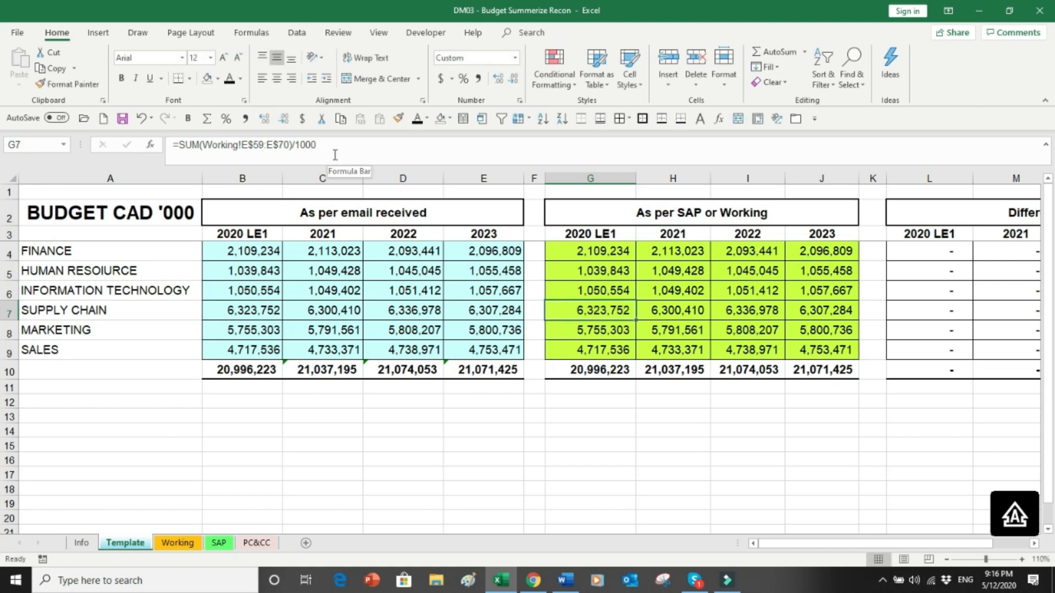
Step: Check the Supply Chain row across the SAP or Working columns and the Difference section
key("Right")
key("Right")
key("Right")
key("Right")
key("Right")
key("Right")
key("Right")
key("Right")
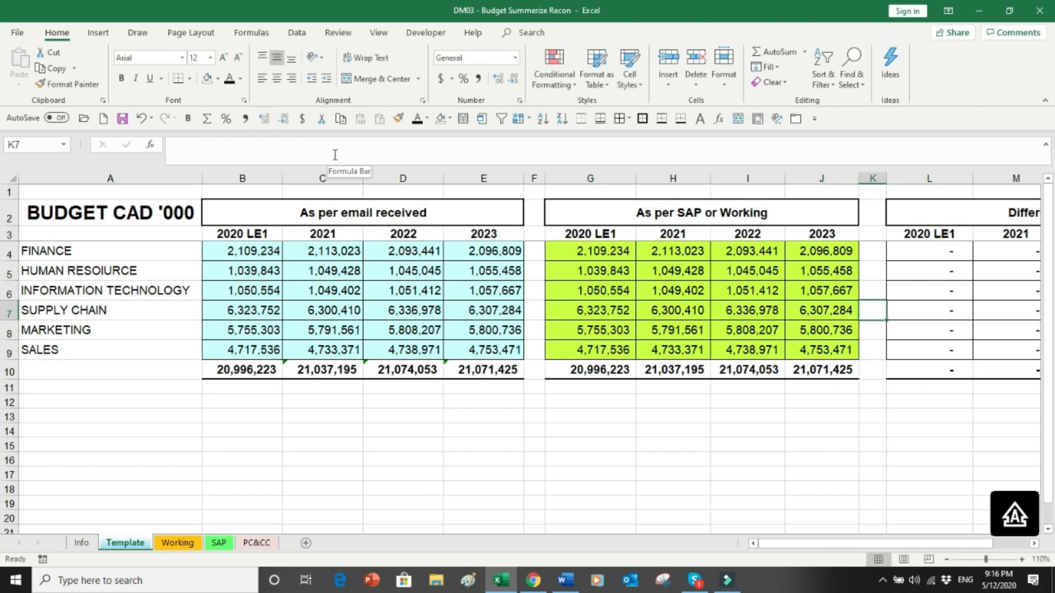
key("Left")
key("Left")
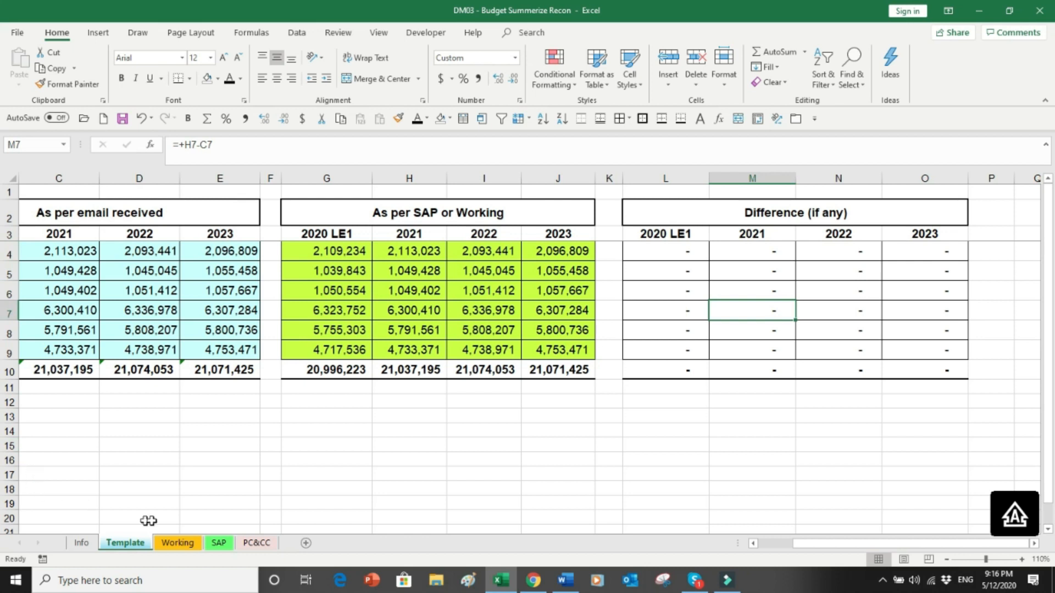
Step: Change the Jan-20 amount for GL code 500100 in the SAP sheet's D2 to =93724-10
left_click(215, 543)
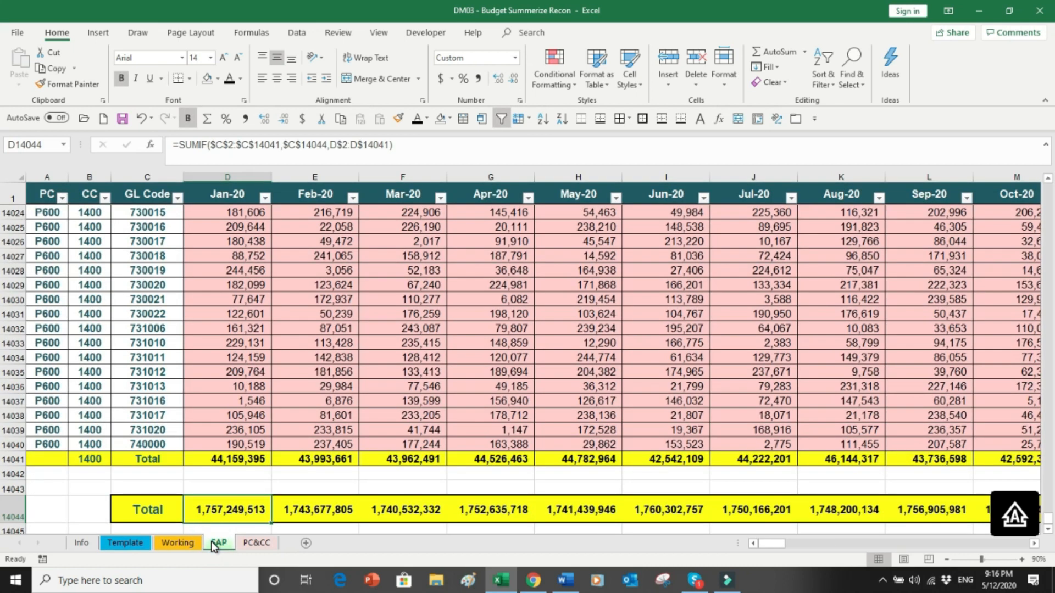
key("ctrl+Home")
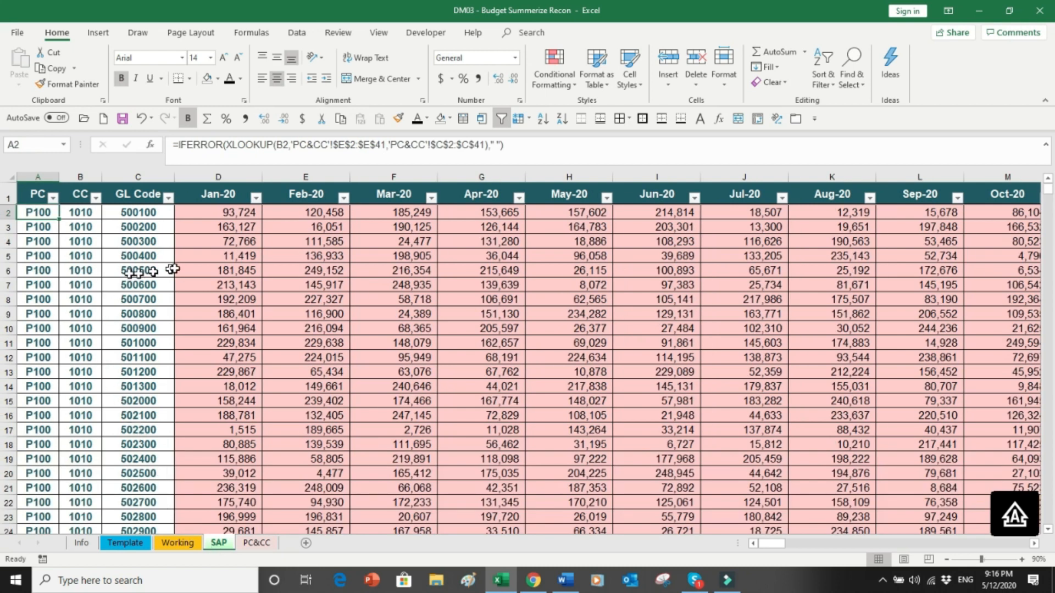
left_click(221, 212)
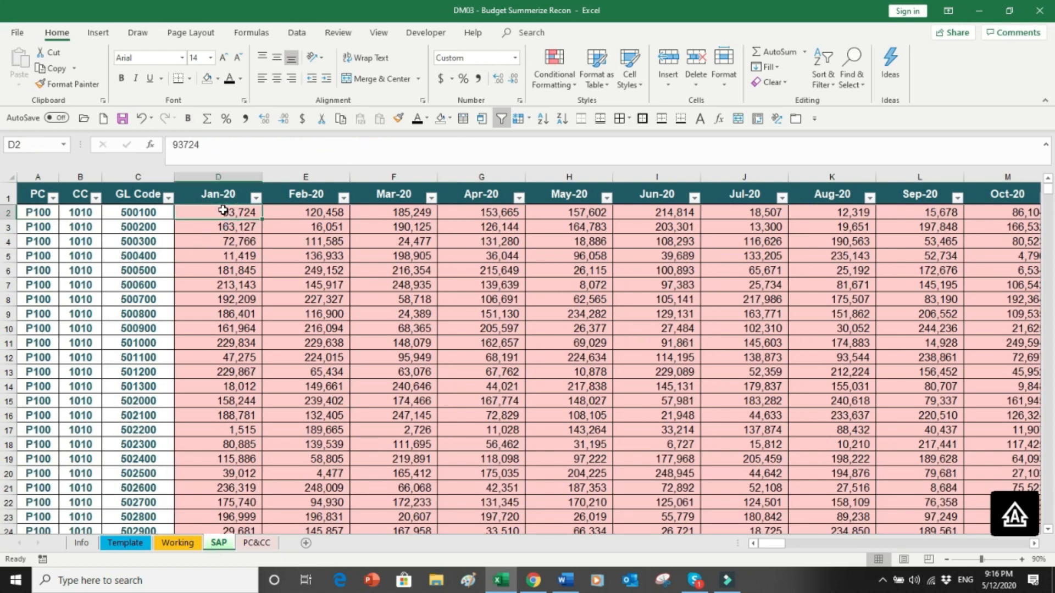
left_click(169, 145)
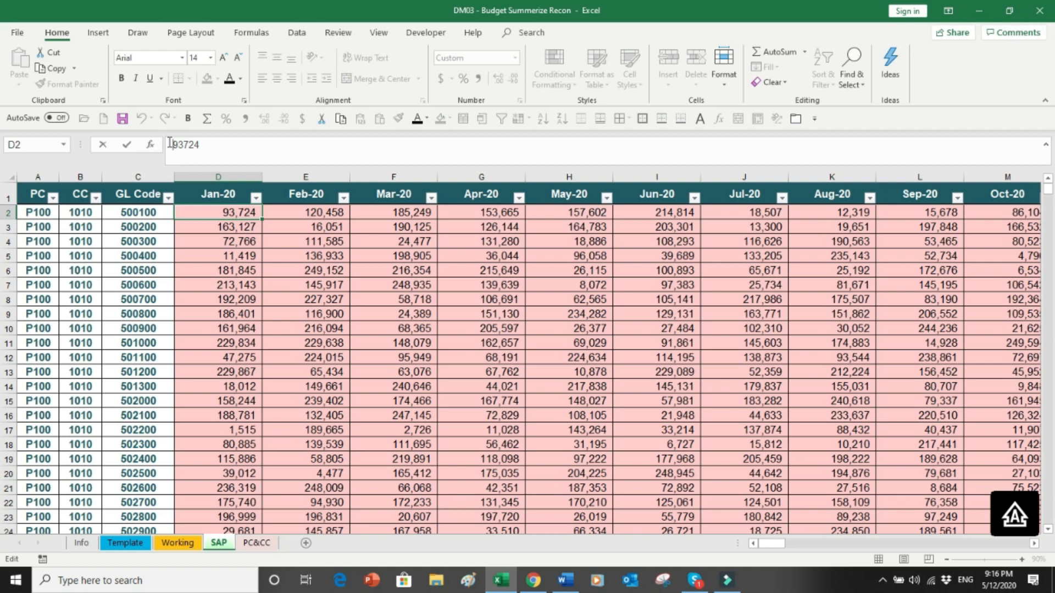
type("=")
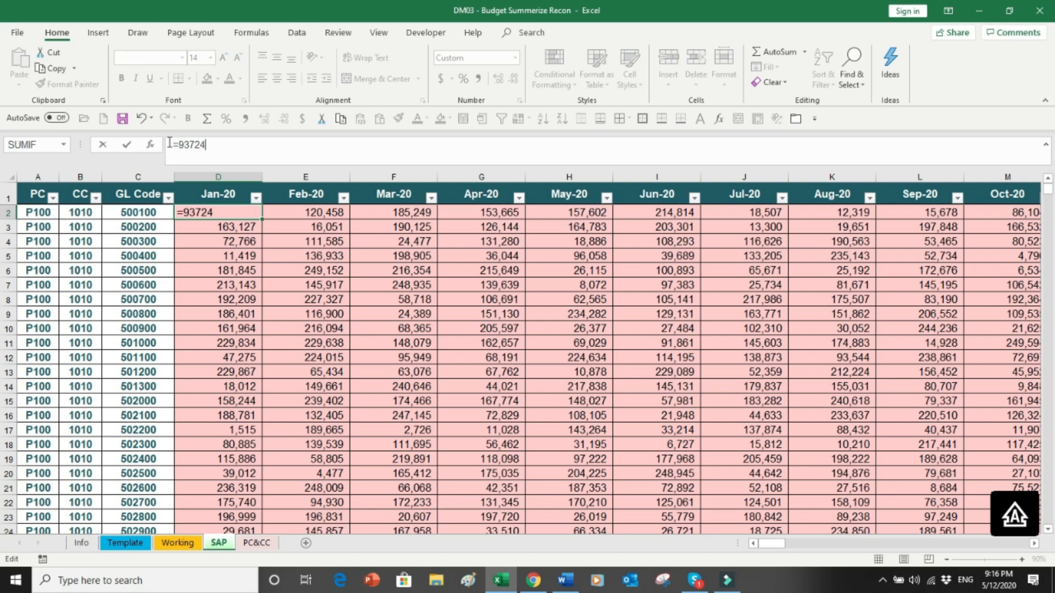
type("-10")
key("Return")
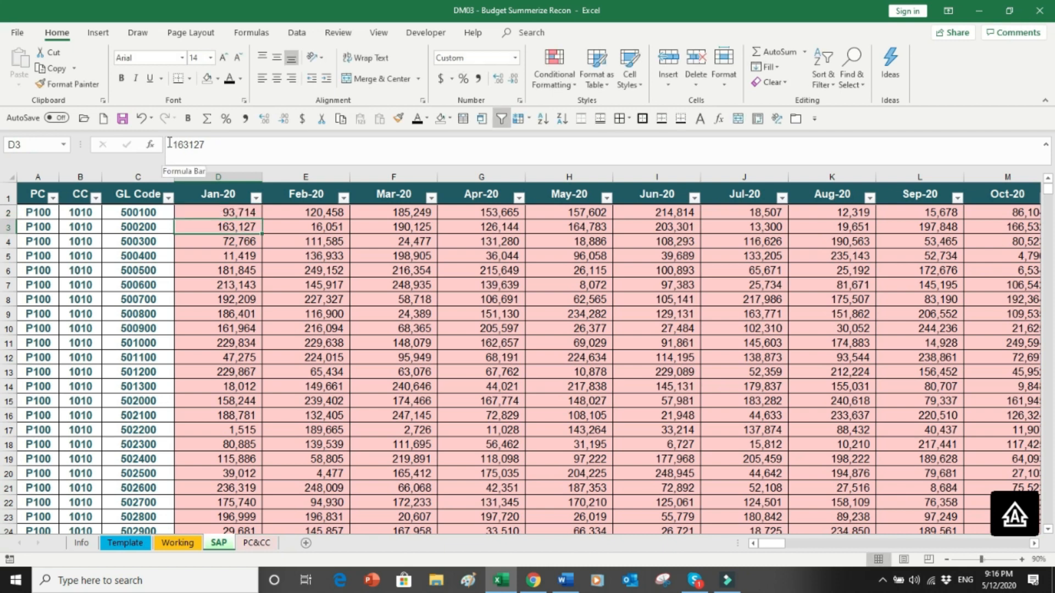
key("Up")
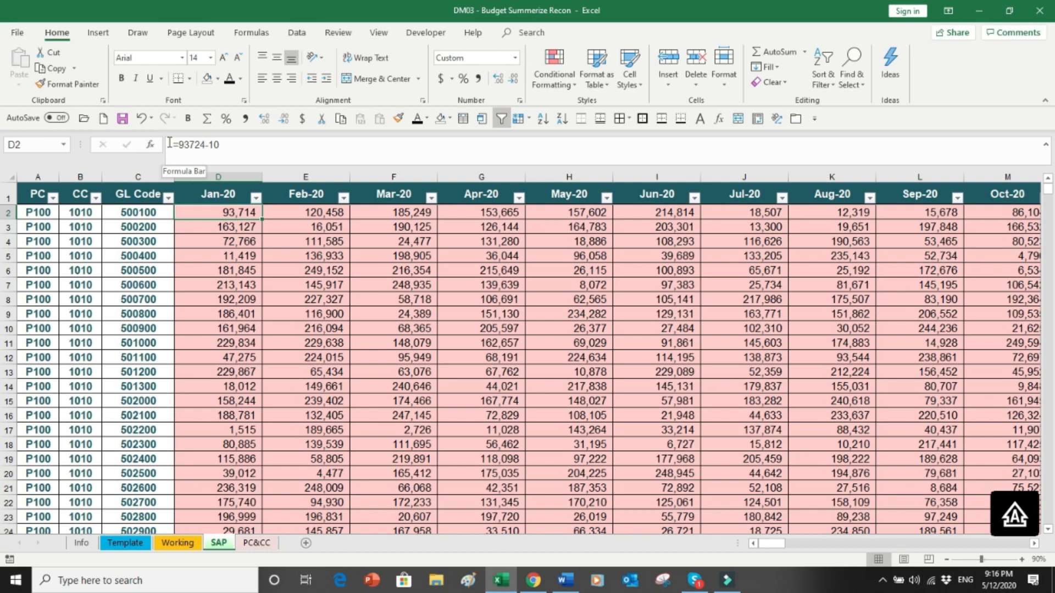
Step: Increase the decimal places of the Finance 2020 LE1 difference in the Template's L4 to show at least two decimals
left_click(141, 545)
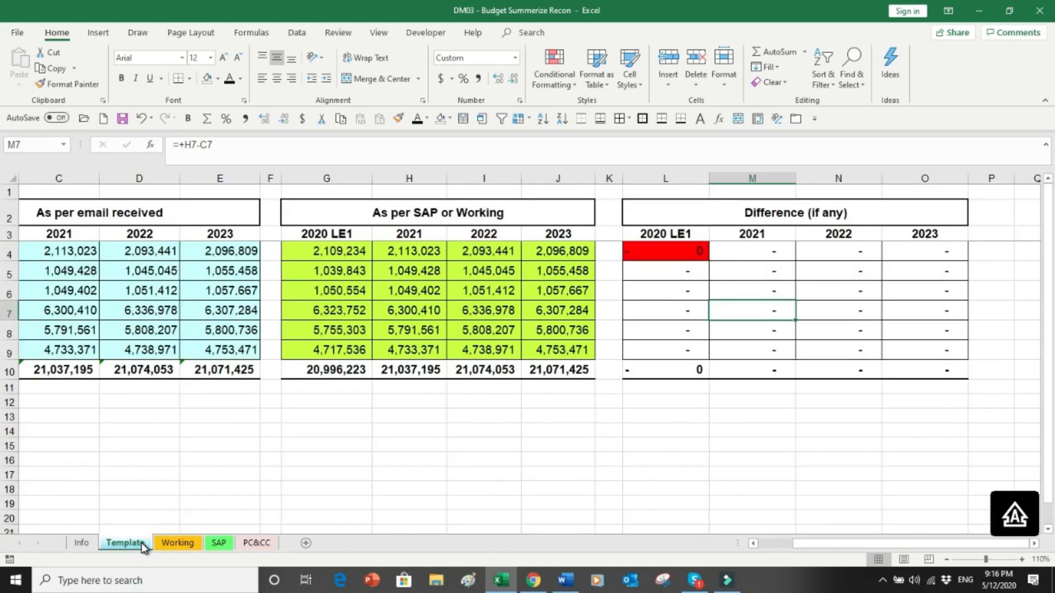
left_click(688, 252)
left_click(478, 80)
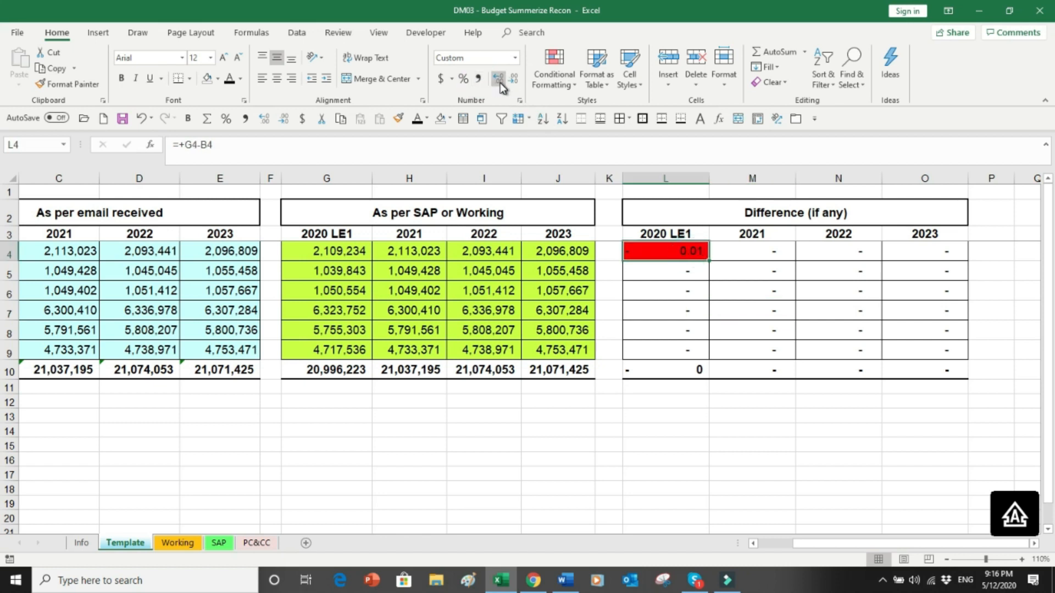
left_click(499, 83)
Step: Remove the -10 adjustment from the SAP sheet's D2, leaving =93724
left_click(220, 543)
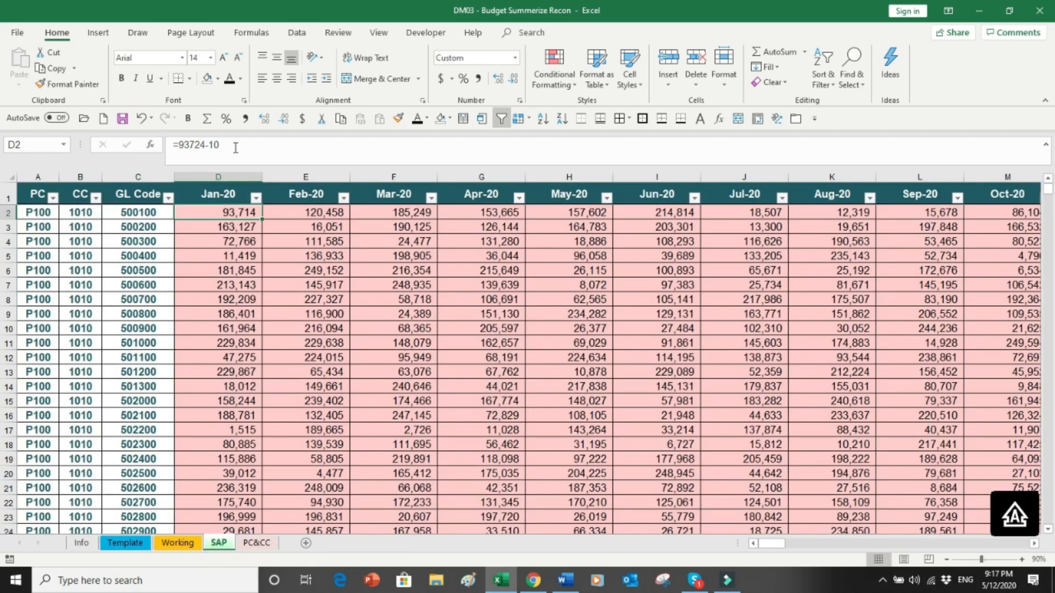
left_click(235, 147)
key("BackSpace")
key("BackSpace")
key("BackSpace")
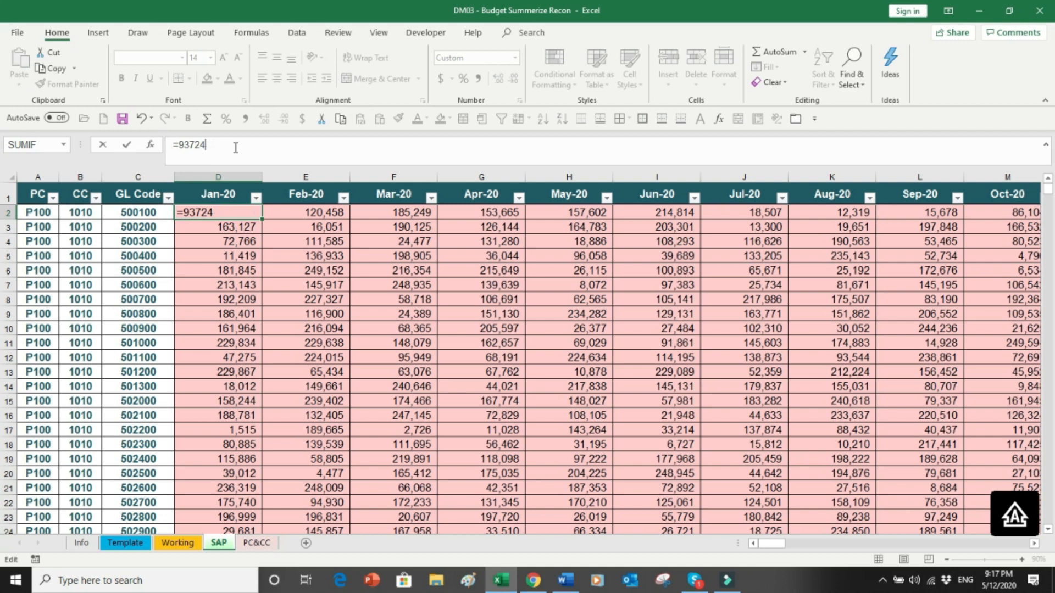
key("Return")
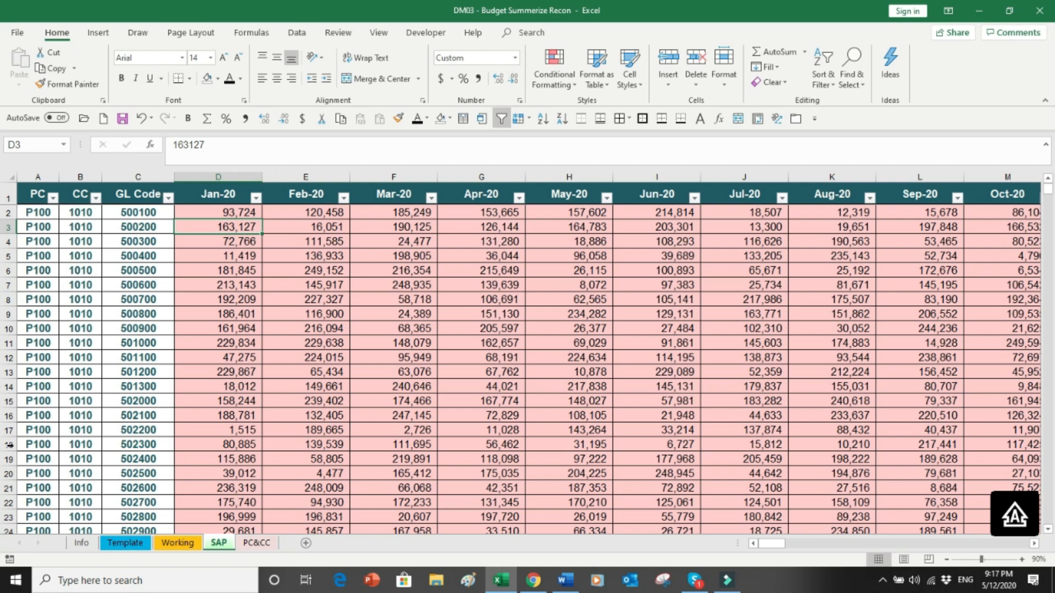
Step: Review the Template's Finance row from the 2020 LE1 difference in L4 back to the emailed amount in B4
left_click(124, 544)
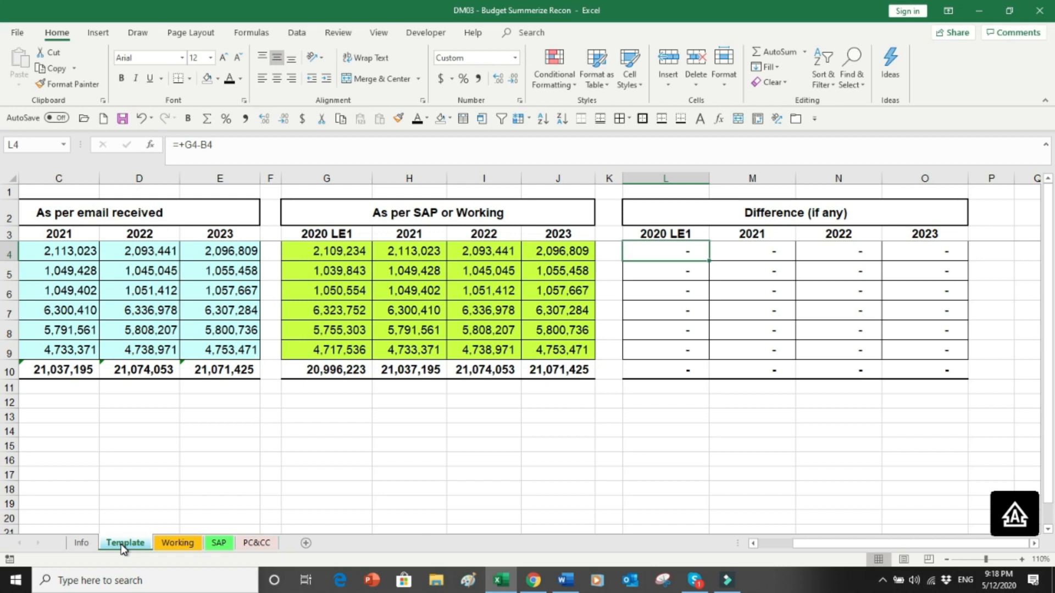
key("Left")
key("Left")
key("Left")
key("Left")
key("Left")
key("Left")
key("Left")
key("Left")
key("Left")
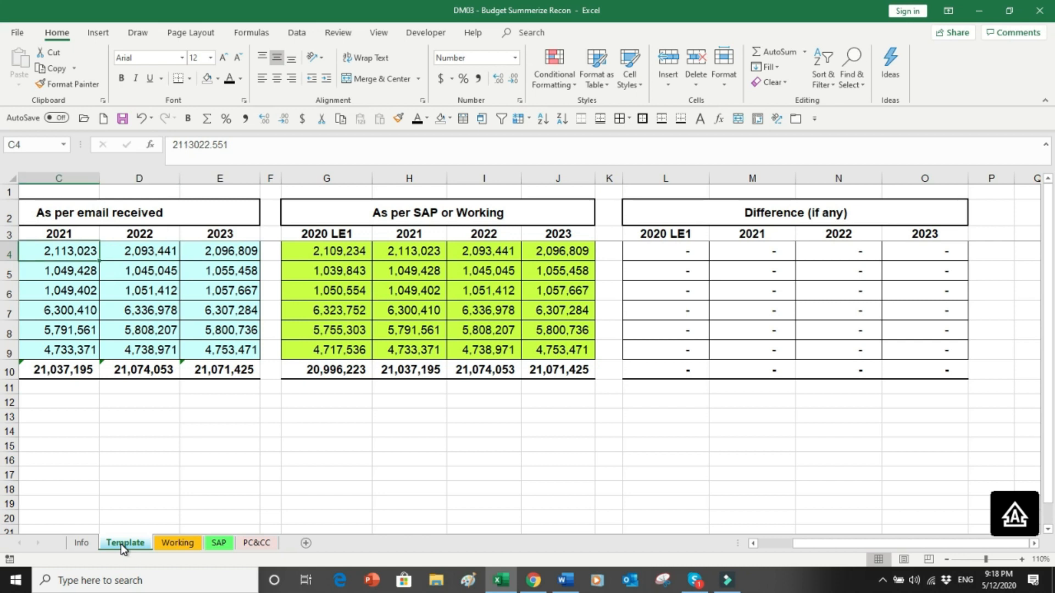
key("Left")
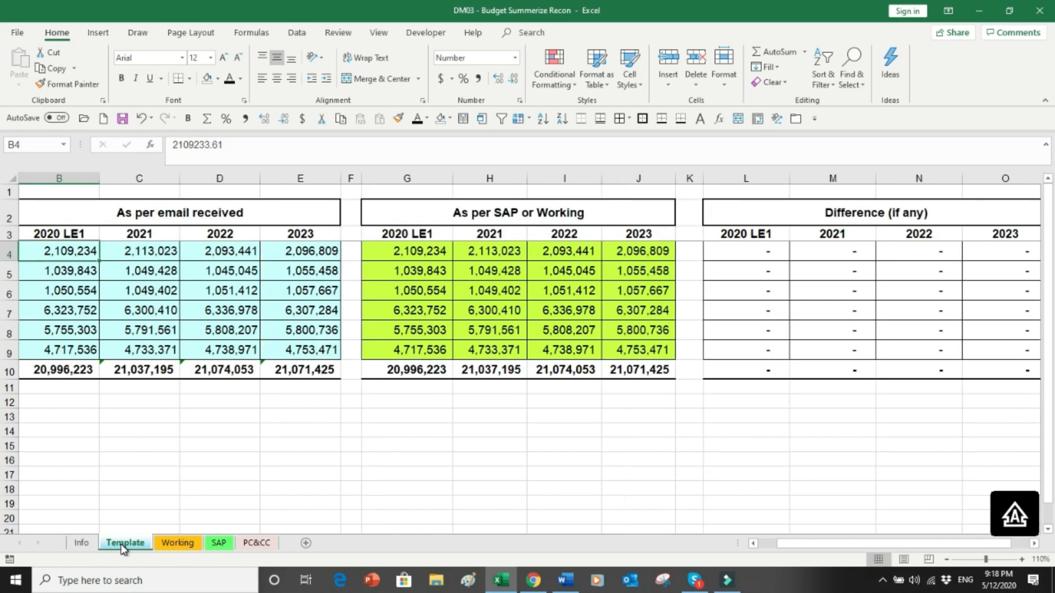